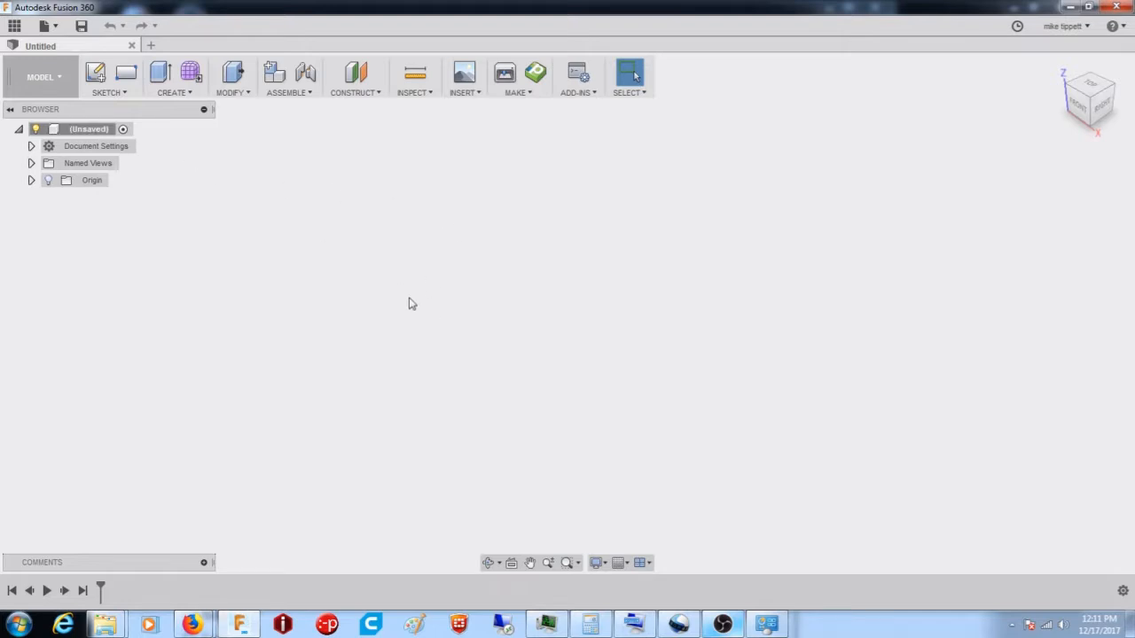
- Create a new component in the unsaved design and name it "shaft 8mm"
right_click(81, 129)
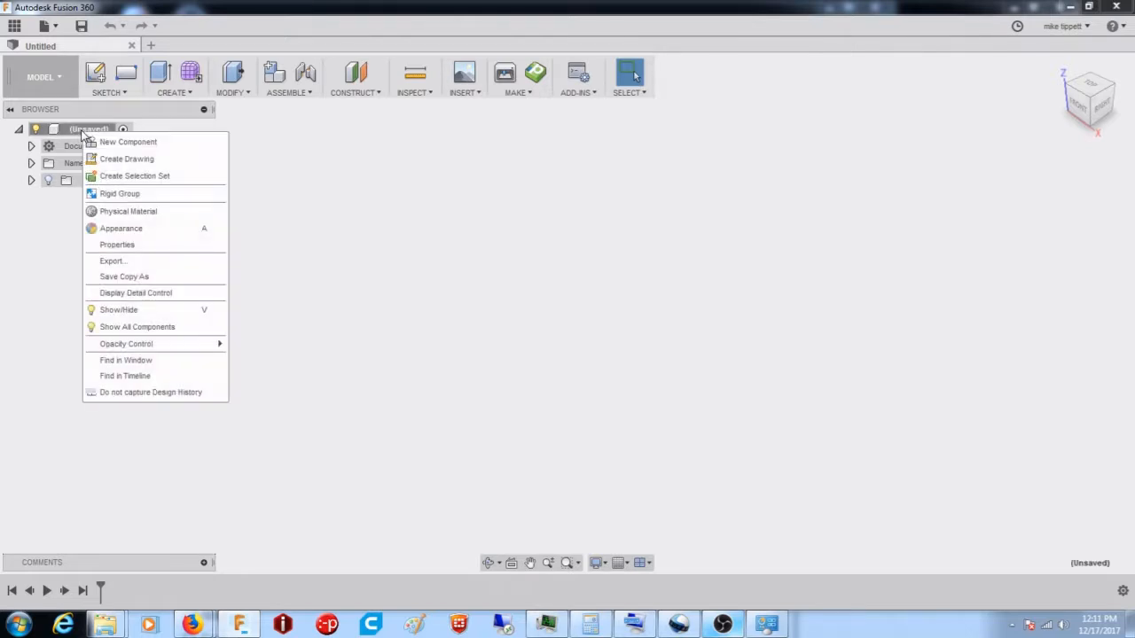
click(125, 146)
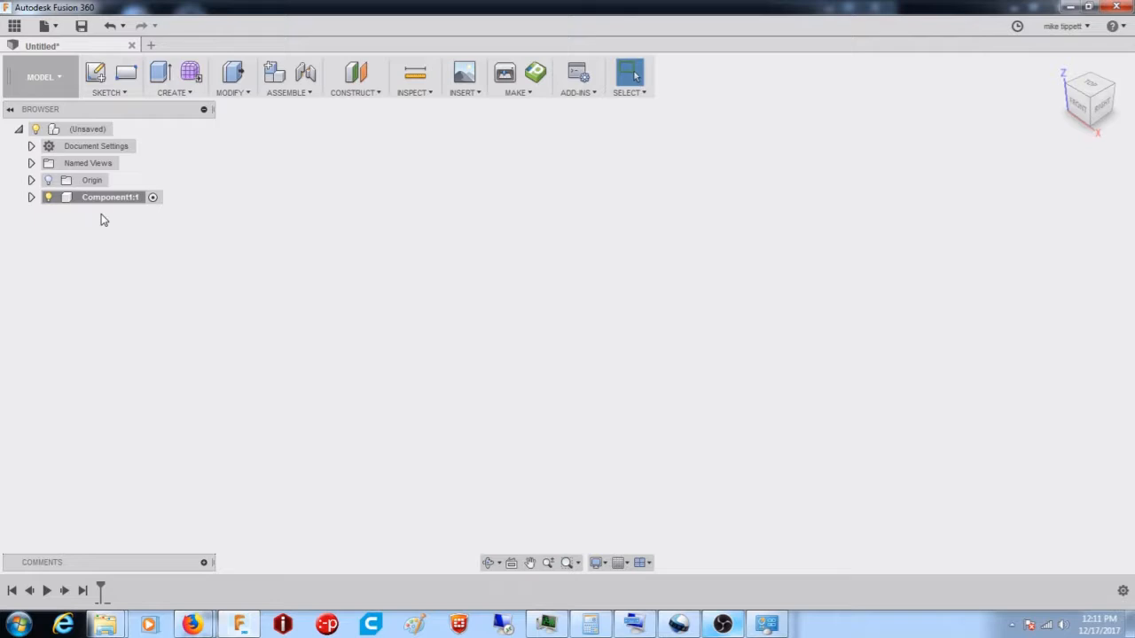
click(105, 198)
double_click(104, 198)
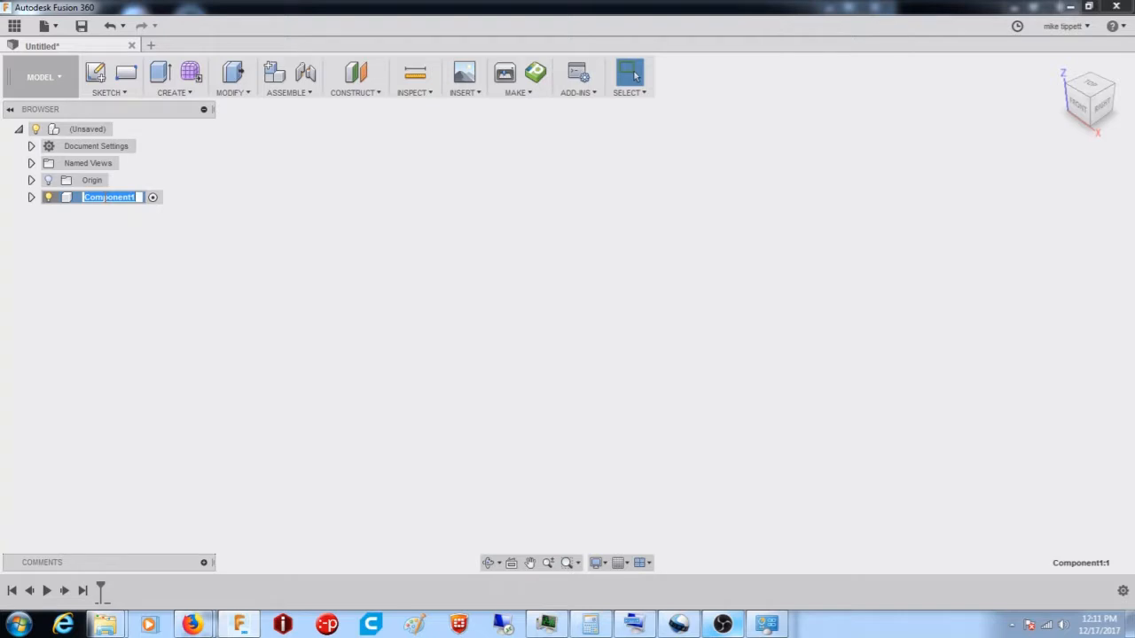
text(shaft 8mm)
key(Return)
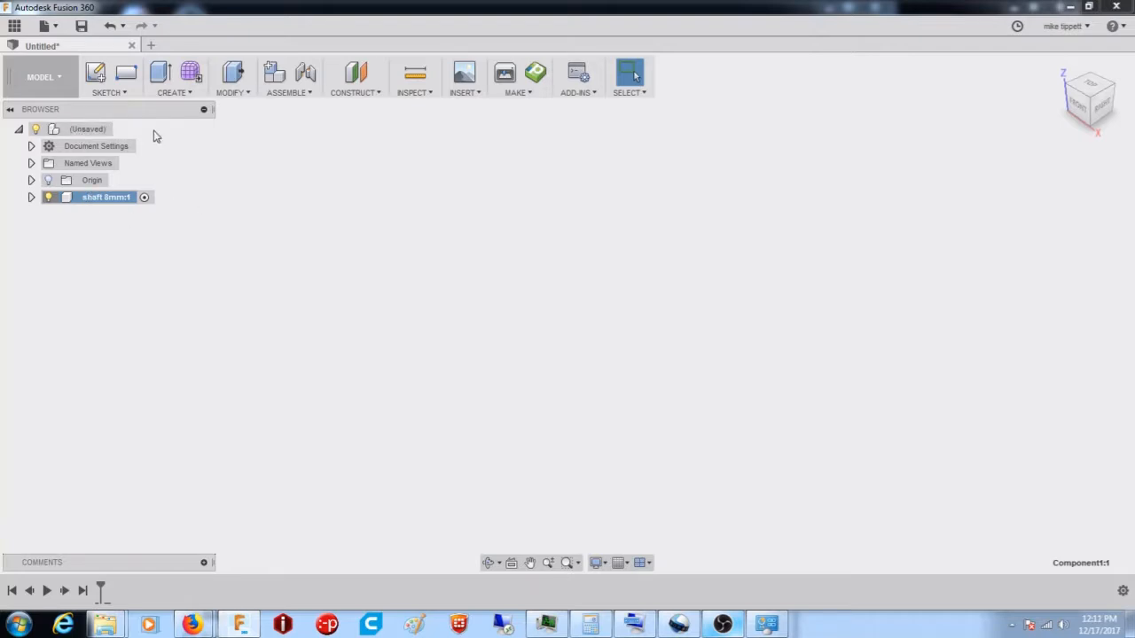
- Start a center diameter circle in a new sketch on the XY origin plane, facing the top view
click(109, 92)
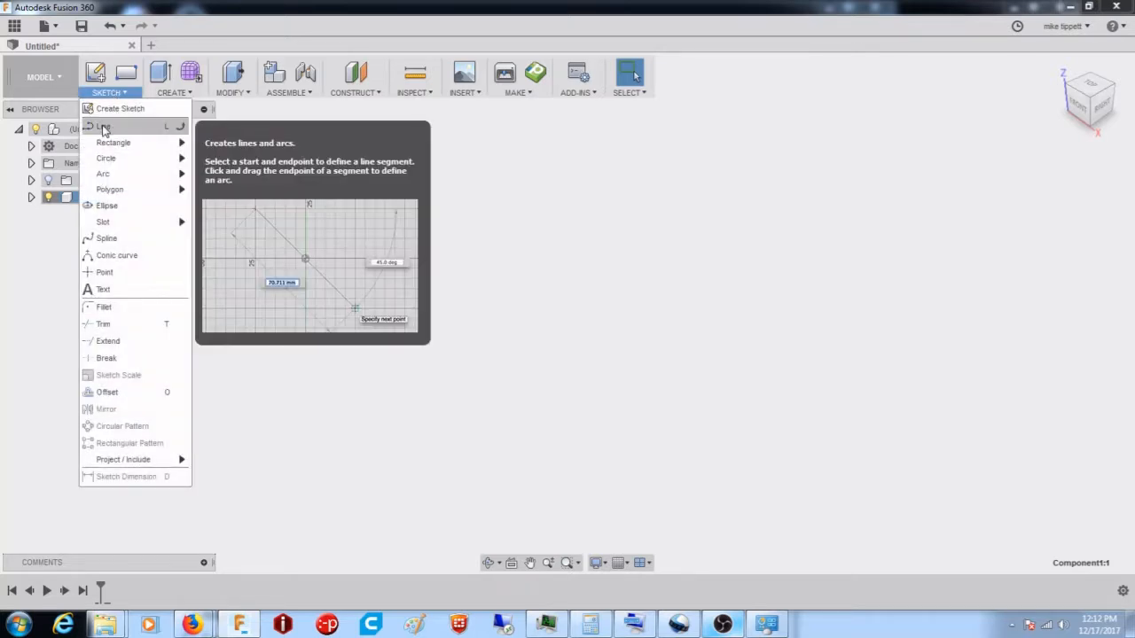
mouse_move(112, 146)
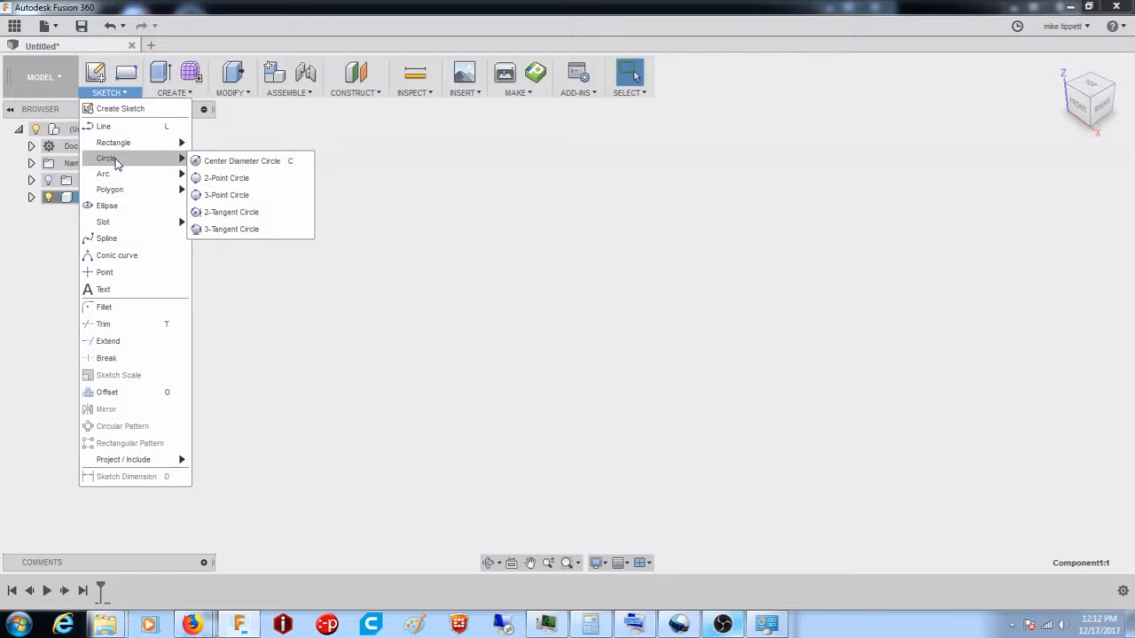
click(235, 167)
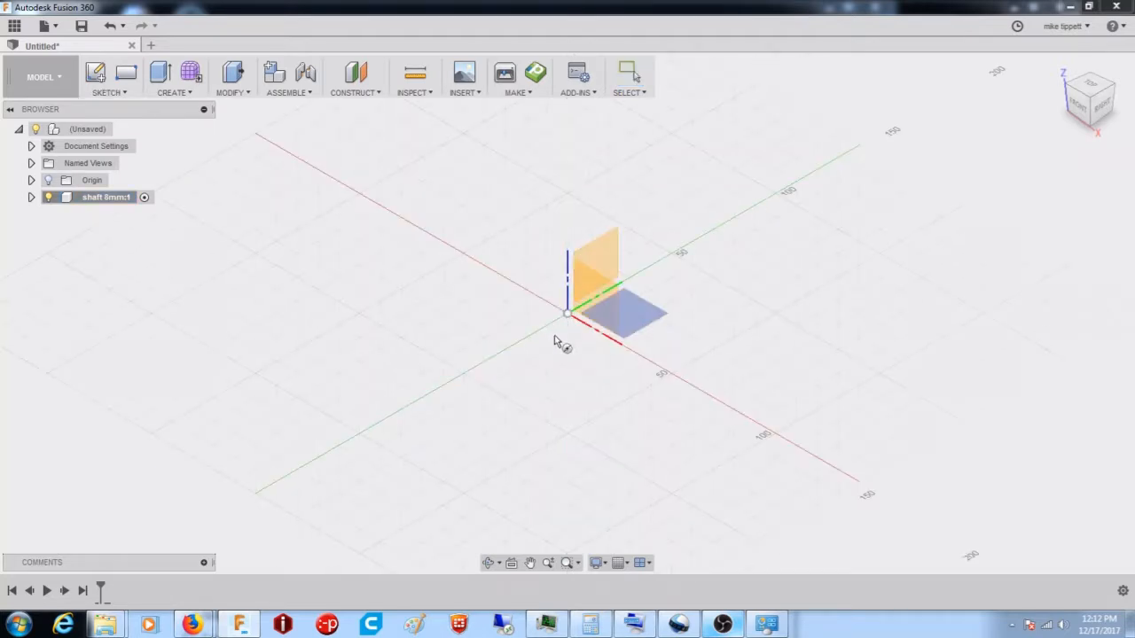
shift+middle_drag(522, 353, 481, 398)
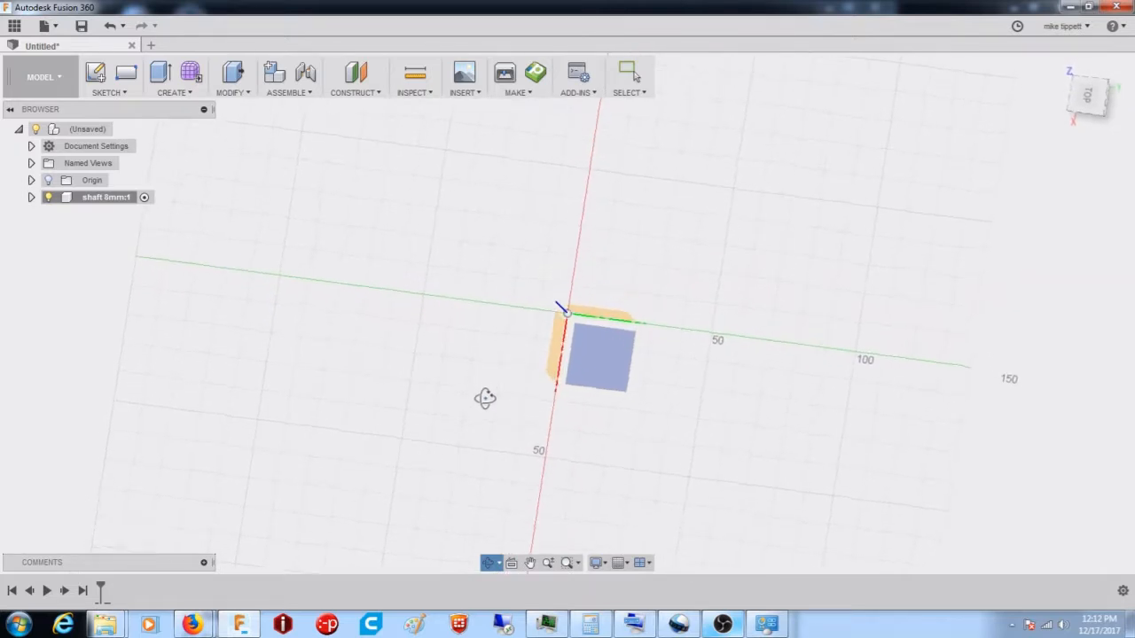
click(603, 368)
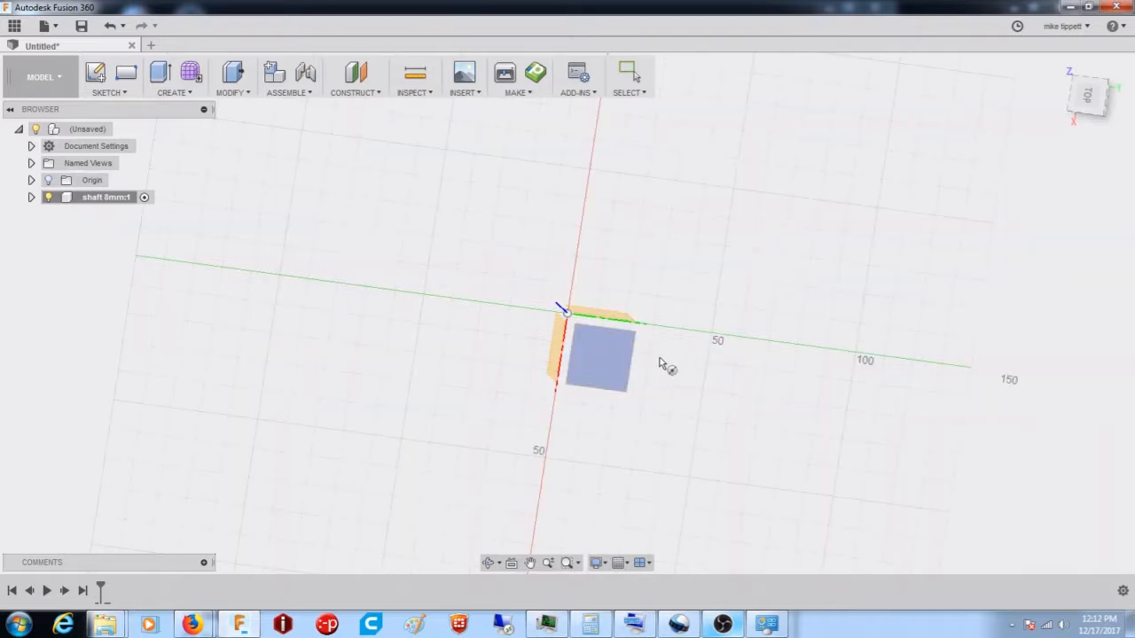
click(609, 373)
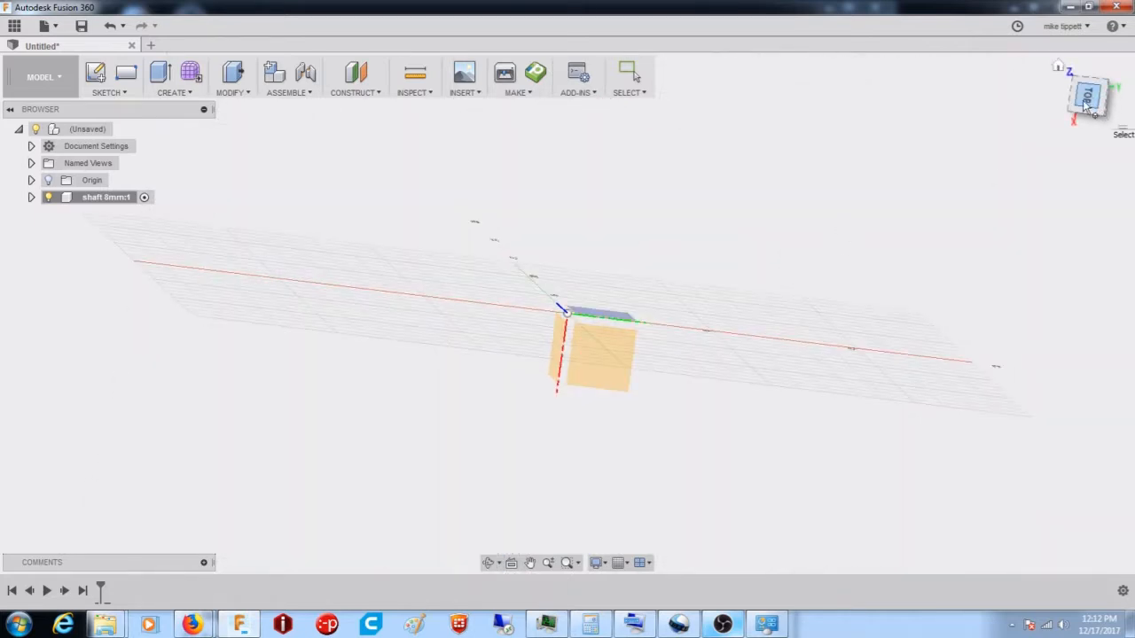
drag(1086, 106, 1055, 126)
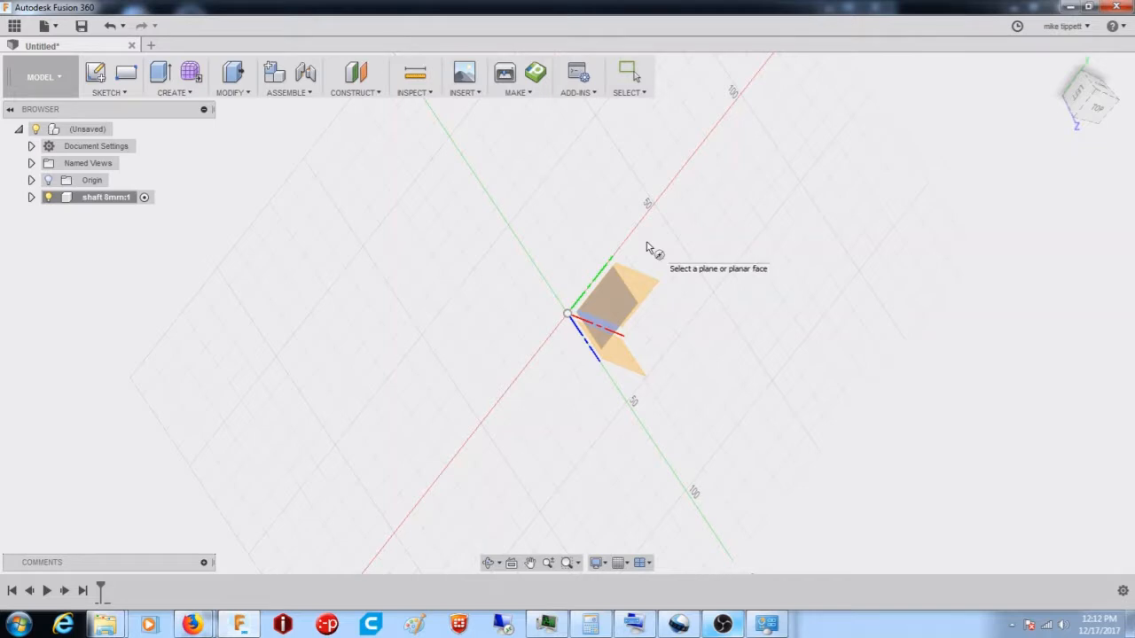
shift+middle_drag(647, 248, 580, 273)
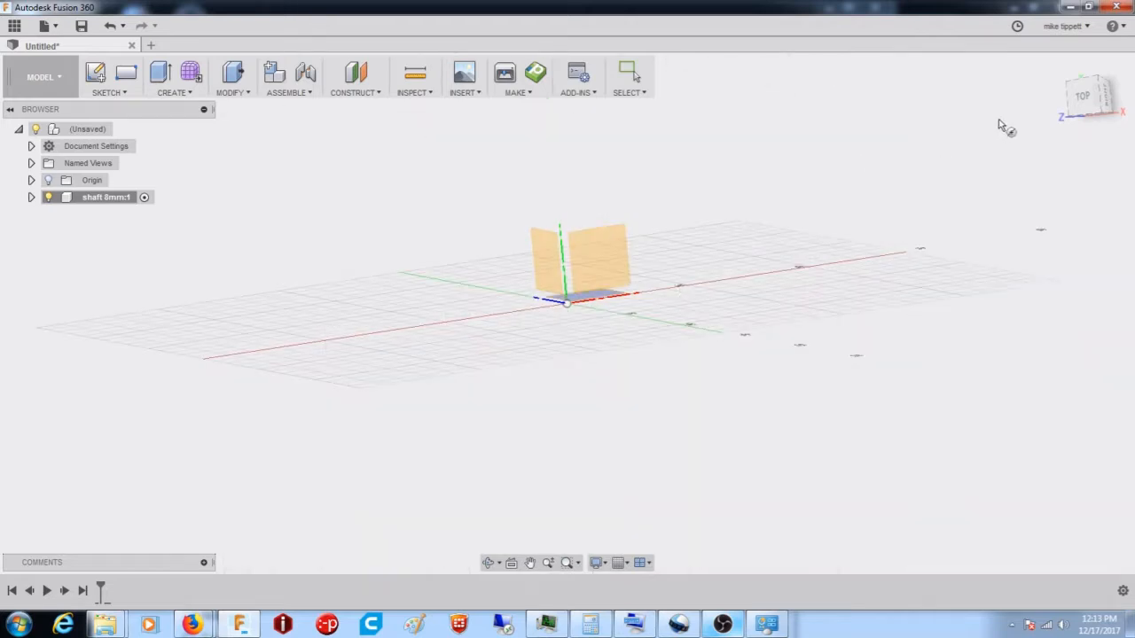
click(1079, 95)
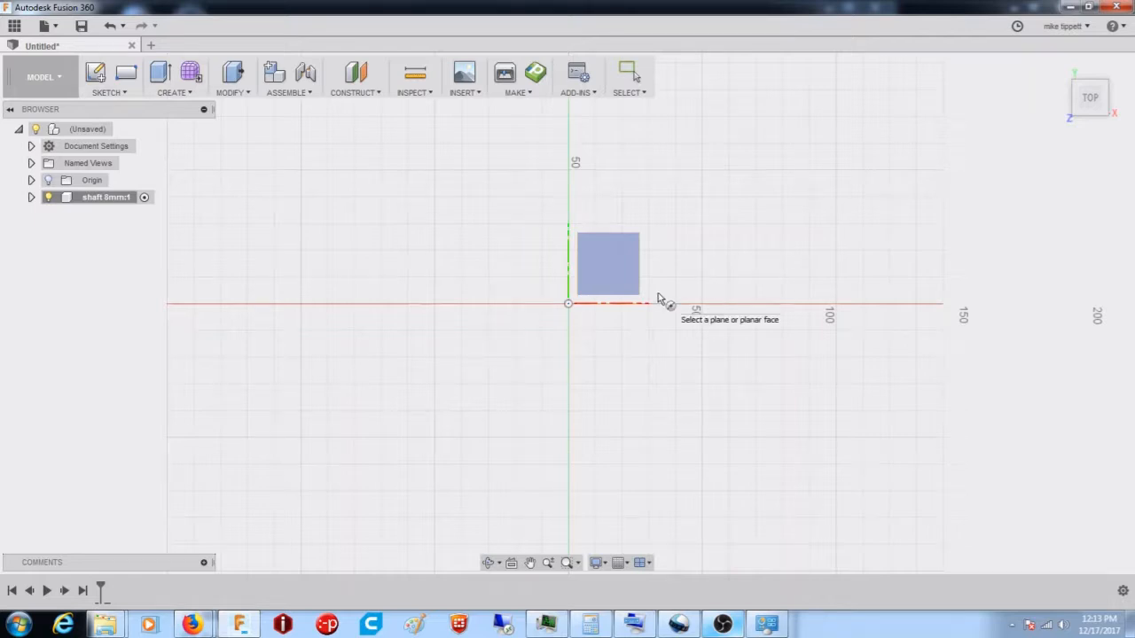
shift+middle_drag(651, 302, 646, 274)
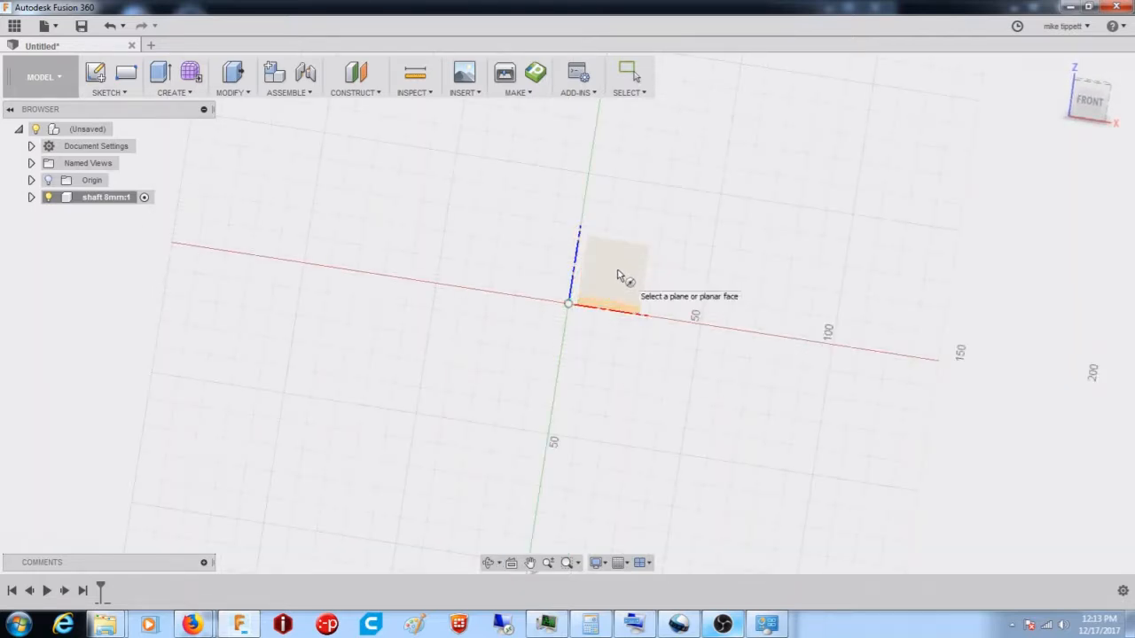
click(1090, 100)
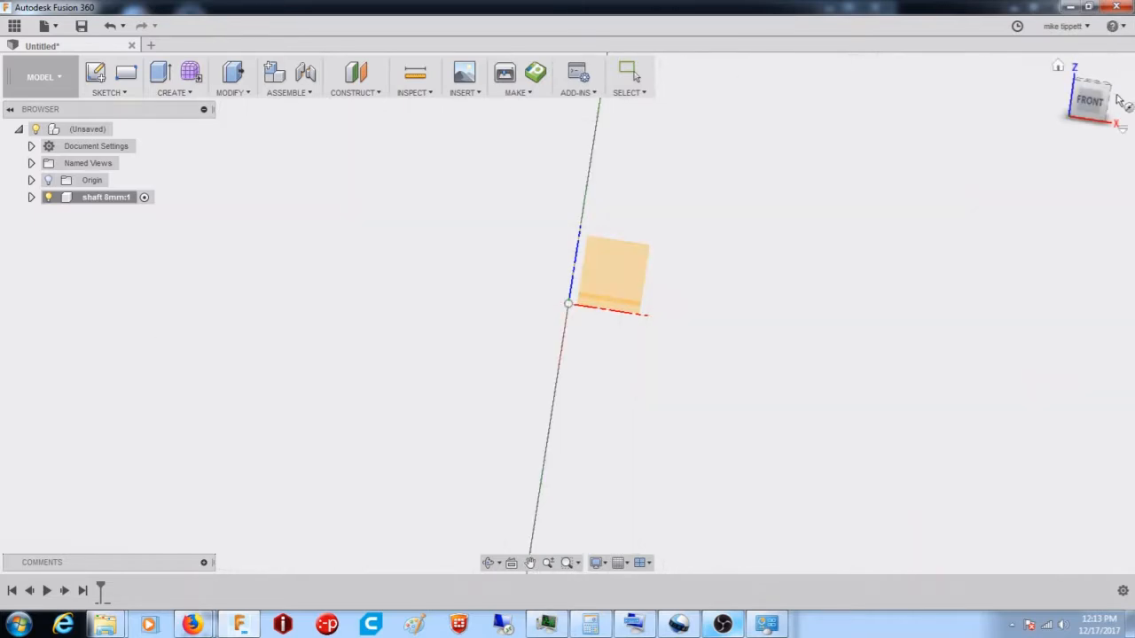
click(1090, 102)
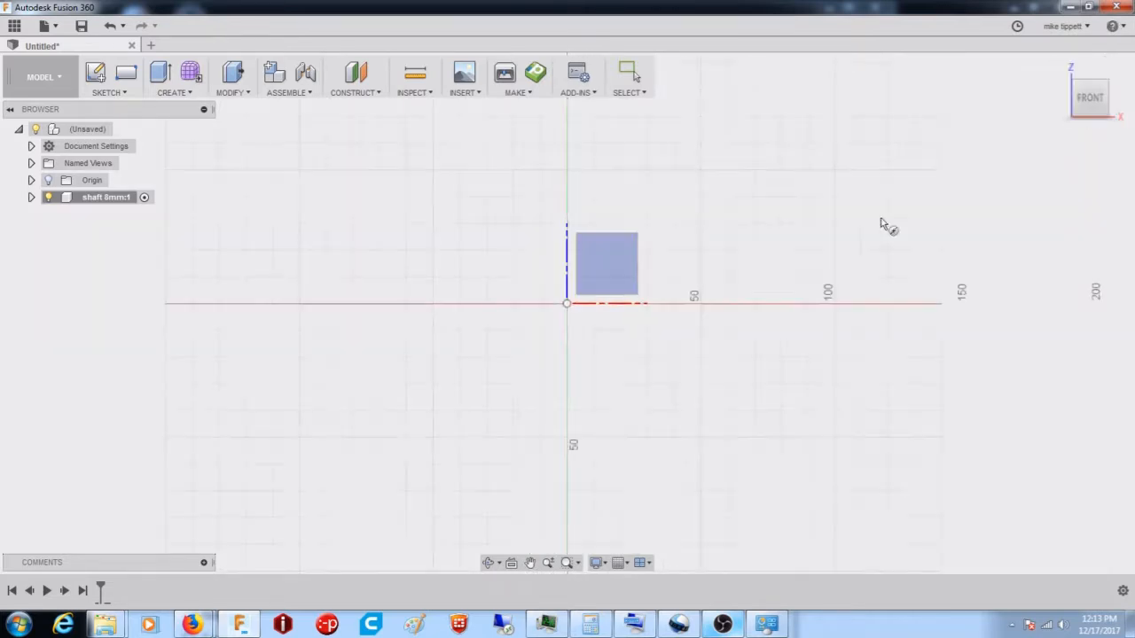
shift+middle_drag(792, 240, 786, 381)
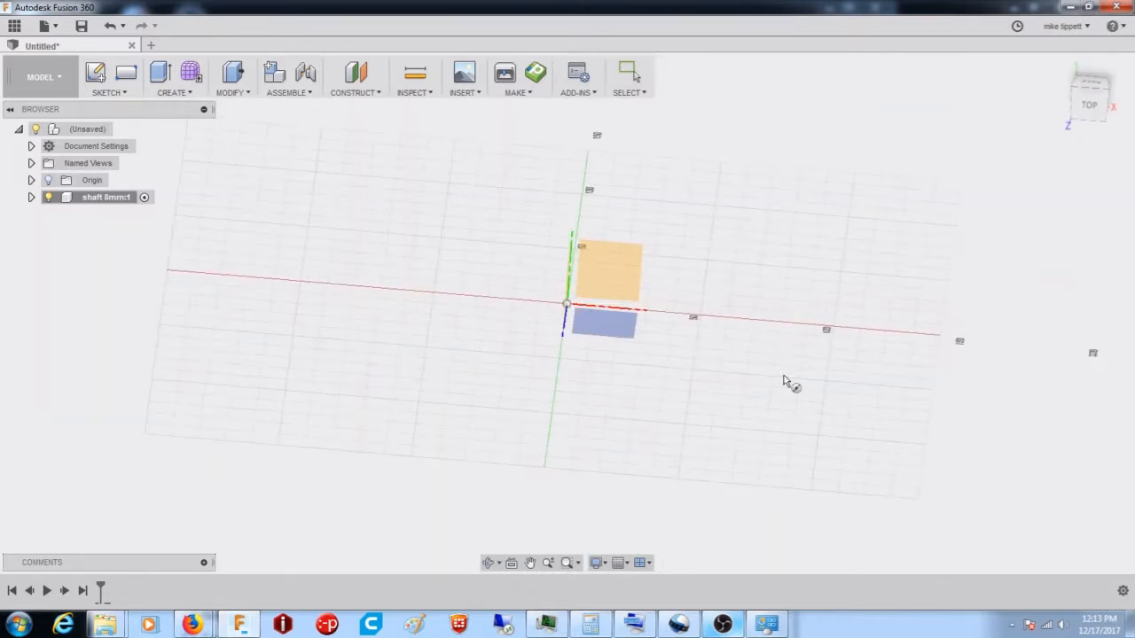
click(1090, 104)
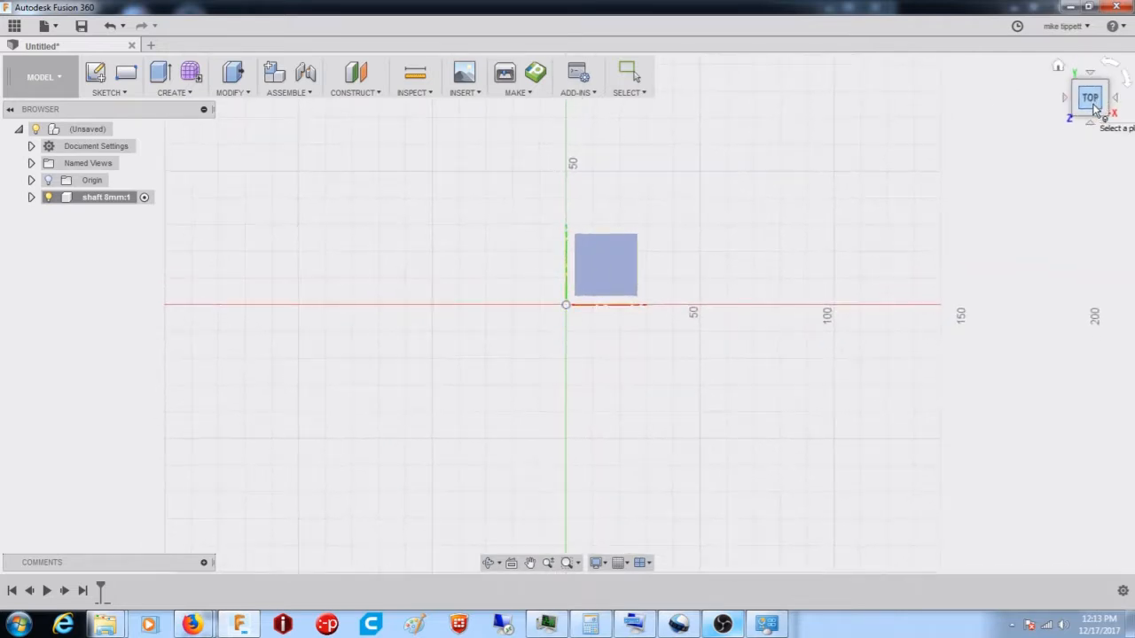
click(610, 270)
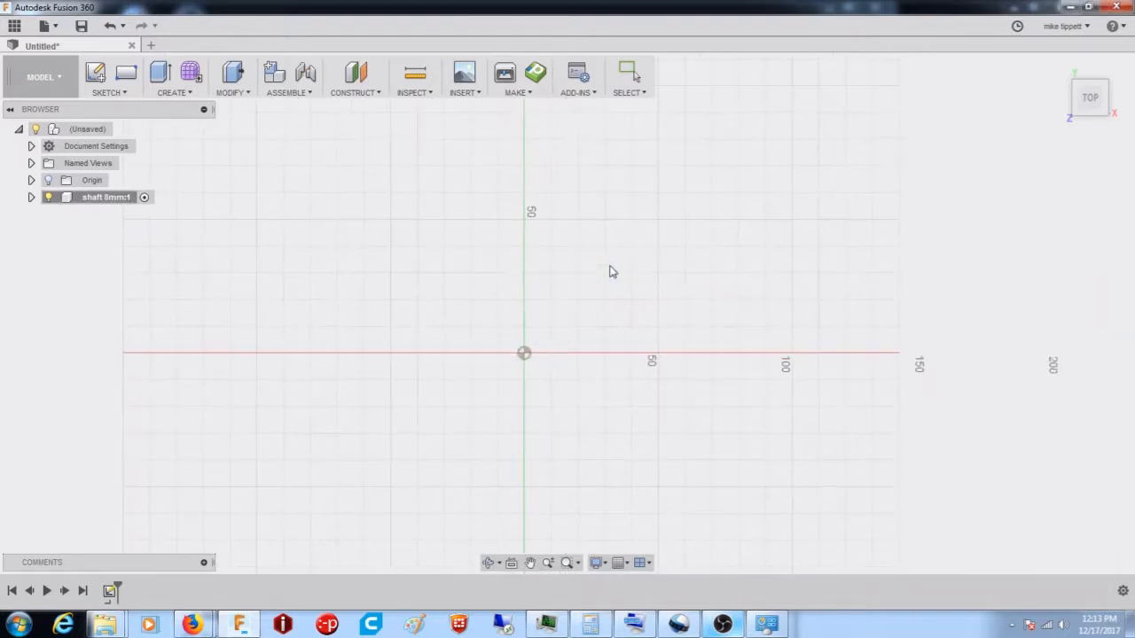
- Draw a circle with a diameter of 8 mm centred on the origin and finish the circle command
click(524, 354)
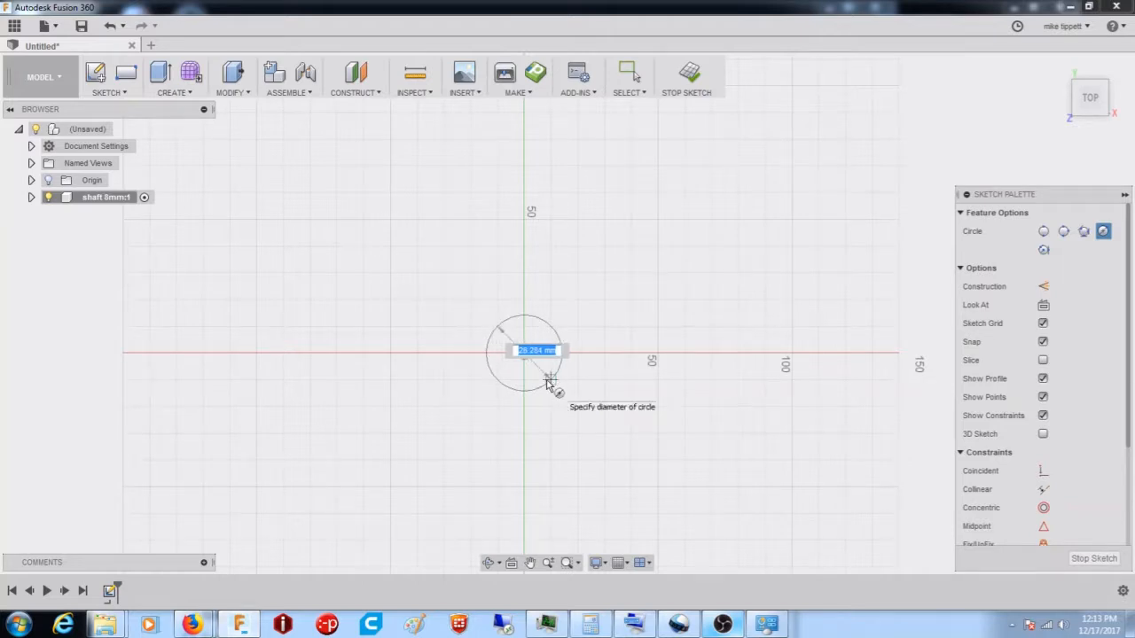
text(8)
key(Tab)
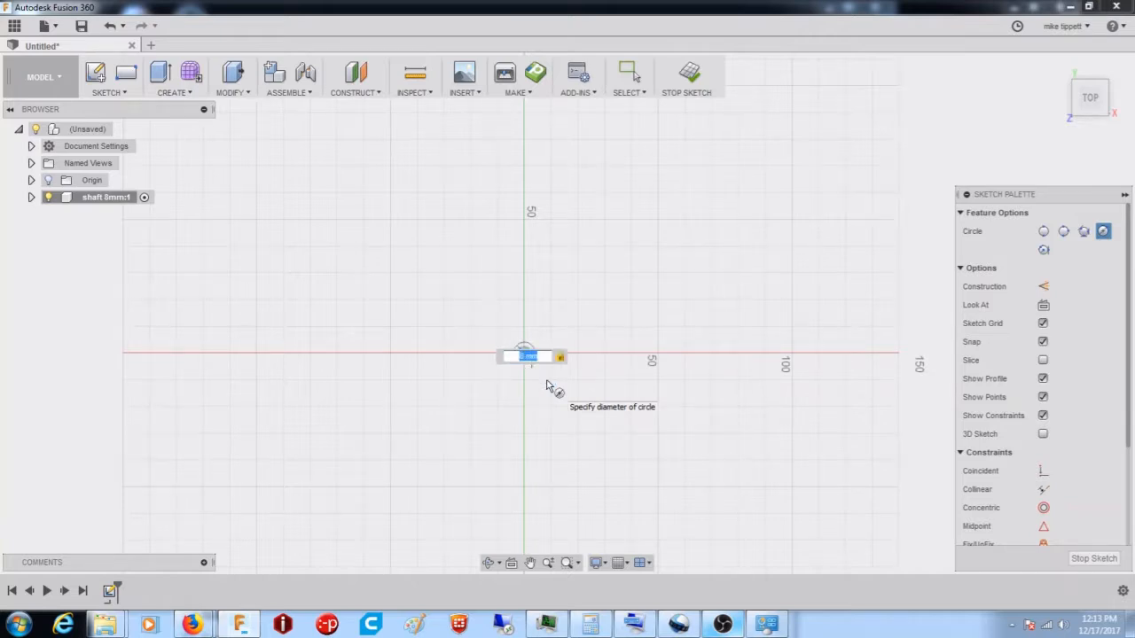
key(Return)
key(Escape)
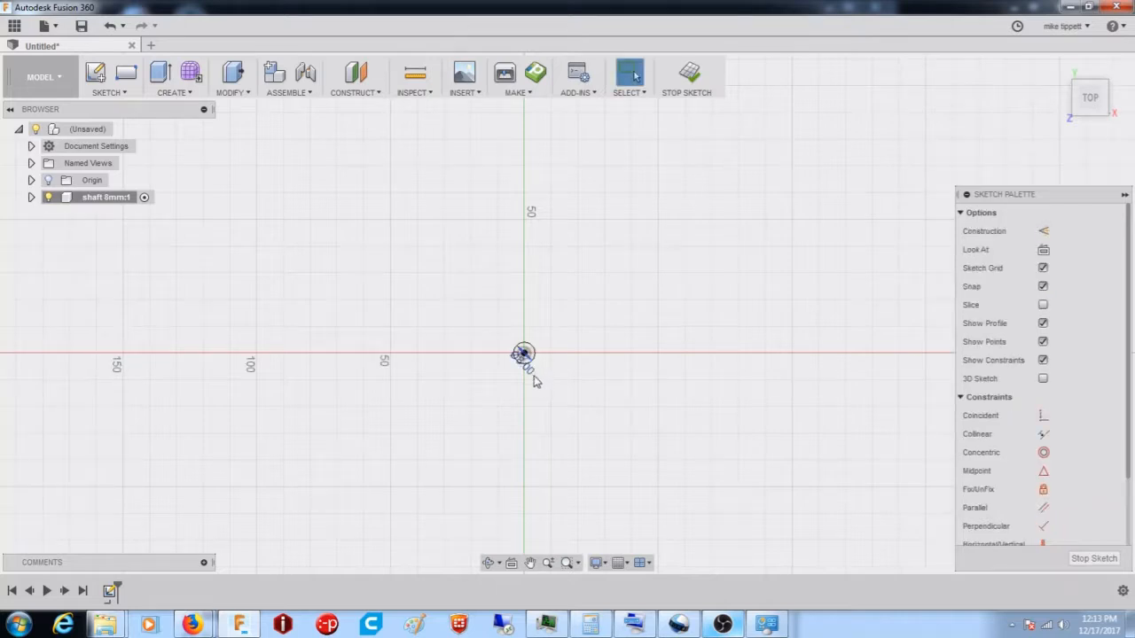
shift+middle_drag(520, 380, 502, 311)
shift+middle_drag(524, 354, 539, 420)
scroll(534, 383, up, 8)
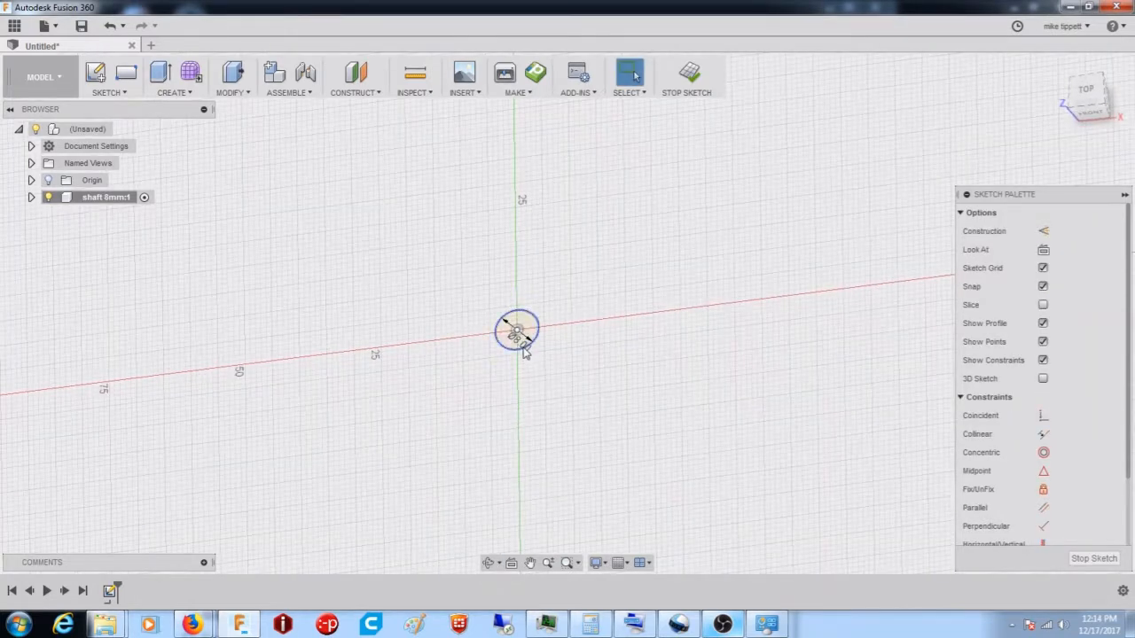
scroll(525, 351, up, 4)
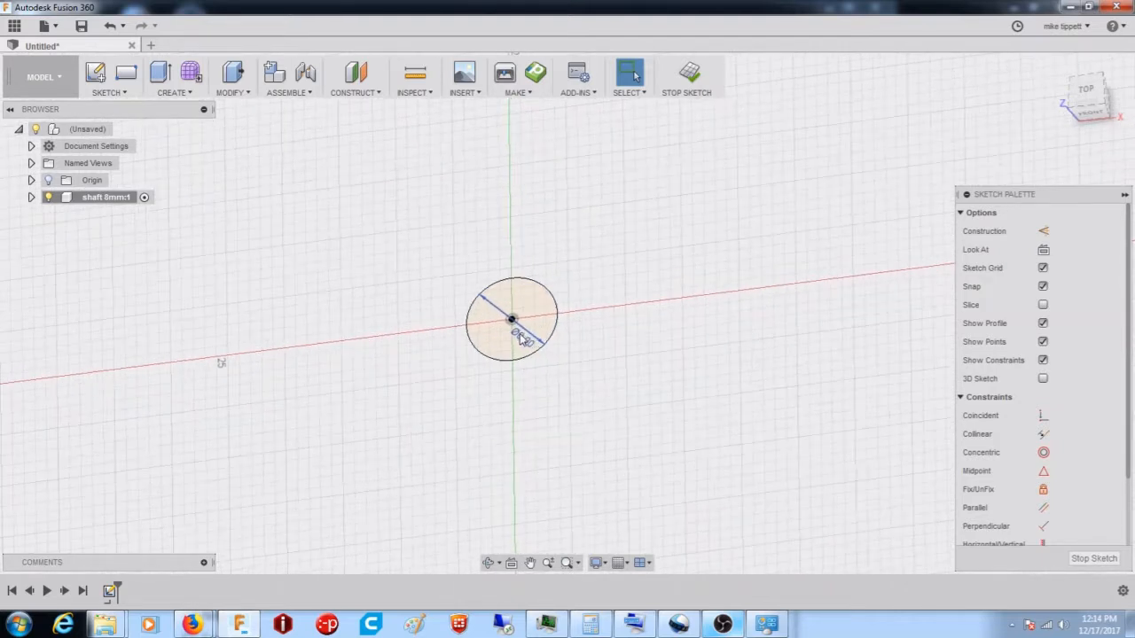
scroll(521, 359, down, 5)
mouse_move(520, 349)
shift+middle_down()
mouse_move(520, 388)
mouse_move(514, 332)
mouse_move(524, 336)
mouse_move(522, 378)
mouse_move(512, 378)
mouse_move(537, 380)
shift+middle_up()
key(Escape)
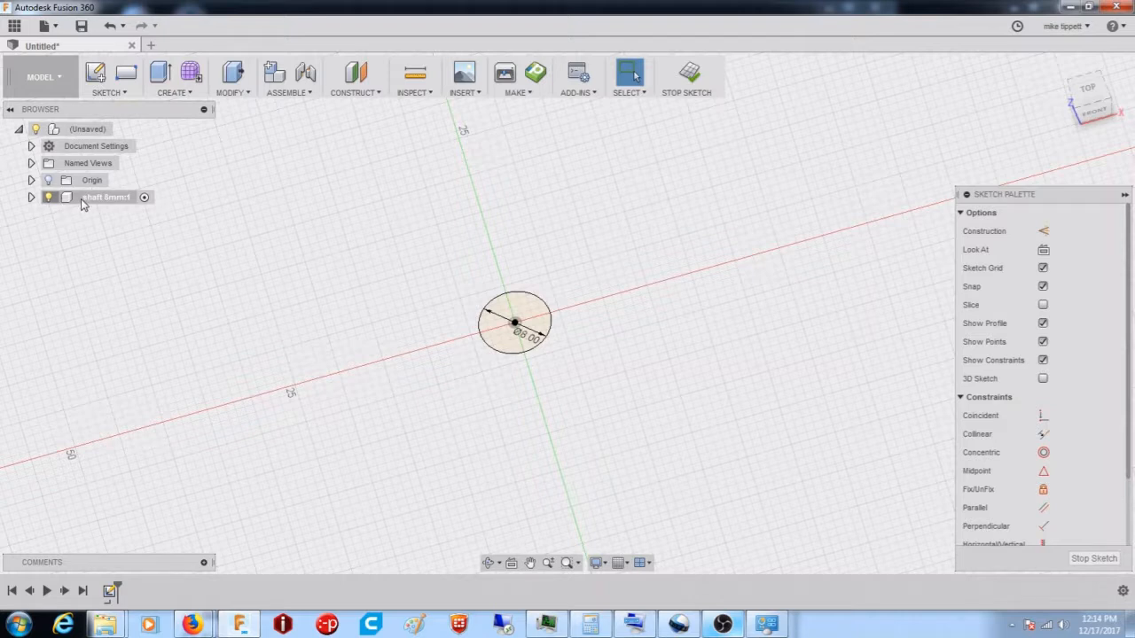
- Expand the shaft component's sketches in the browser and switch the circle sketch's visibility off and back on
click(31, 198)
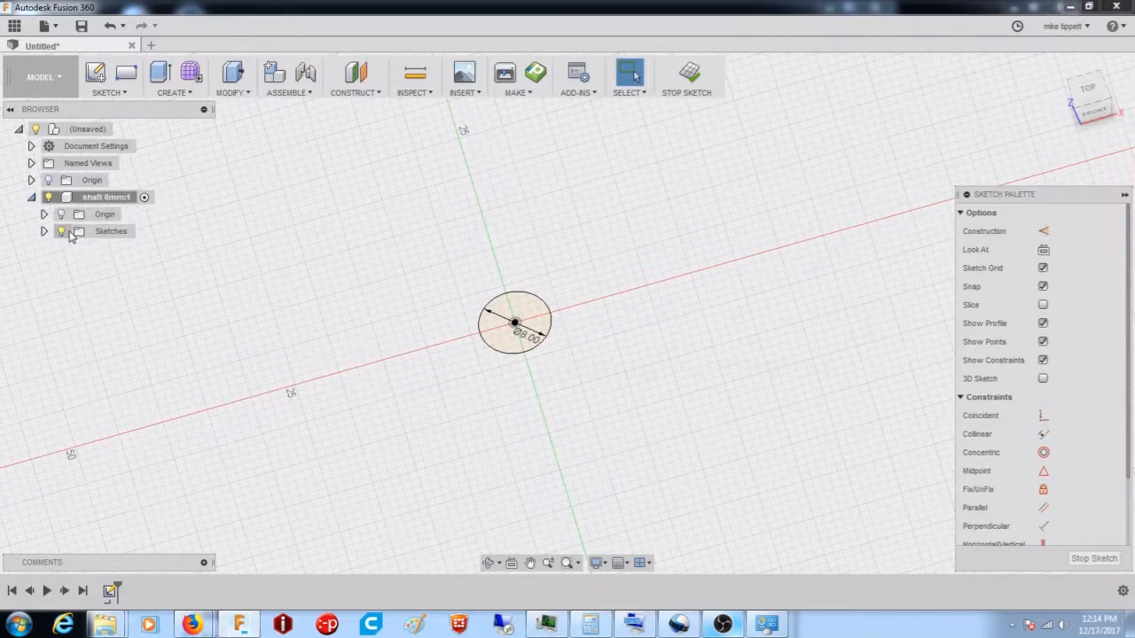
click(45, 232)
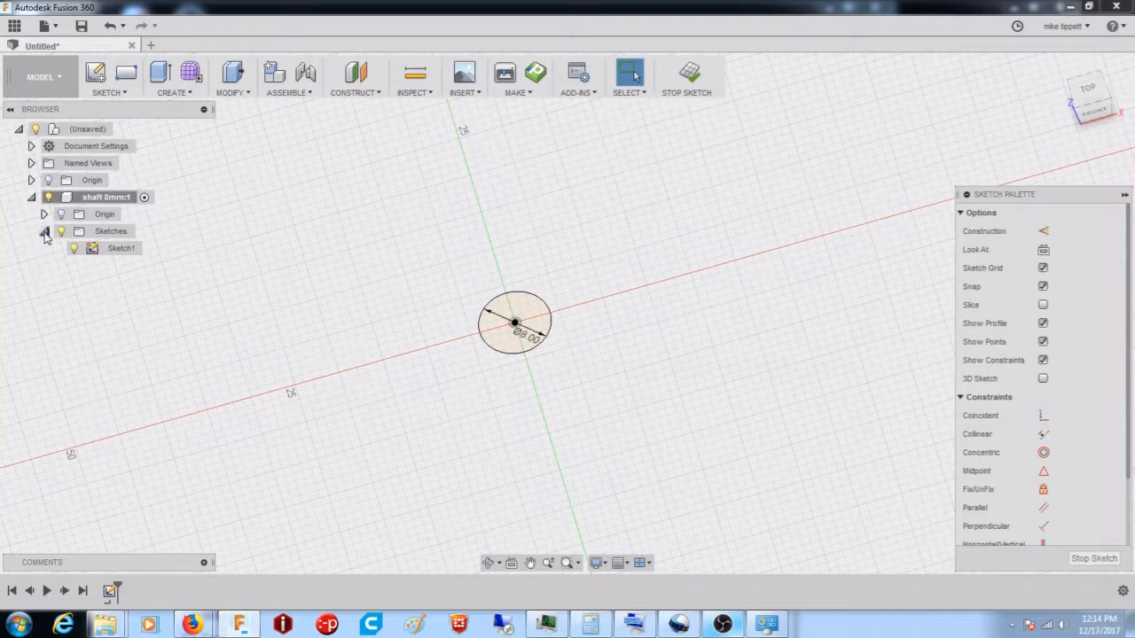
click(113, 250)
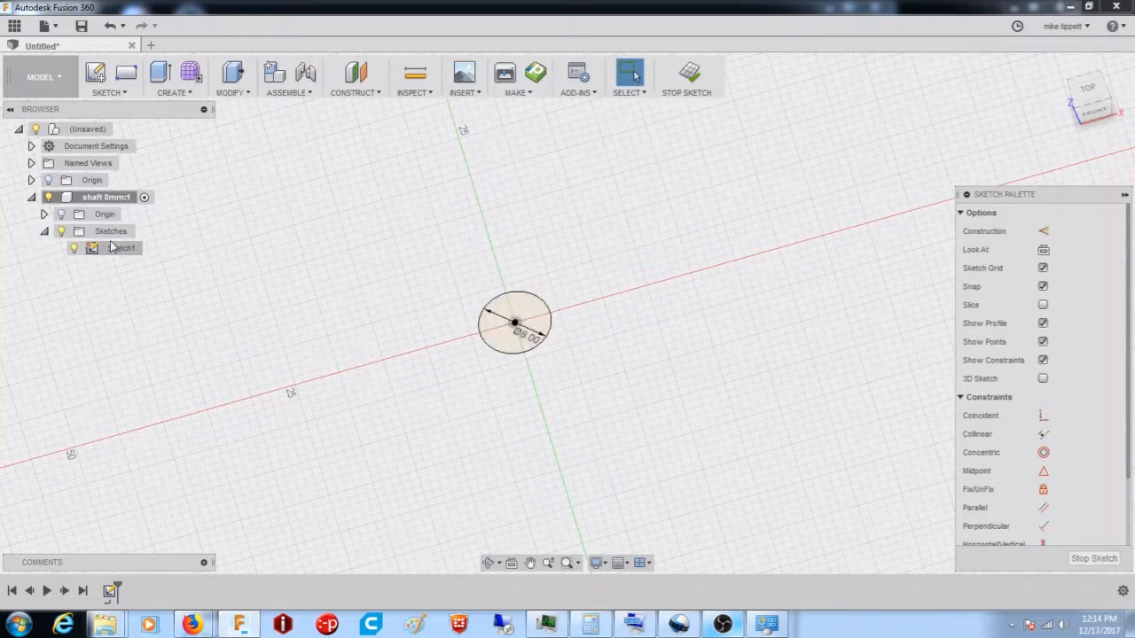
click(75, 250)
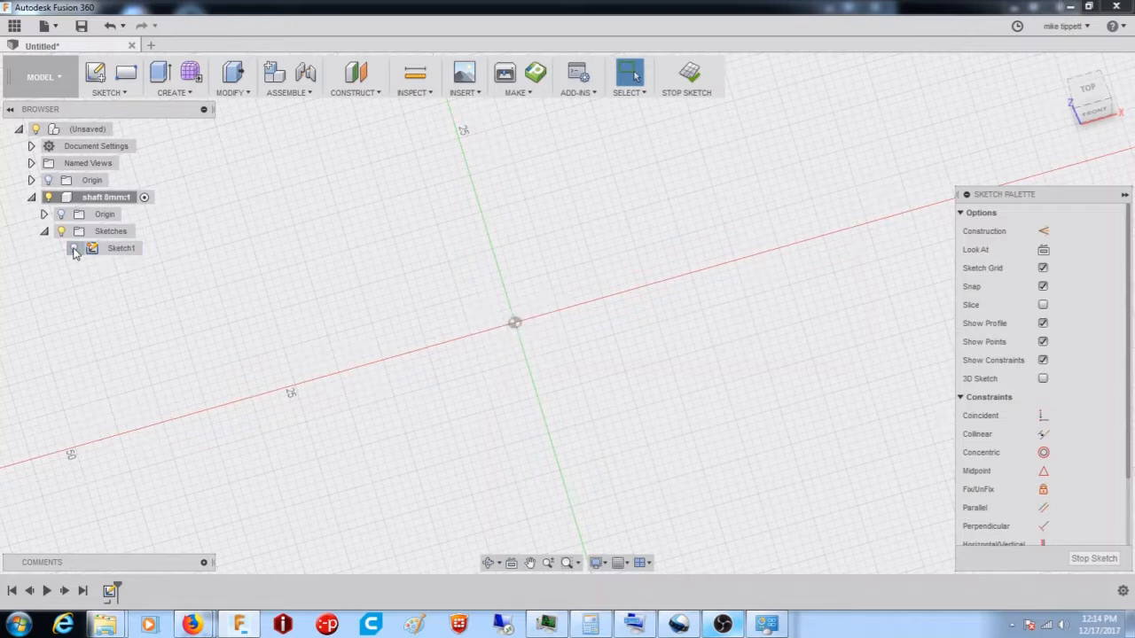
click(74, 250)
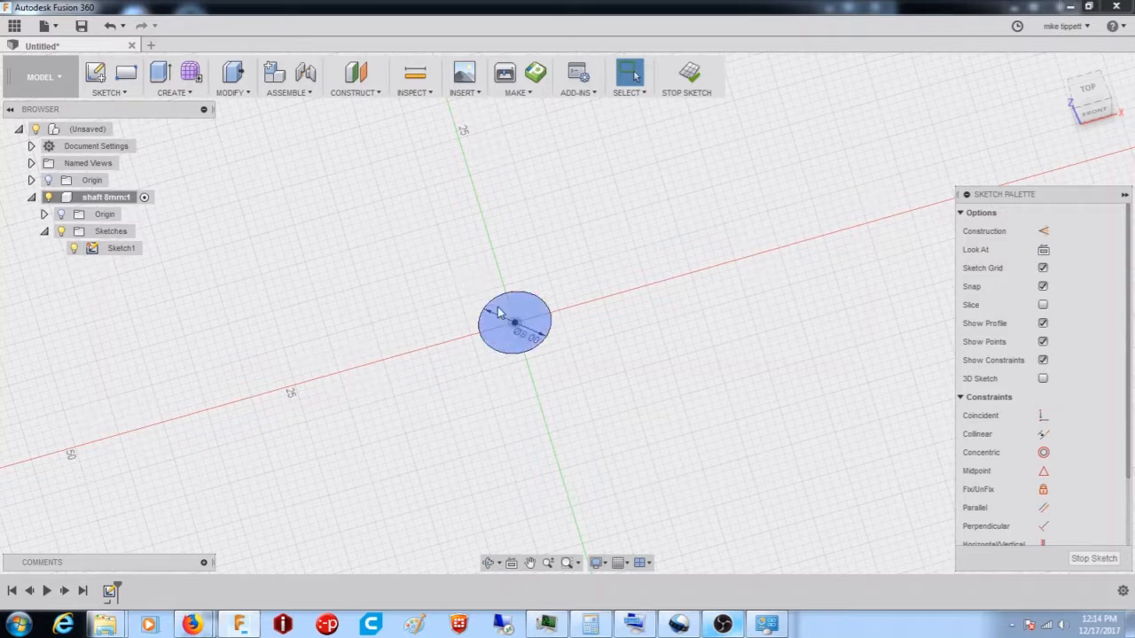
- Start extruding the 8 mm circle profile upward on one side with a distance of 25 mm
click(162, 80)
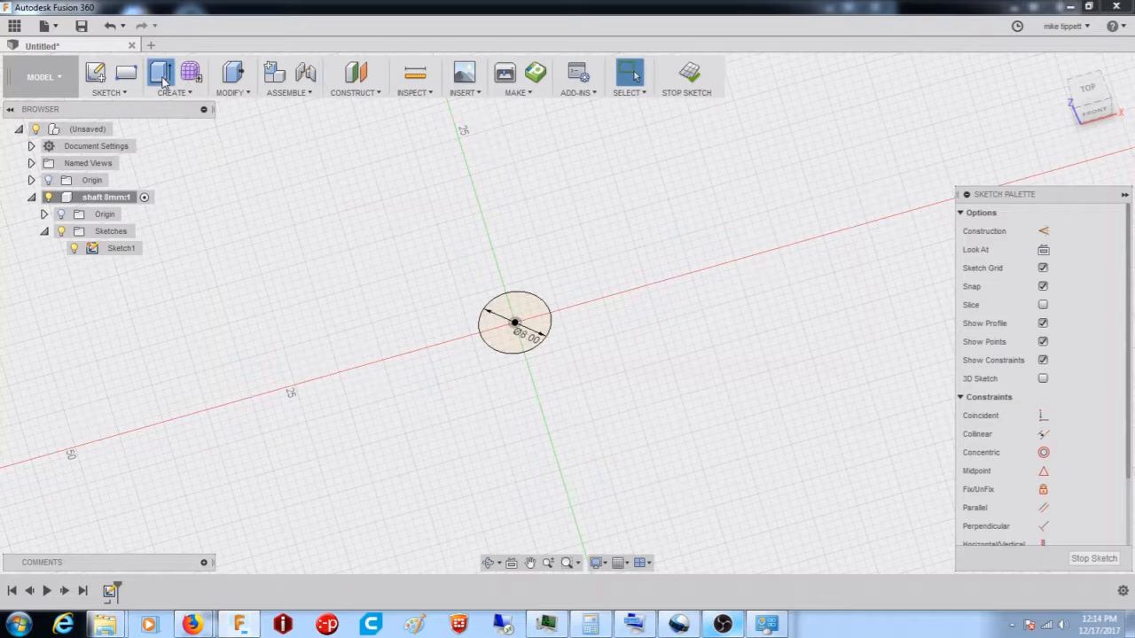
click(535, 323)
shift+middle_drag(534, 323, 532, 284)
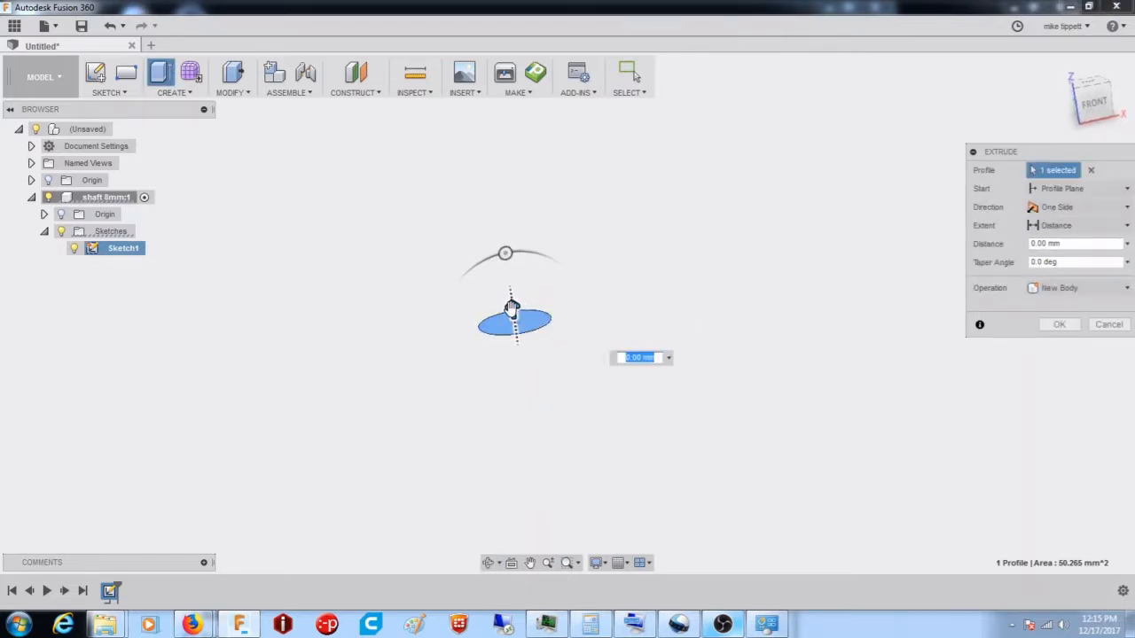
click(512, 312)
drag(520, 367, 481, 192)
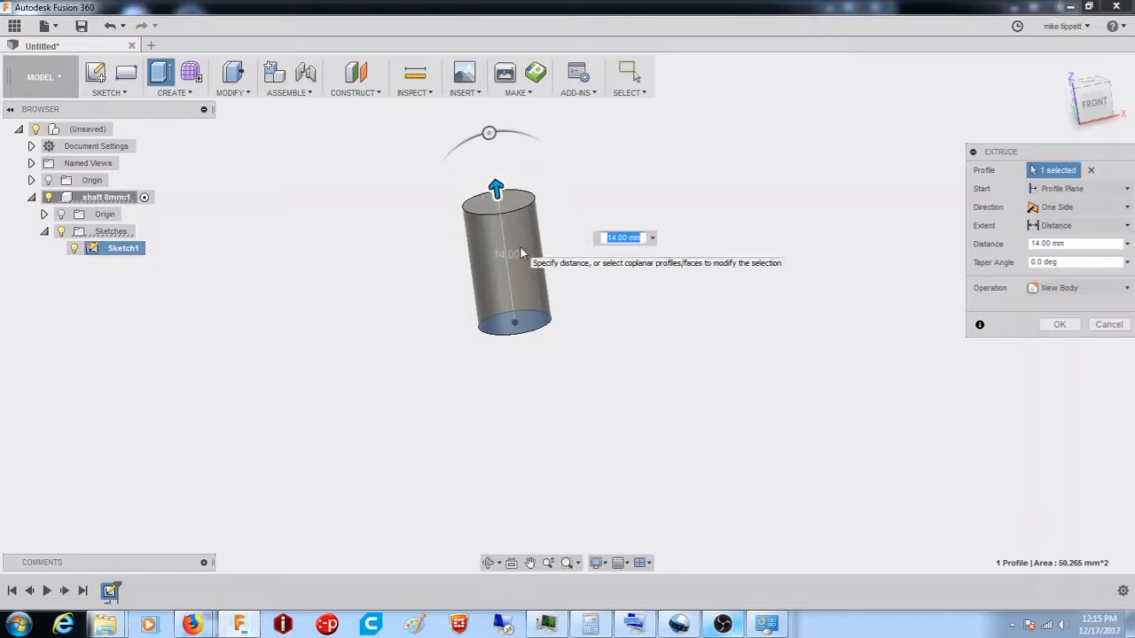
text(25)
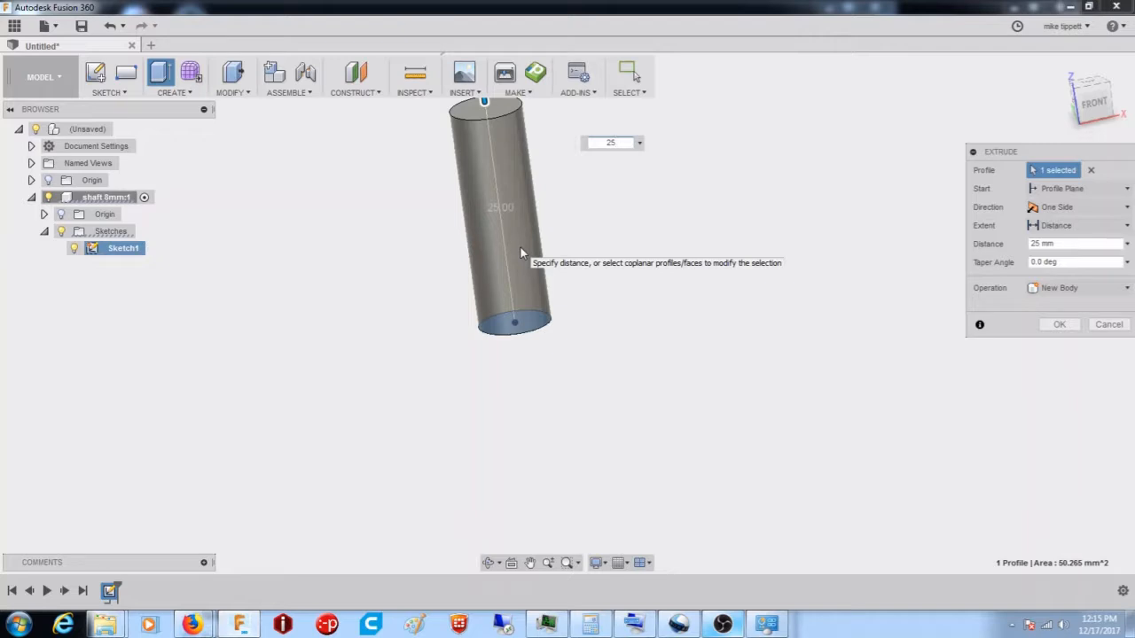
- Change the shaft extrusion to Symmetric with a distance of 25 mm per side and complete it as a new body
click(1067, 209)
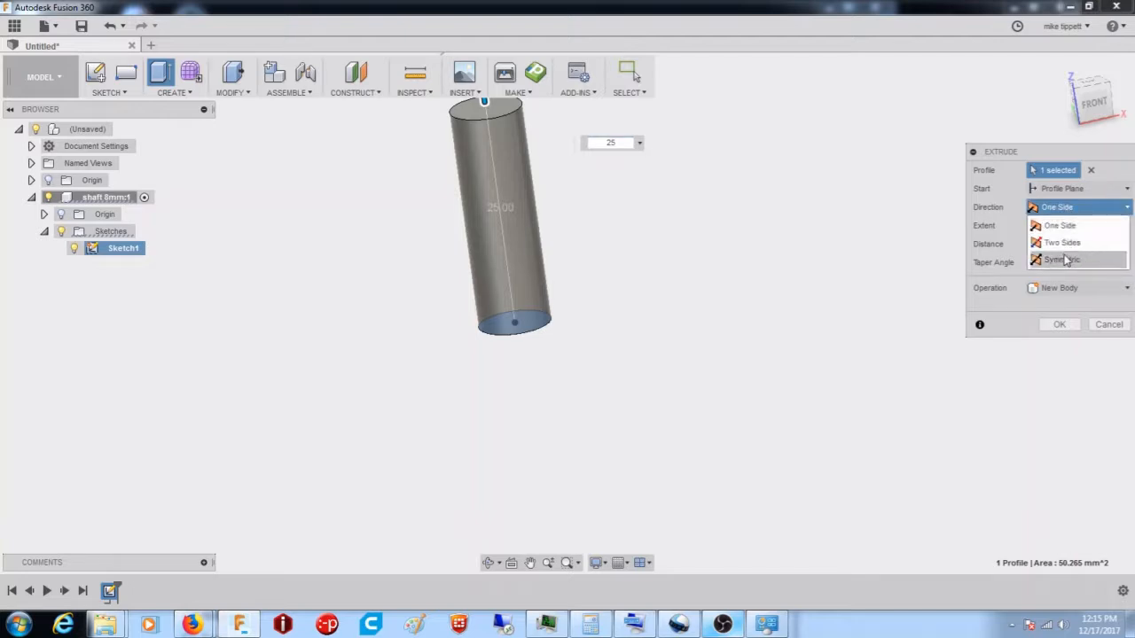
drag(486, 110, 497, 193)
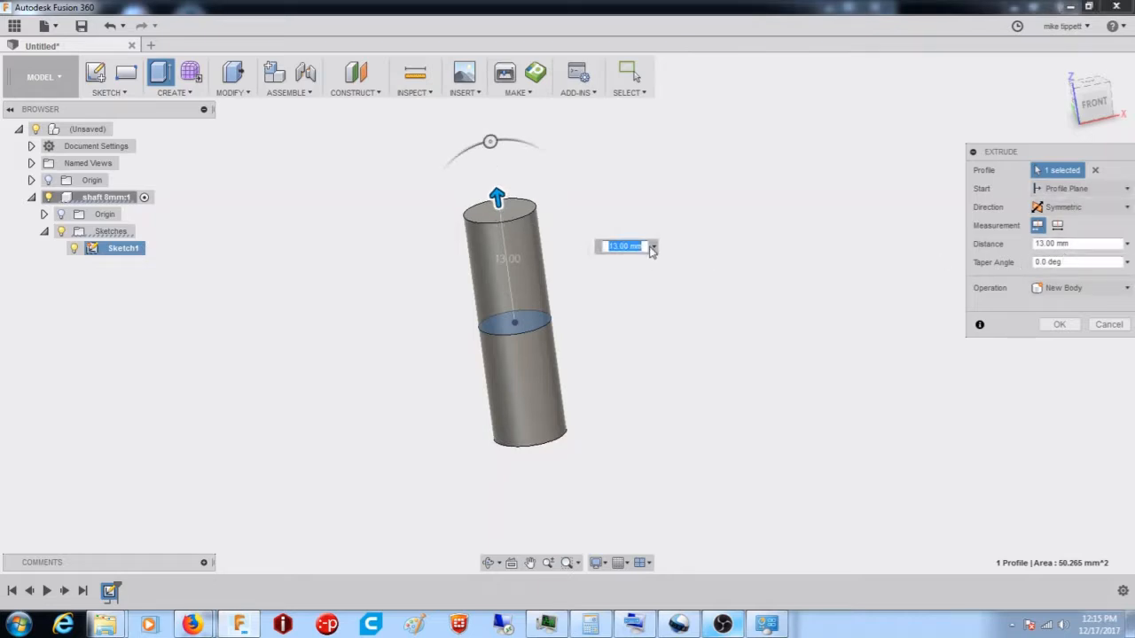
text(25)
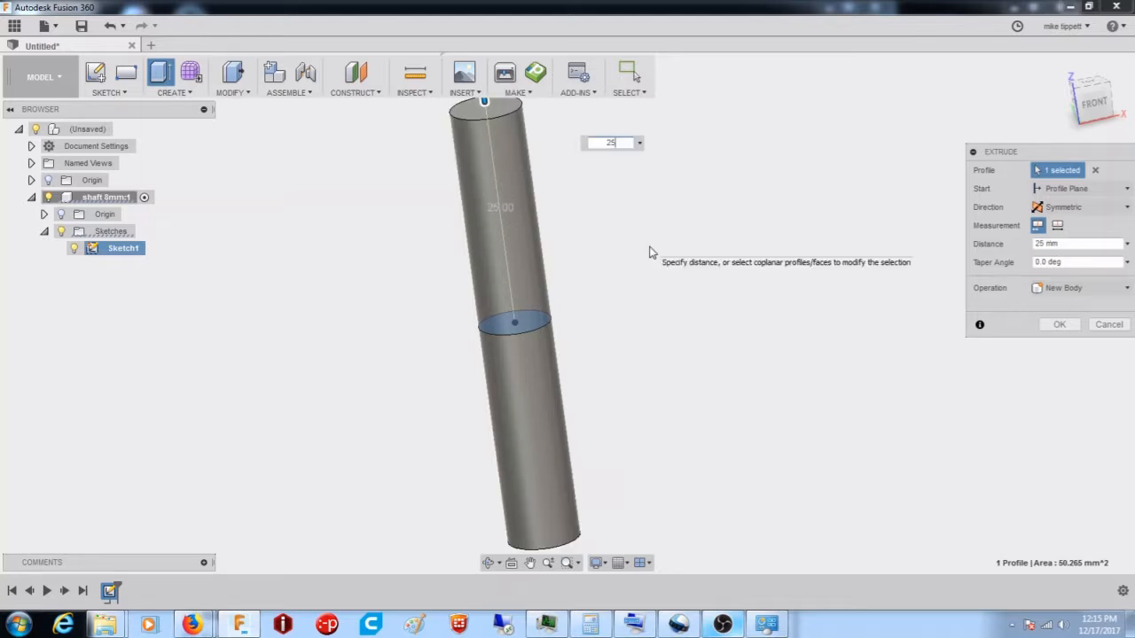
key(Return)
mouse_move(572, 295)
shift+middle_down()
mouse_move(577, 287)
mouse_move(576, 336)
mouse_move(592, 332)
mouse_move(578, 296)
shift+middle_up()
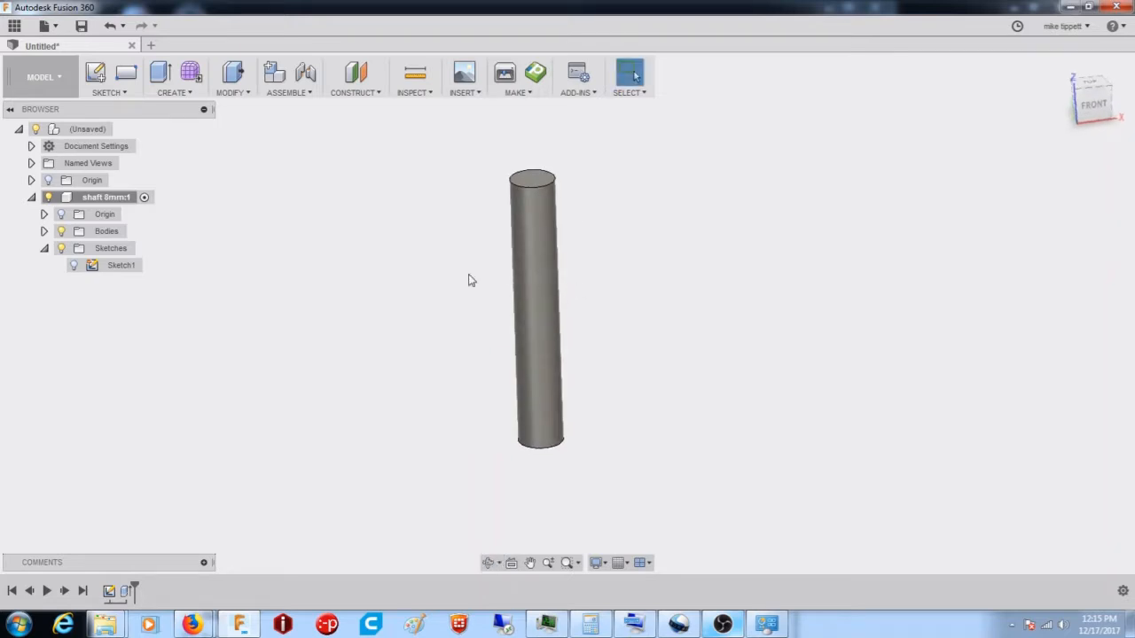
mouse_move(444, 264)
shift+middle_down()
mouse_move(431, 293)
mouse_move(446, 343)
mouse_move(435, 271)
mouse_move(448, 276)
shift+middle_up()
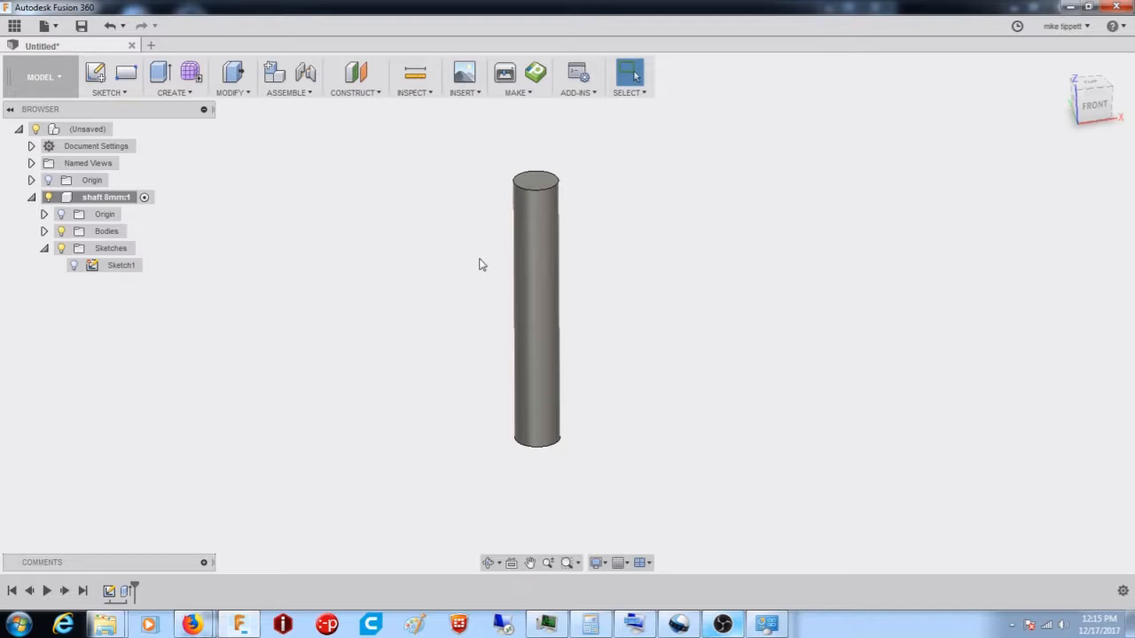
shift+middle_drag(477, 265, 470, 330)
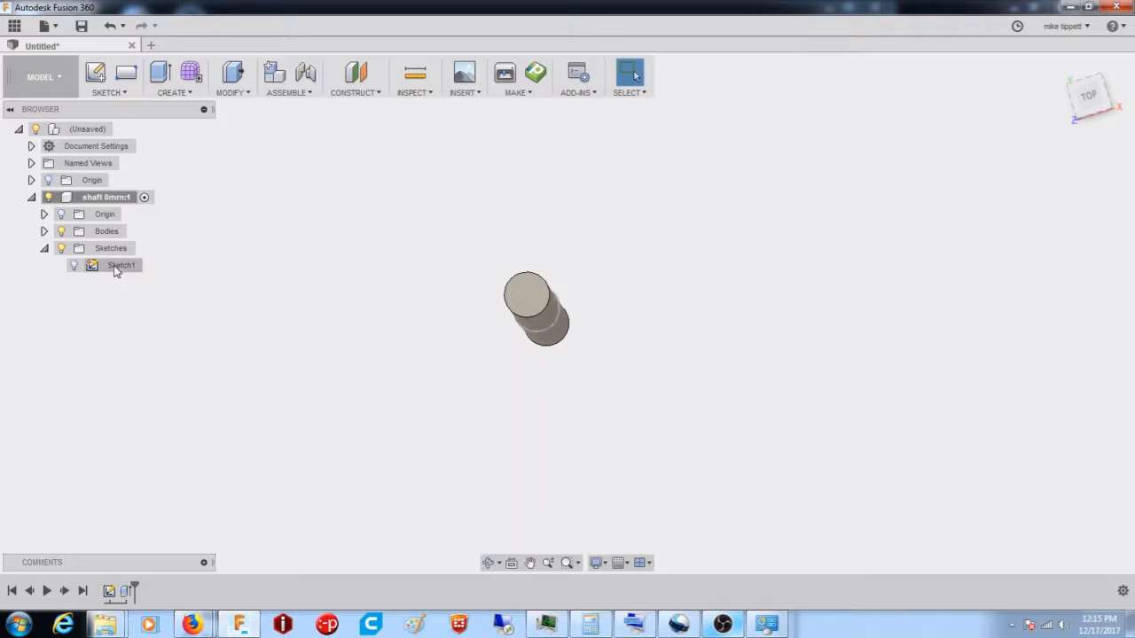
- Create a second component under the top-level unsaved design and name it "bearing"
right_click(83, 130)
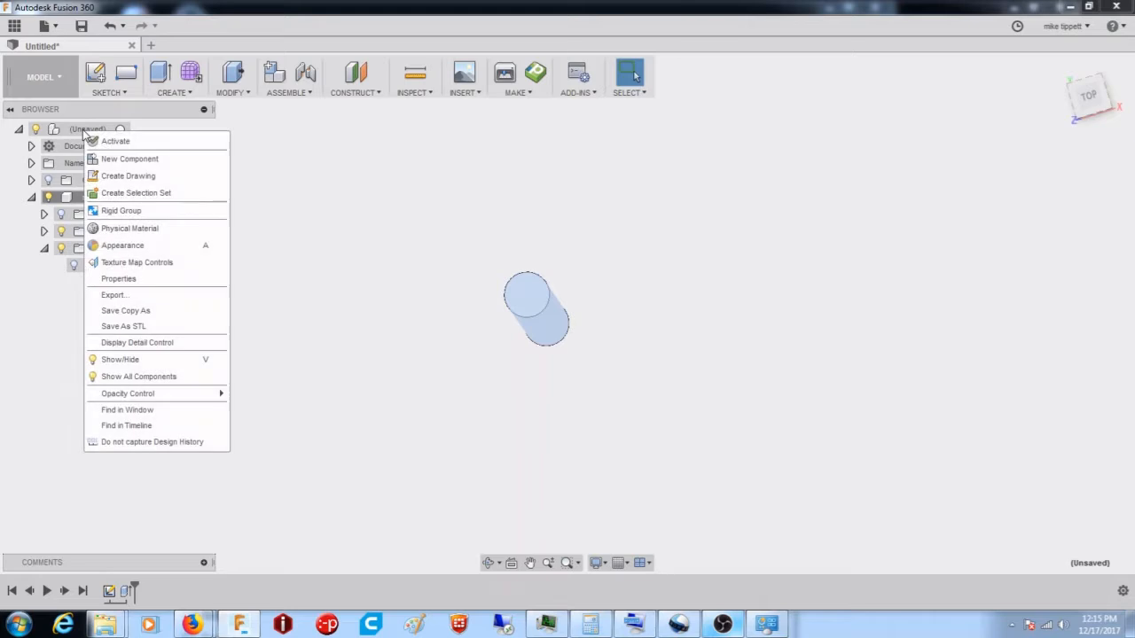
click(110, 159)
click(111, 285)
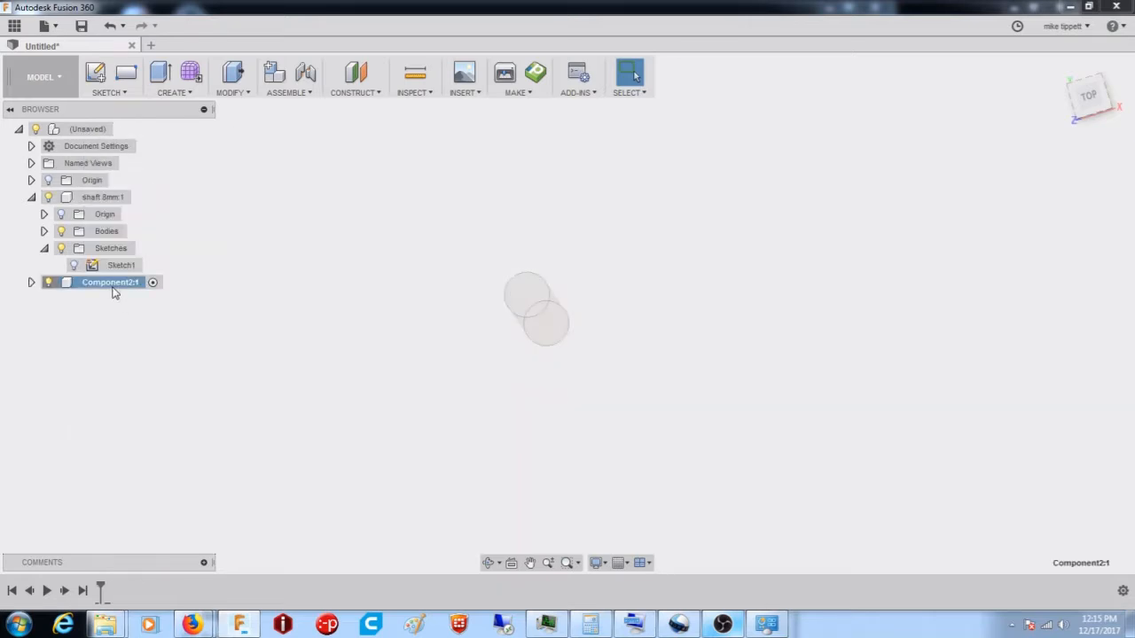
click(113, 287)
text(be)
key(Return)
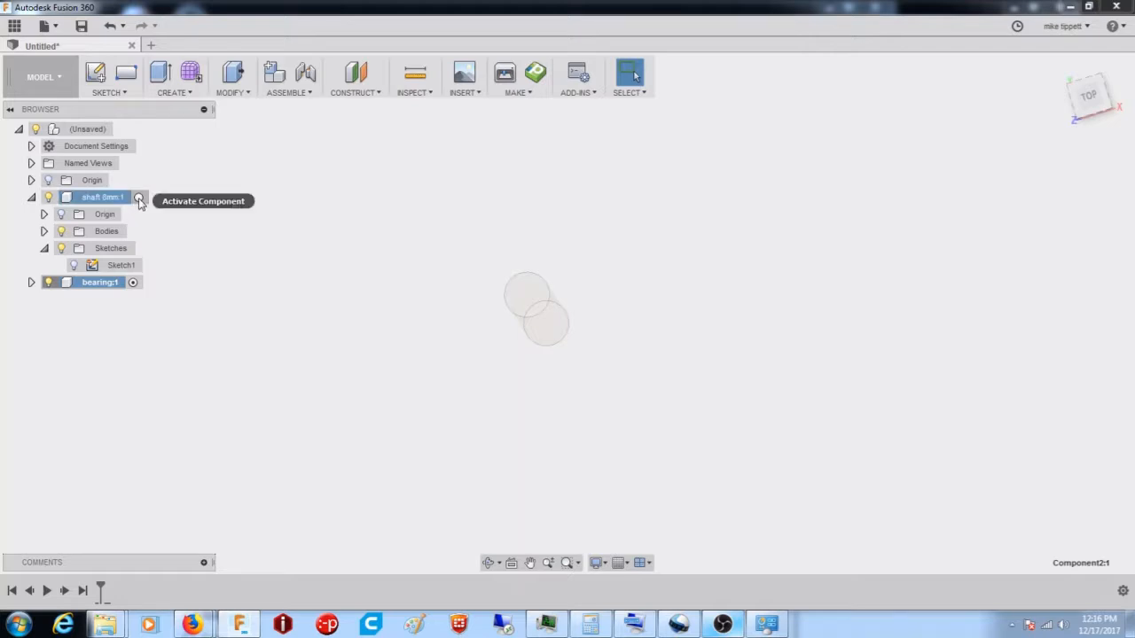
- Activate the shaft component for a look at it and make the bearing component active again
click(139, 201)
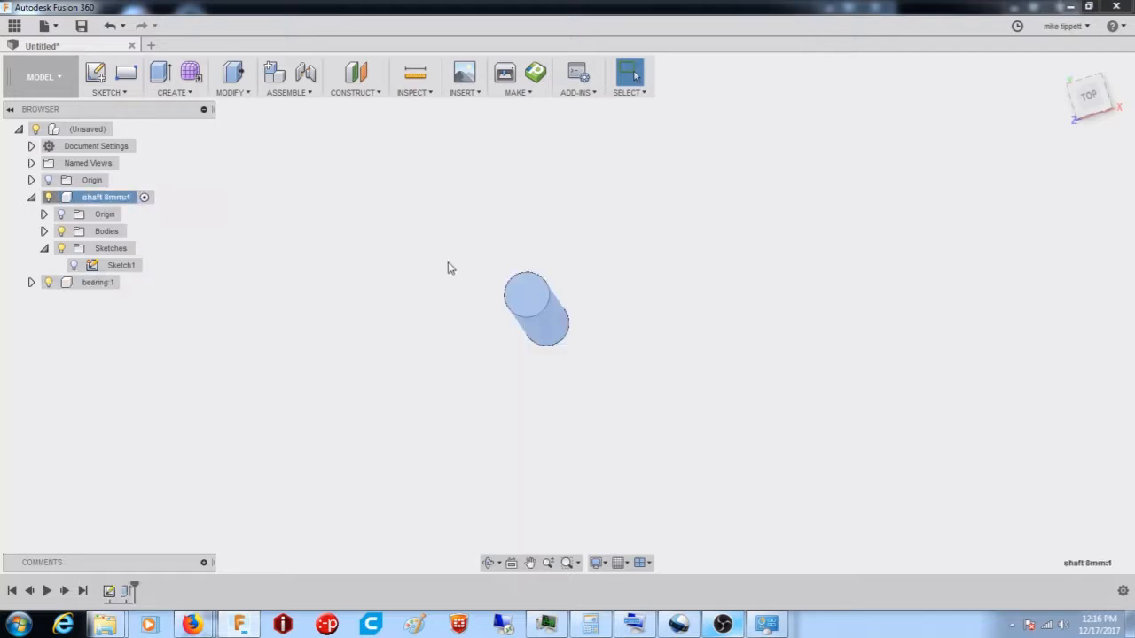
click(481, 325)
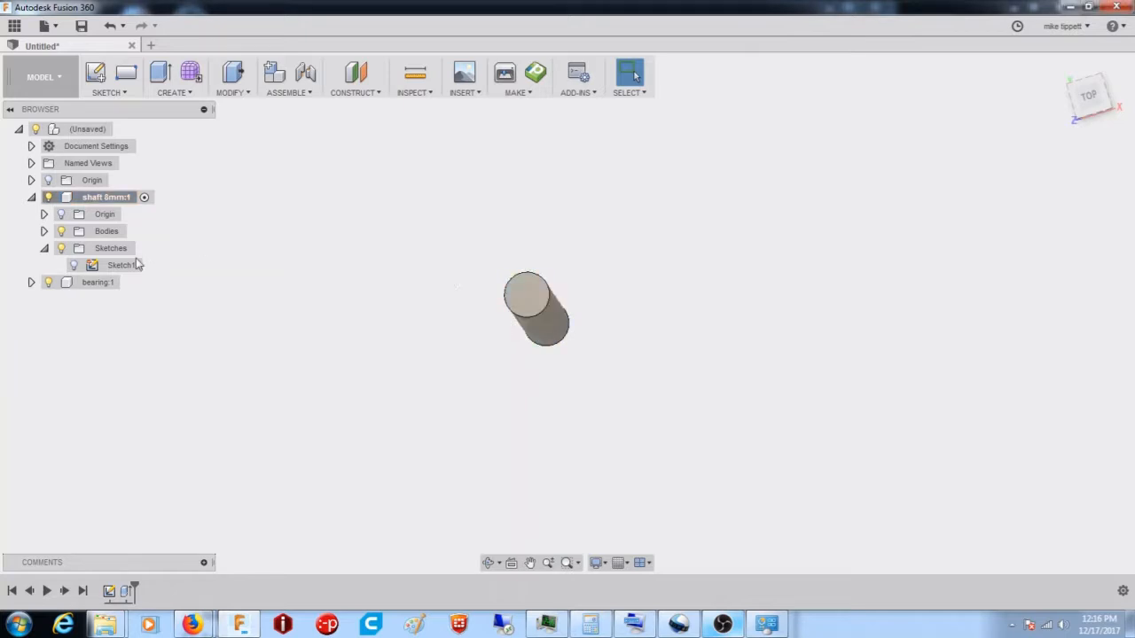
click(129, 284)
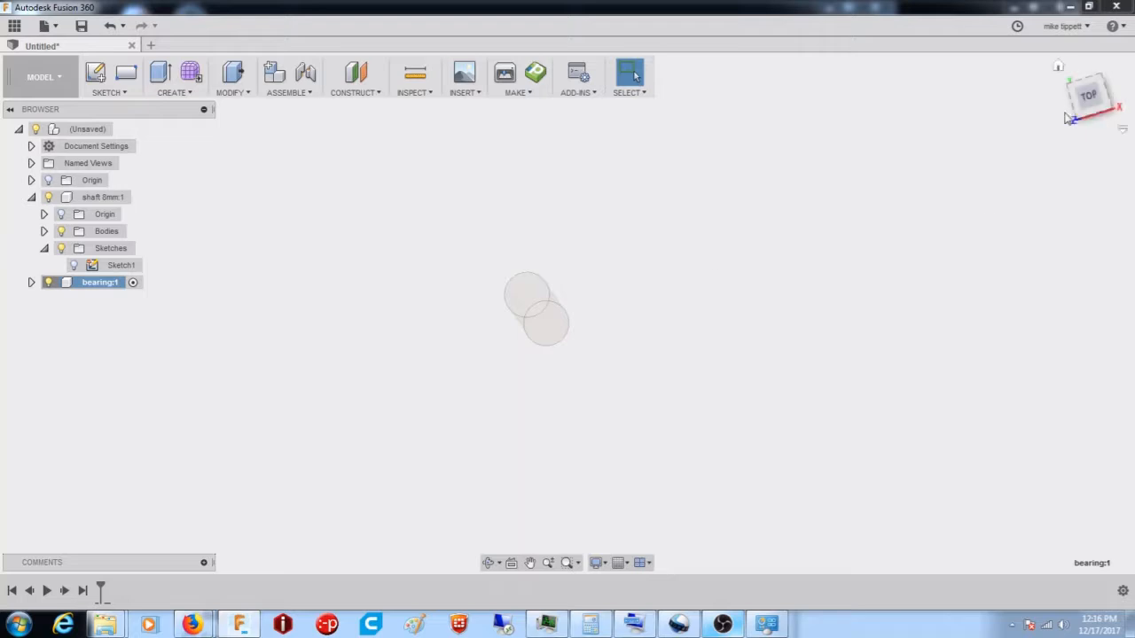
- Start a center diameter circle in a new bearing sketch on the shaft's top end face, facing the top view
click(1094, 99)
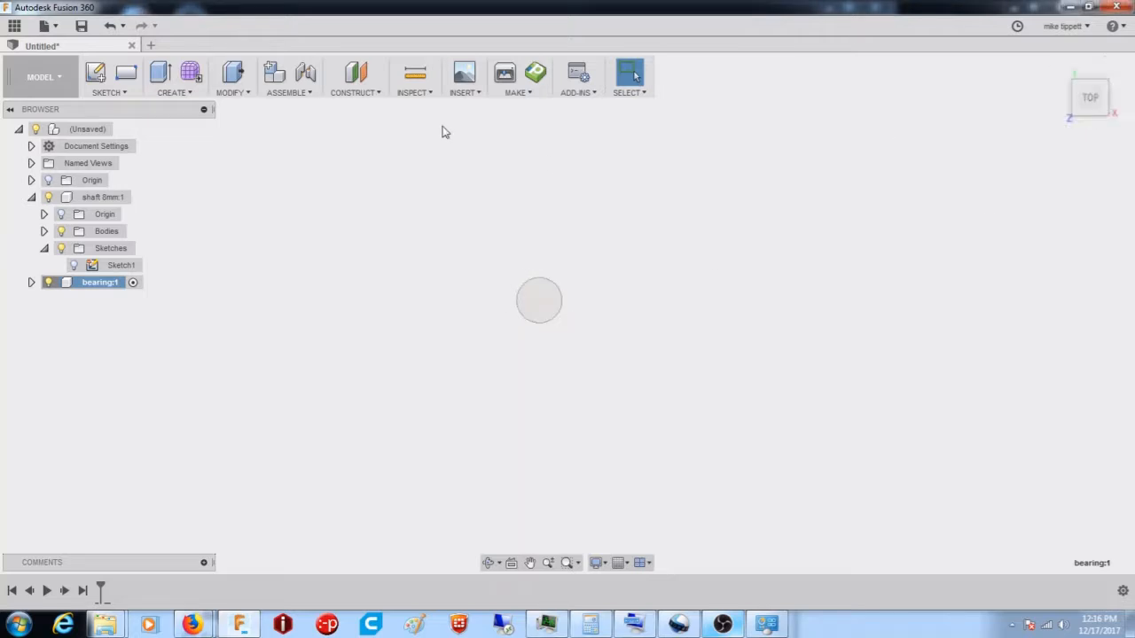
click(124, 93)
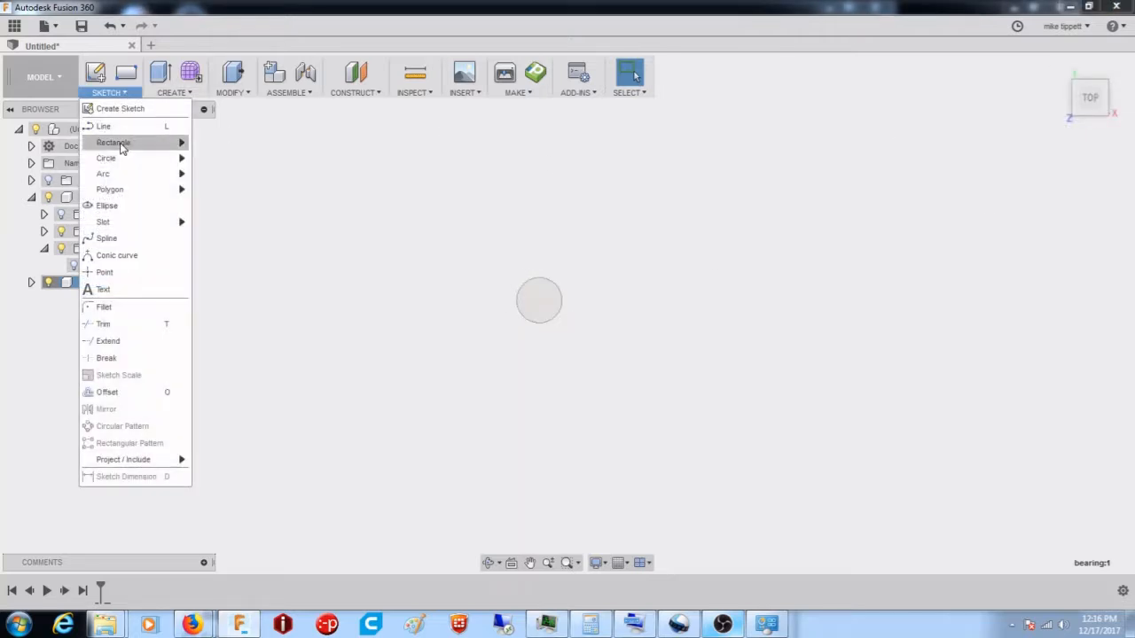
mouse_move(121, 158)
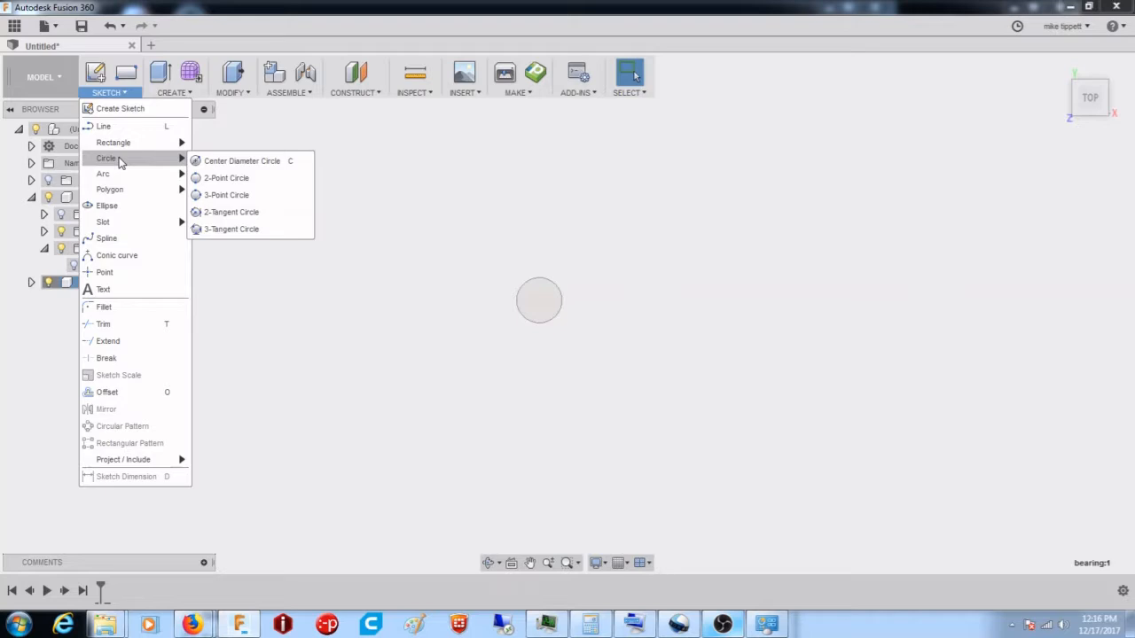
click(221, 163)
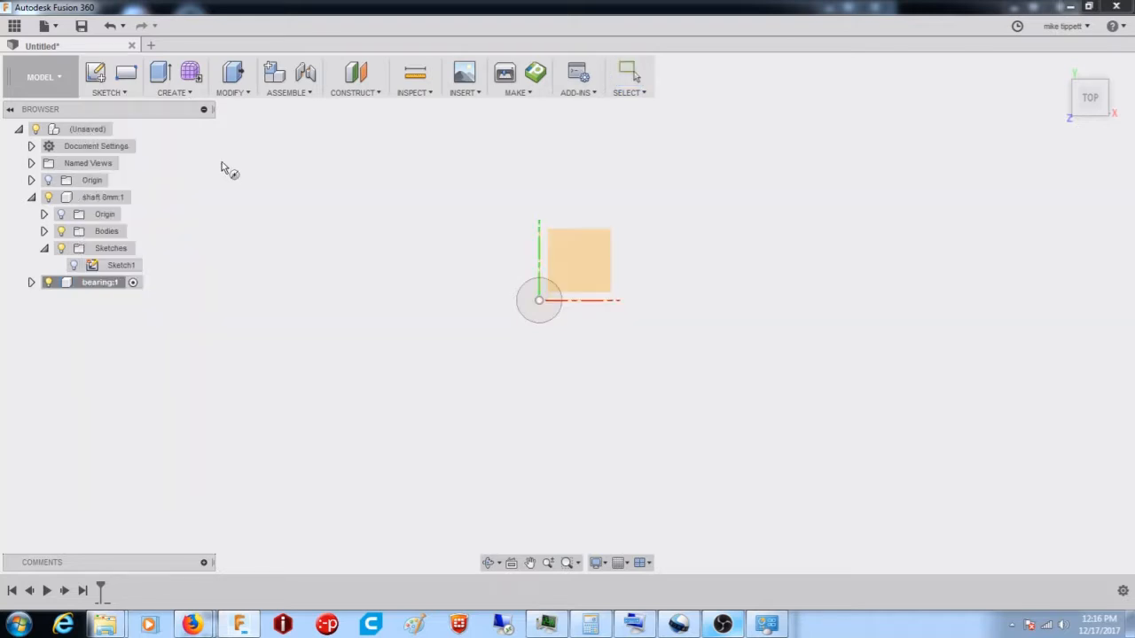
mouse_move(588, 256)
shift+middle_down()
mouse_move(580, 225)
mouse_move(604, 261)
shift+middle_up()
click(595, 266)
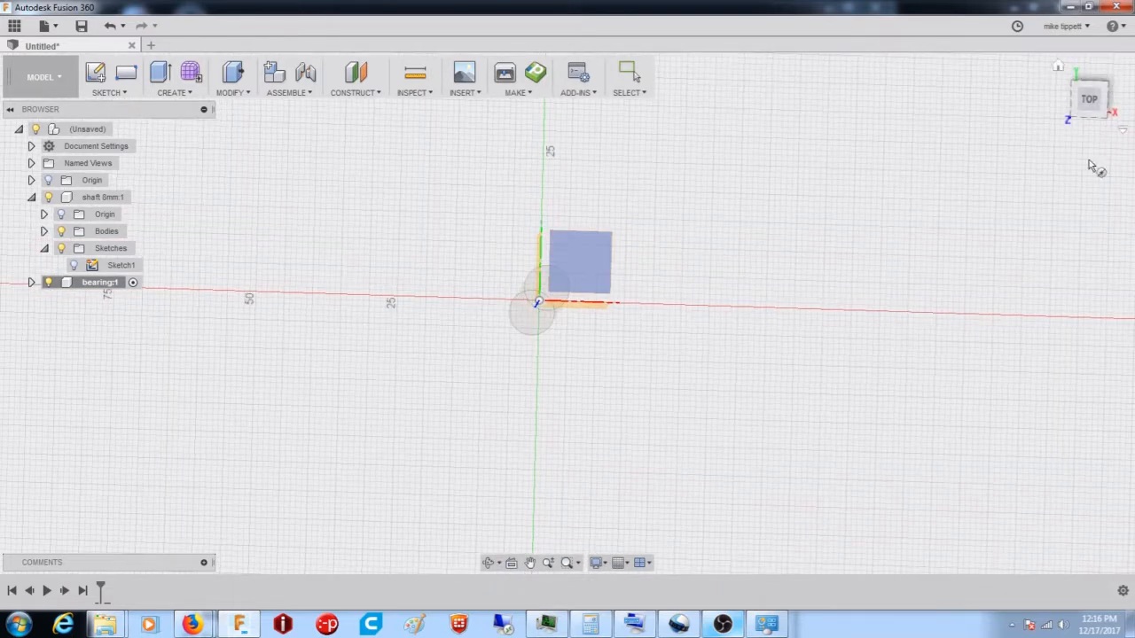
click(1089, 101)
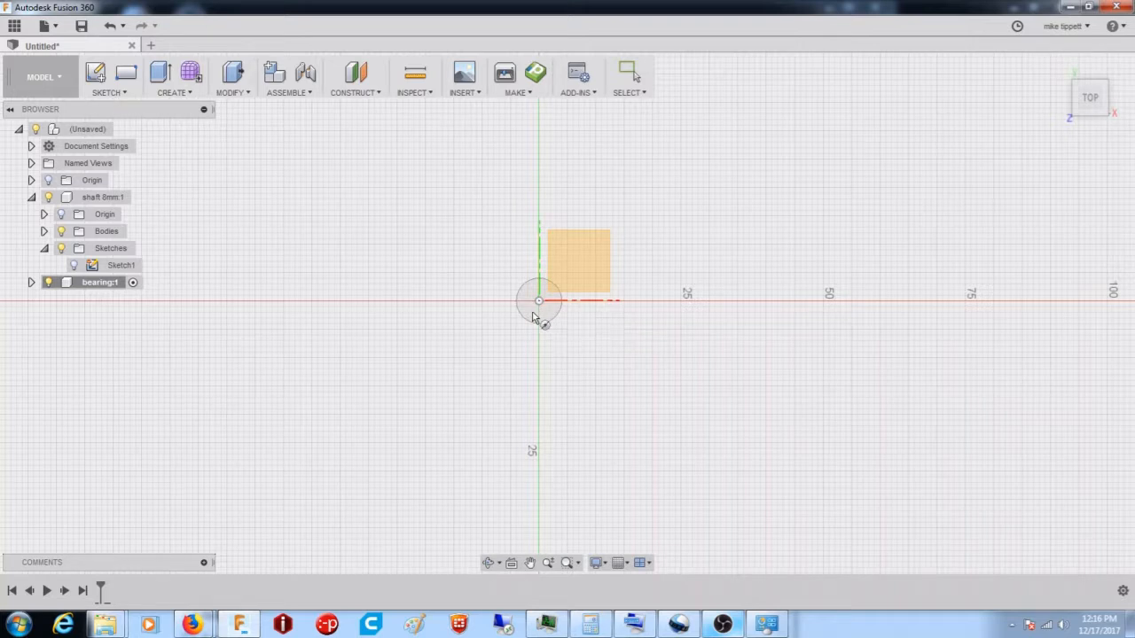
click(533, 317)
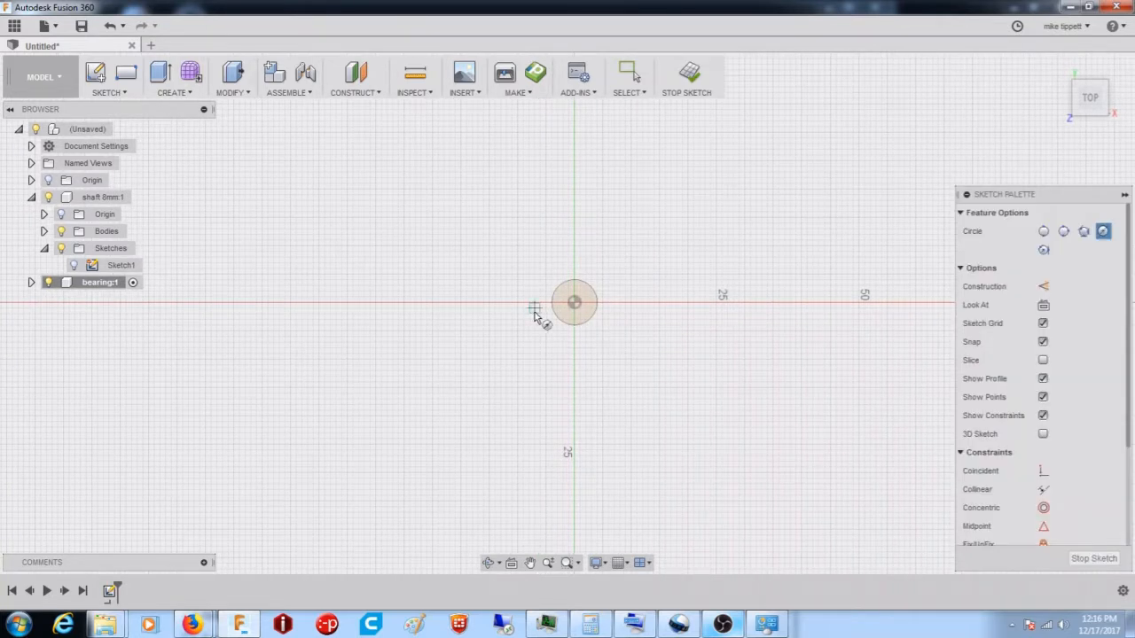
- Draw a circle with a diameter of 16 mm centred on the shaft's axis and finish the circle command
scroll(577, 304, up, 5)
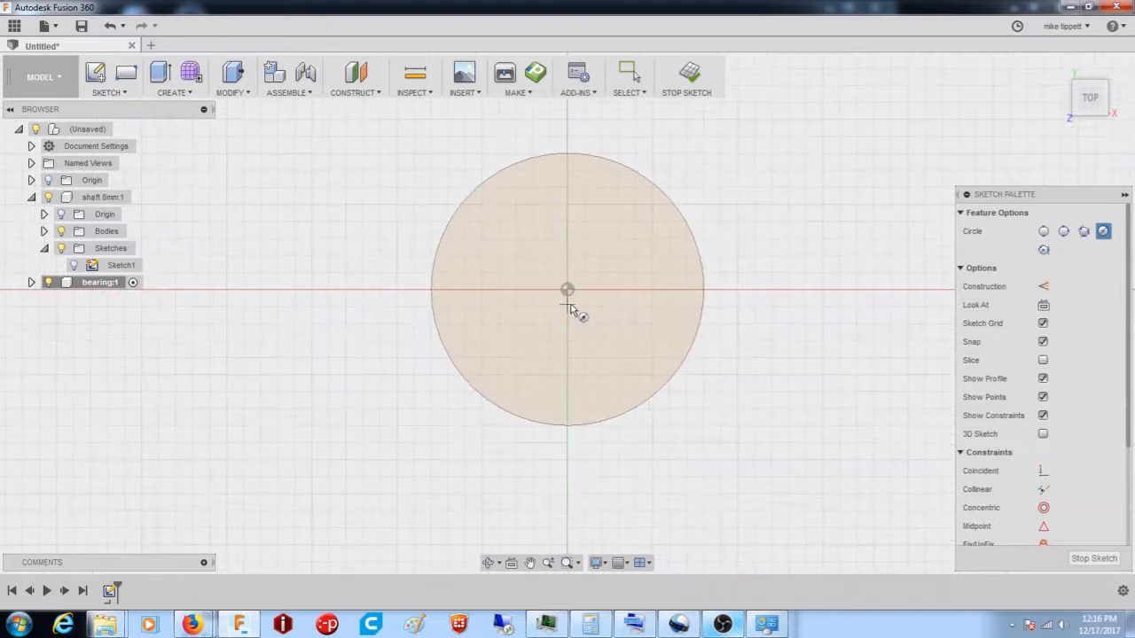
scroll(570, 309, up, 2)
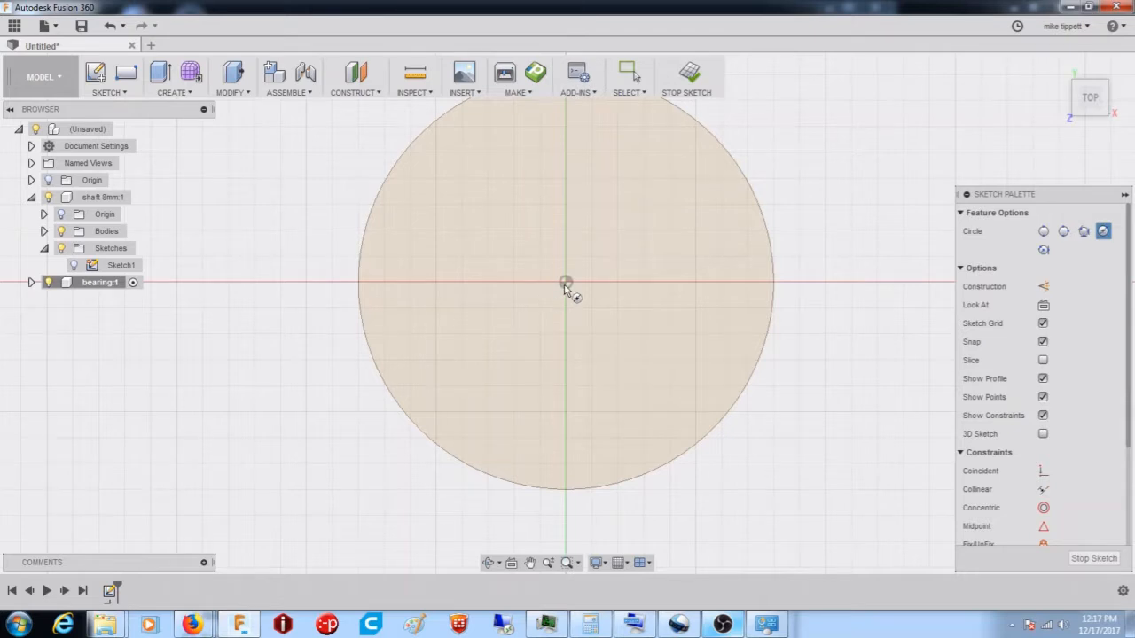
scroll(566, 284, up, 2)
scroll(568, 284, down, 4)
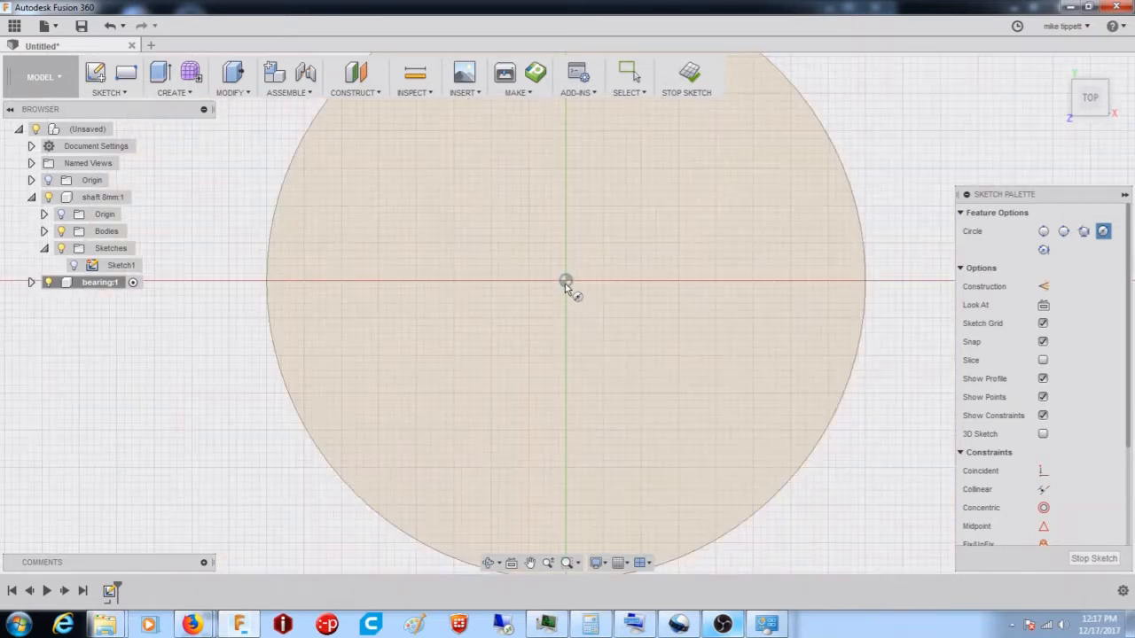
scroll(572, 284, down, 4)
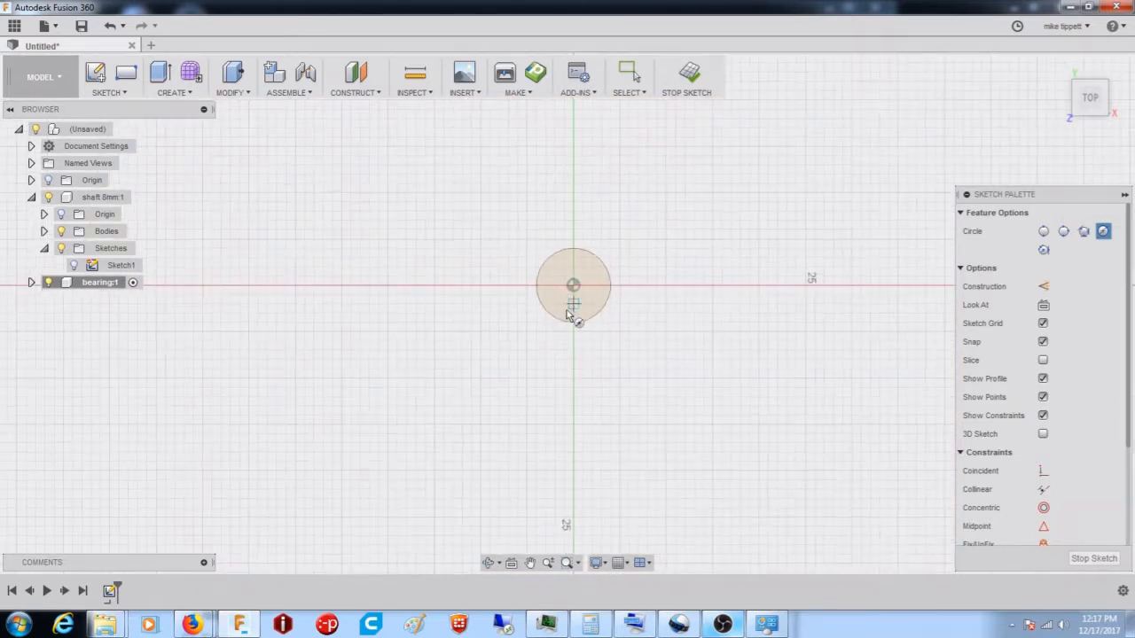
scroll(572, 286, up, 4)
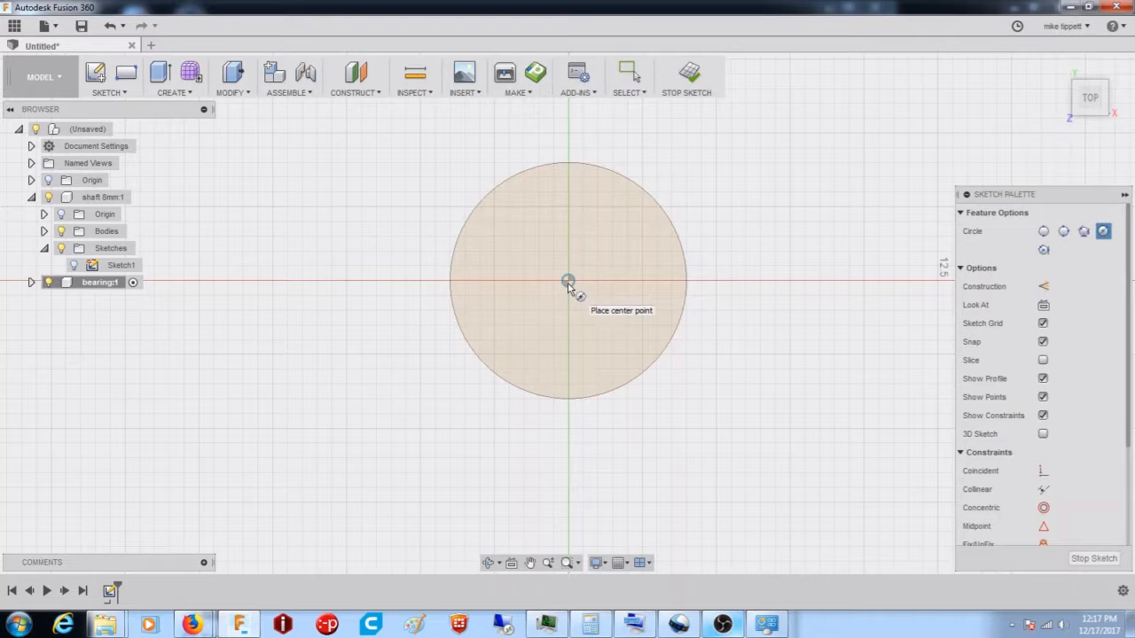
click(567, 281)
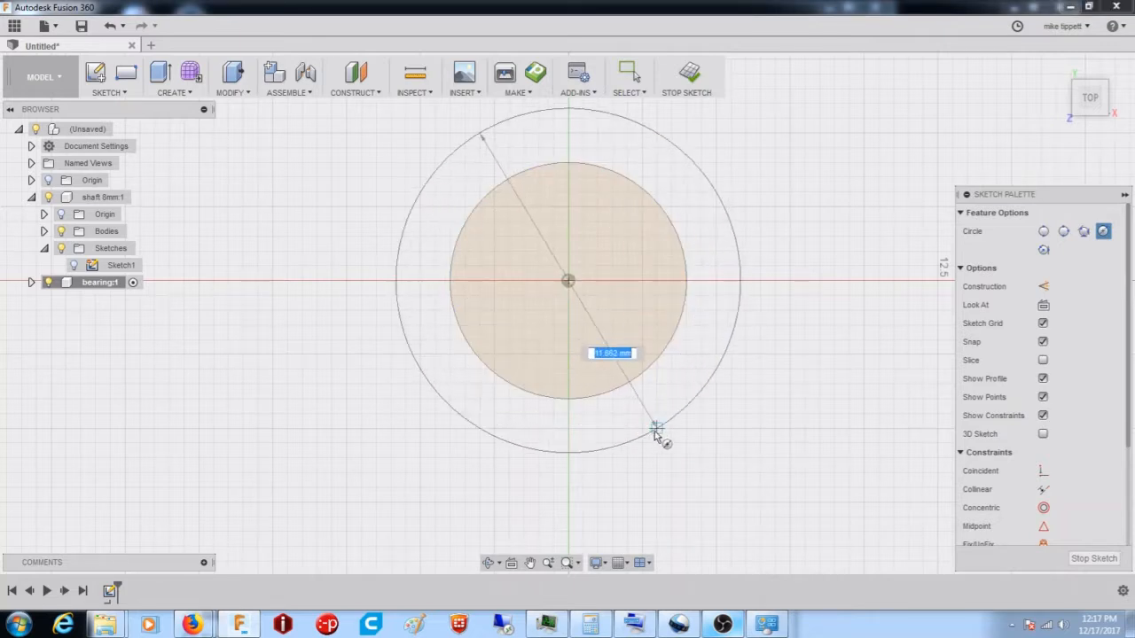
text(16)
key(Tab)
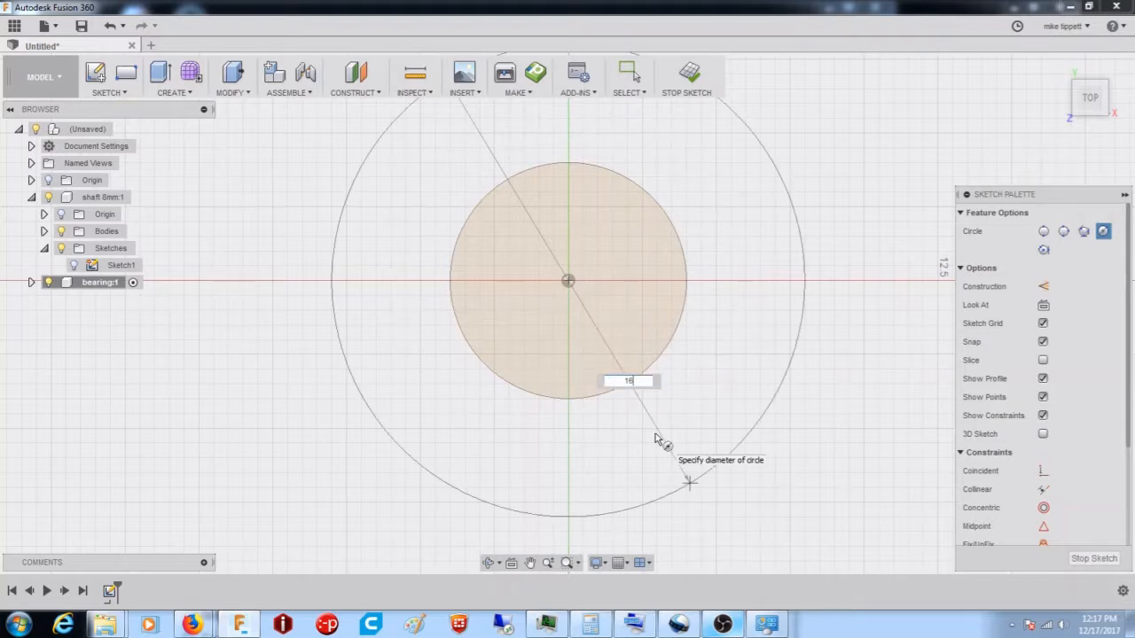
key(Tab)
key(Return)
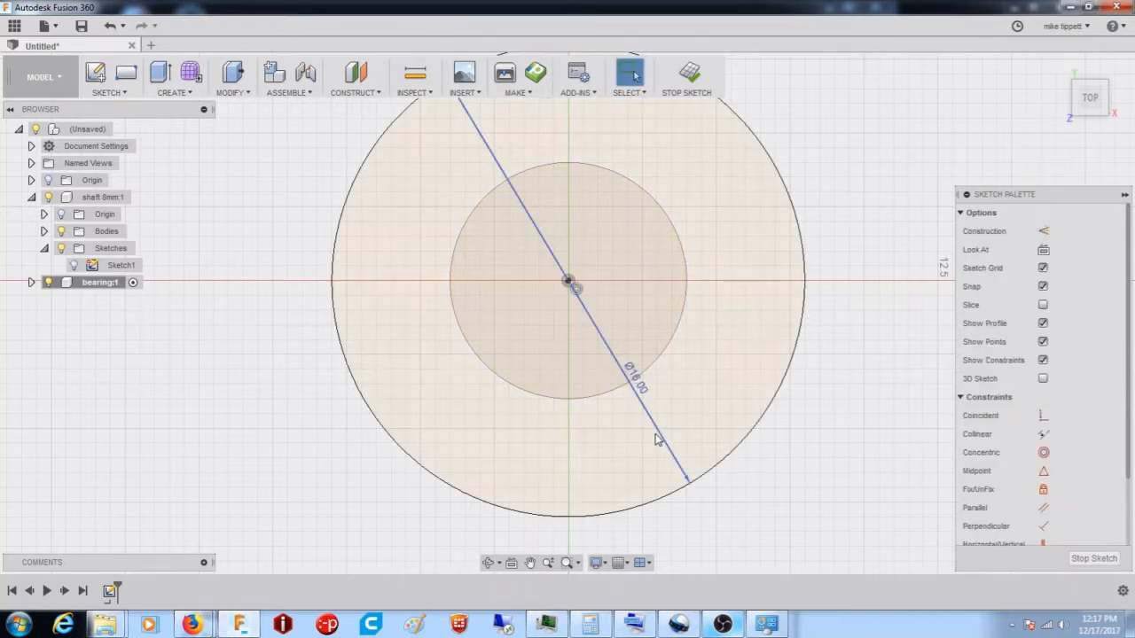
- Extrude the ring between the 16 mm circle and the shaft about 35 mm down along the shaft as a new body
shift+middle_drag(633, 457, 657, 404)
scroll(652, 438, down, 5)
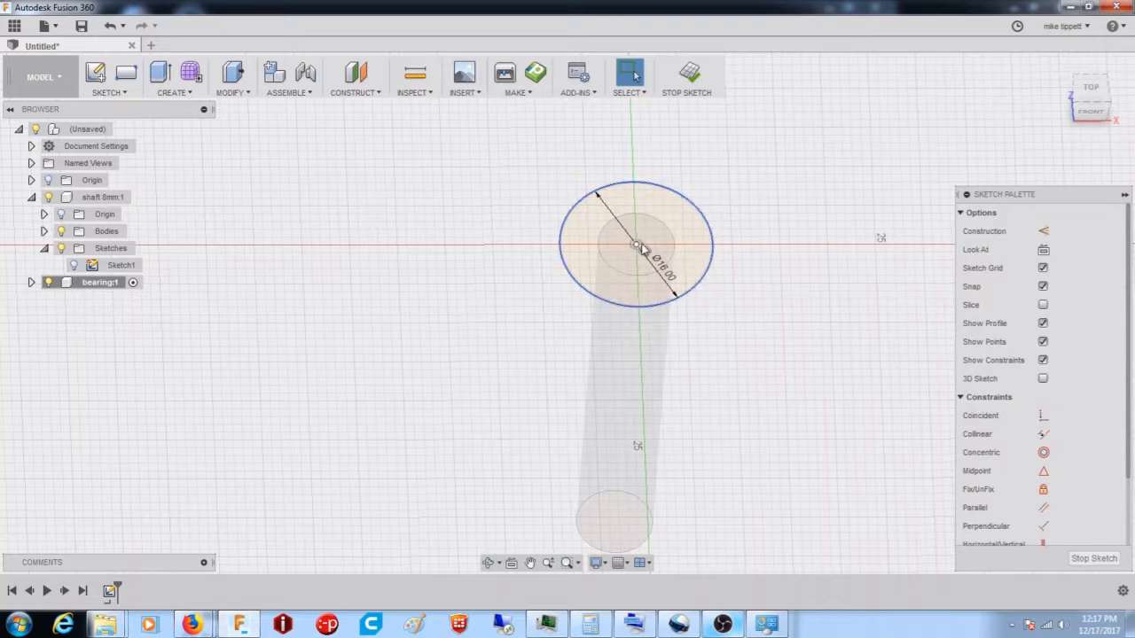
click(591, 274)
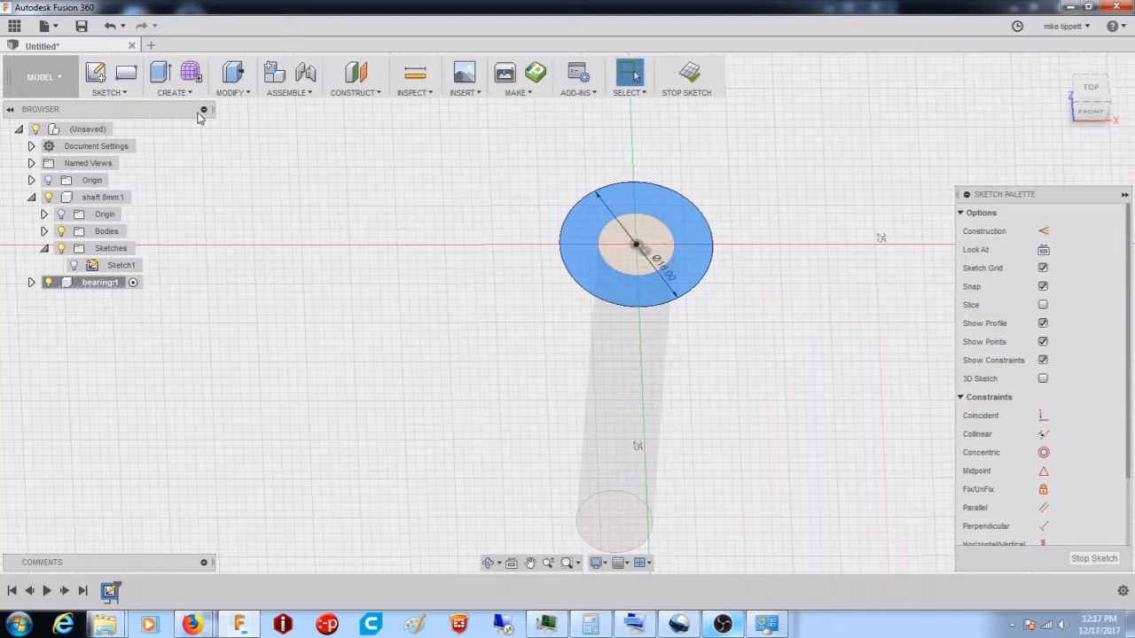
click(168, 92)
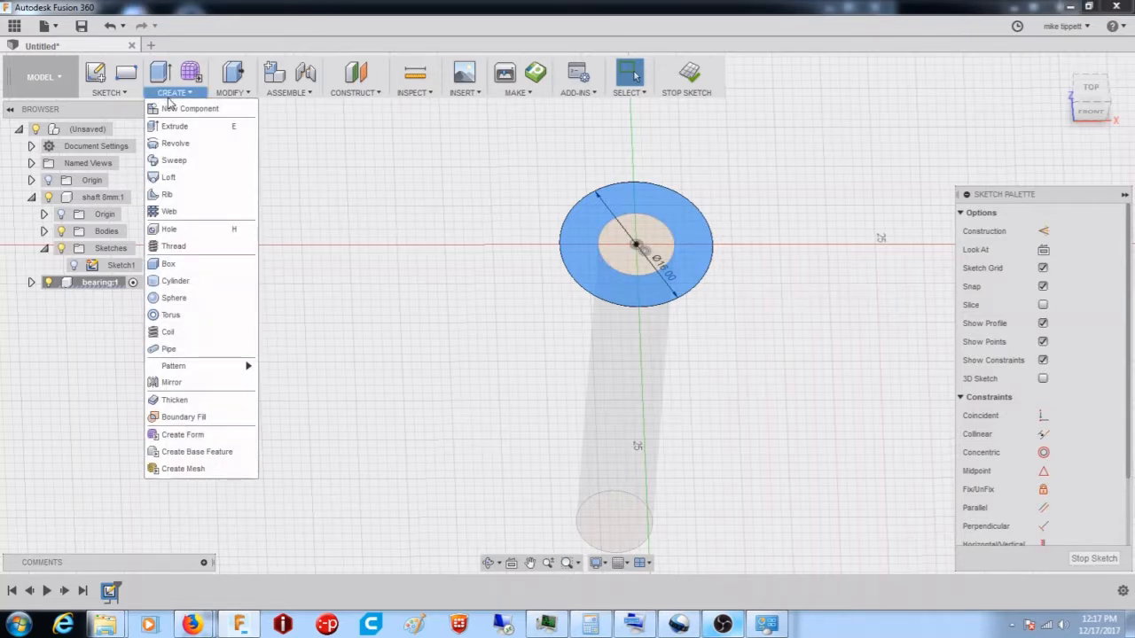
click(174, 126)
drag(598, 234, 588, 433)
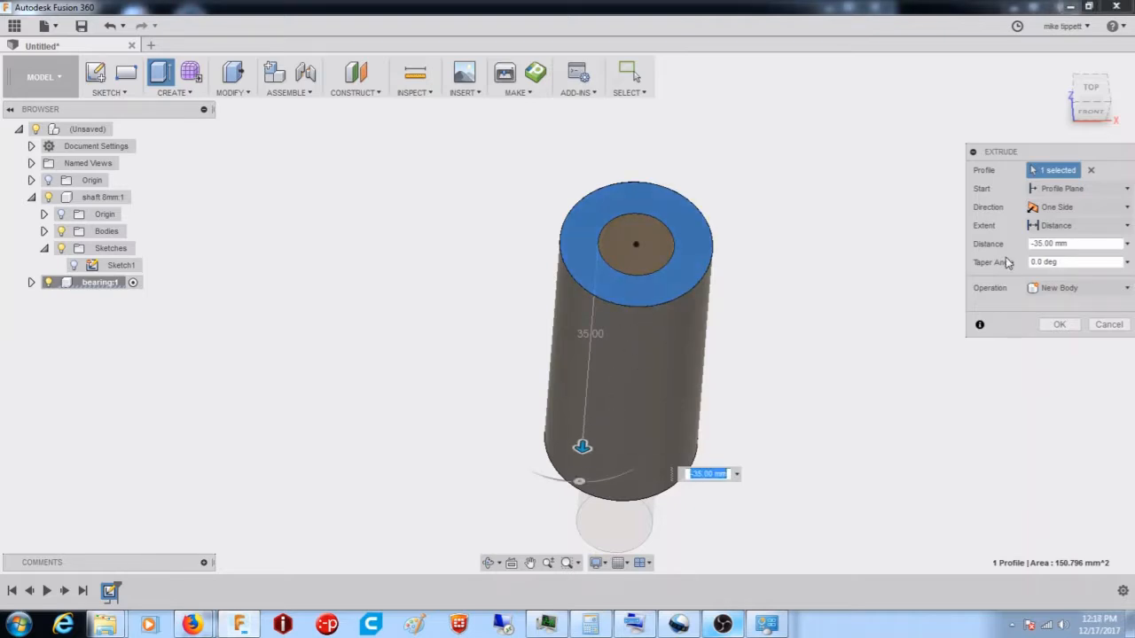
- Make the bearing extrusion two-sided with 45 mm on side 1 and about 9 mm on side 2, and complete it
click(1064, 209)
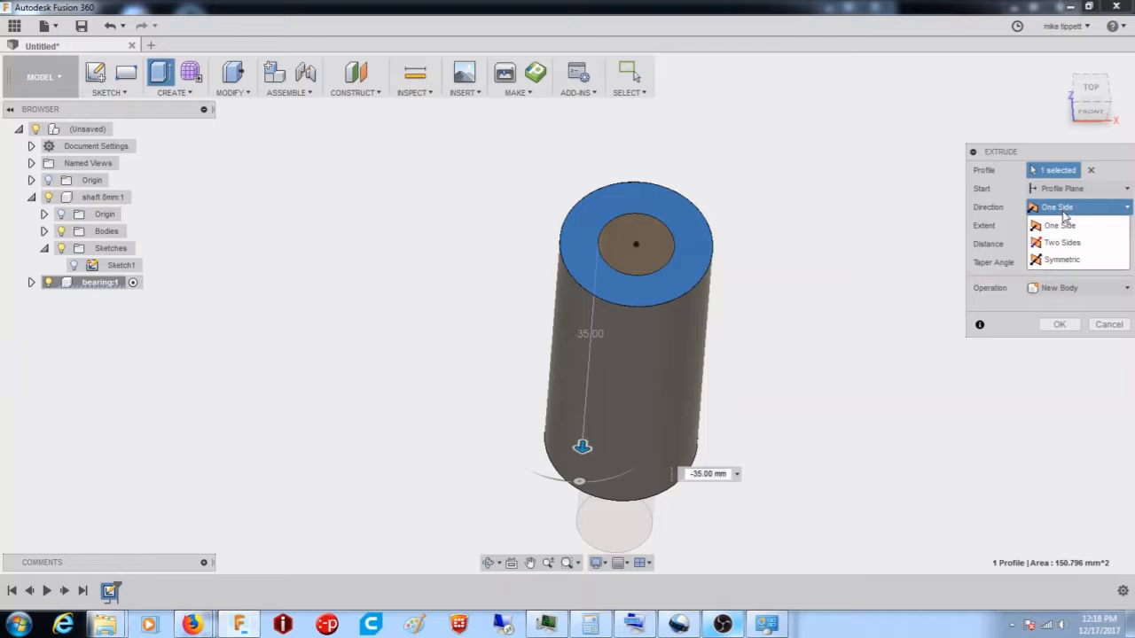
click(1066, 242)
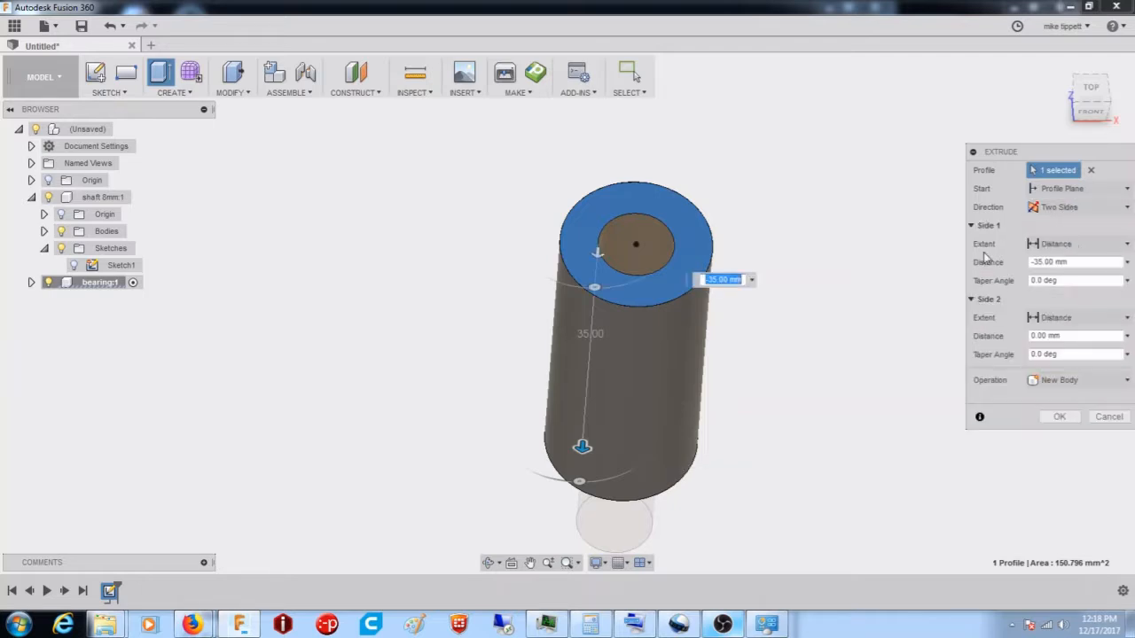
drag(596, 254, 594, 303)
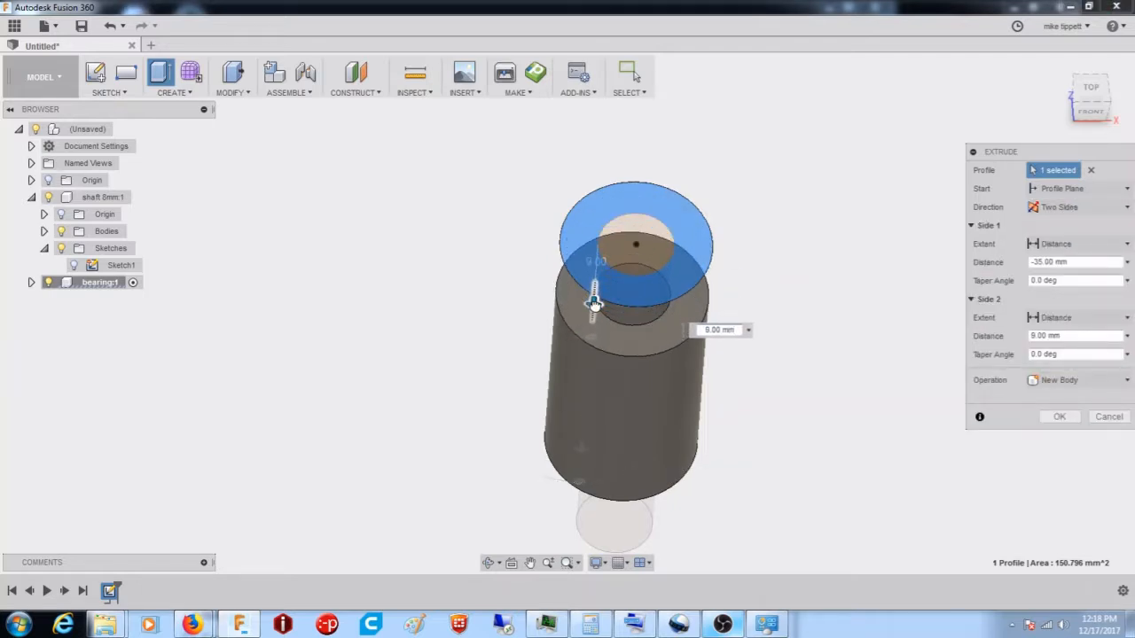
drag(586, 457, 582, 471)
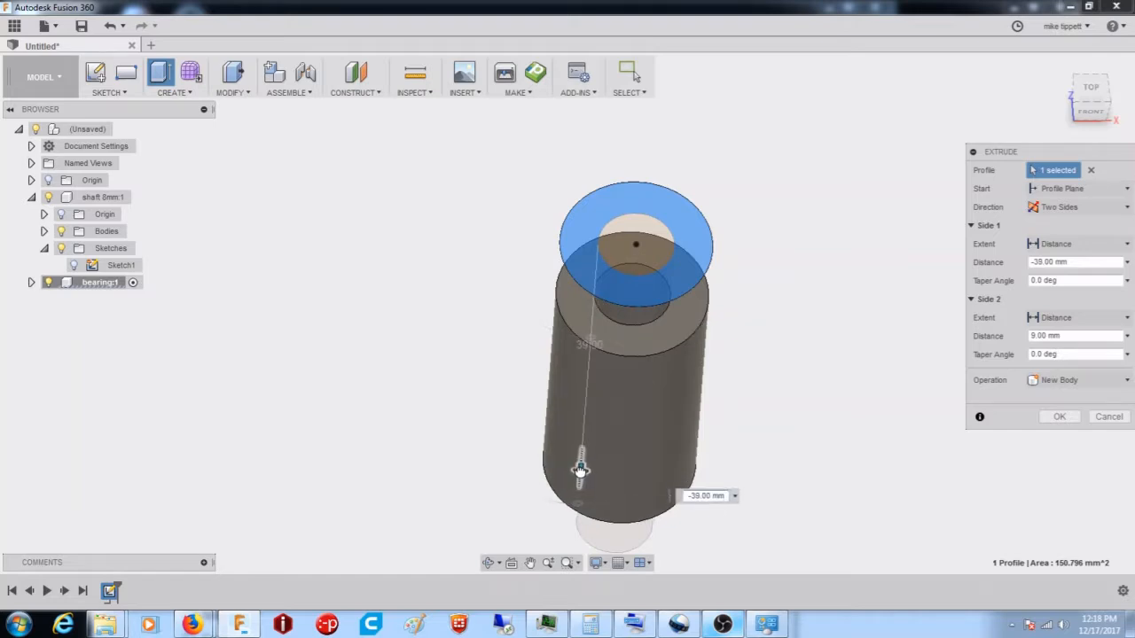
scroll(609, 442, down, 2)
shift+middle_drag(610, 442, 608, 398)
text(45)
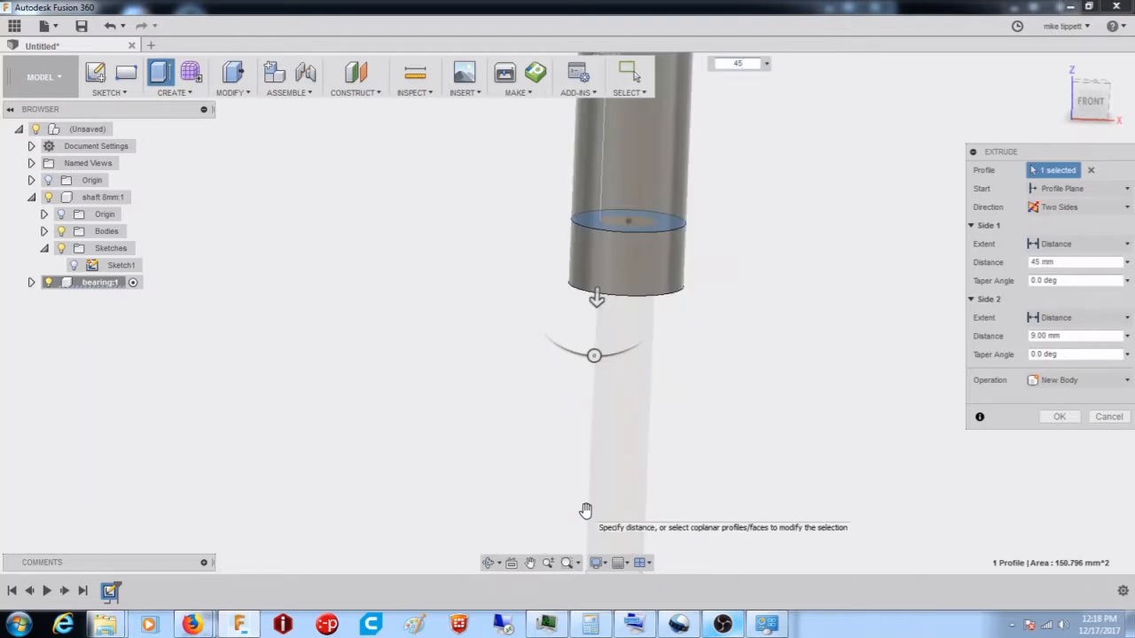
key(Return)
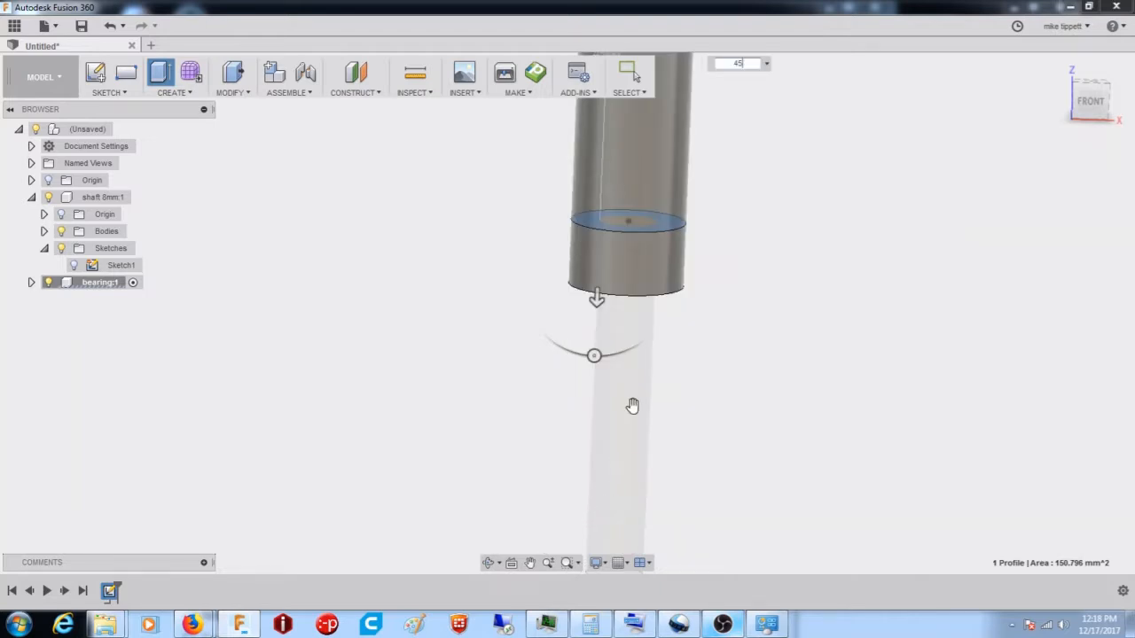
- Examine the bearing sleeve and the exposed shaft from several angles, ending in a straight left view with the bearing's outer face selected
shift+middle_drag(572, 282, 650, 276)
scroll(497, 263, down, 3)
shift+middle_drag(497, 263, 520, 248)
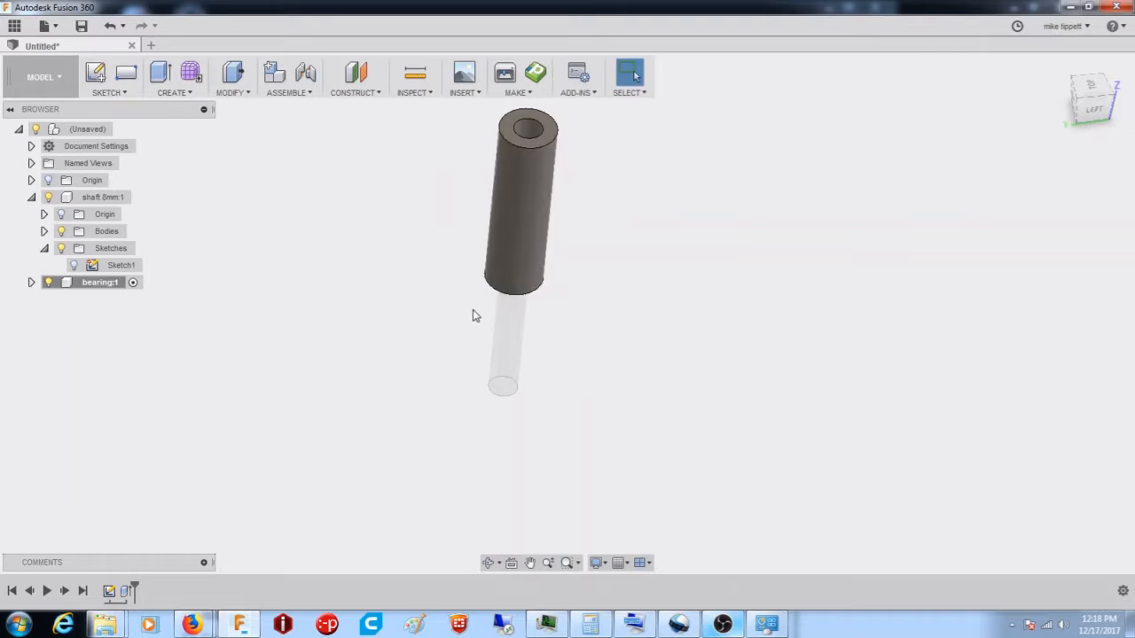
scroll(470, 315, down, 1)
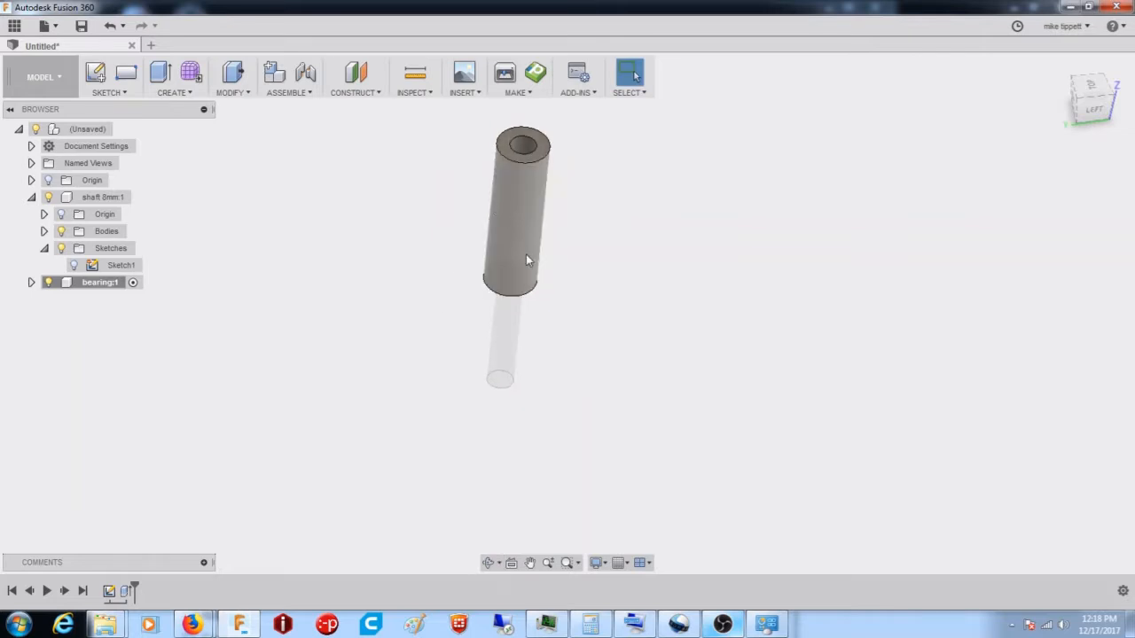
click(508, 336)
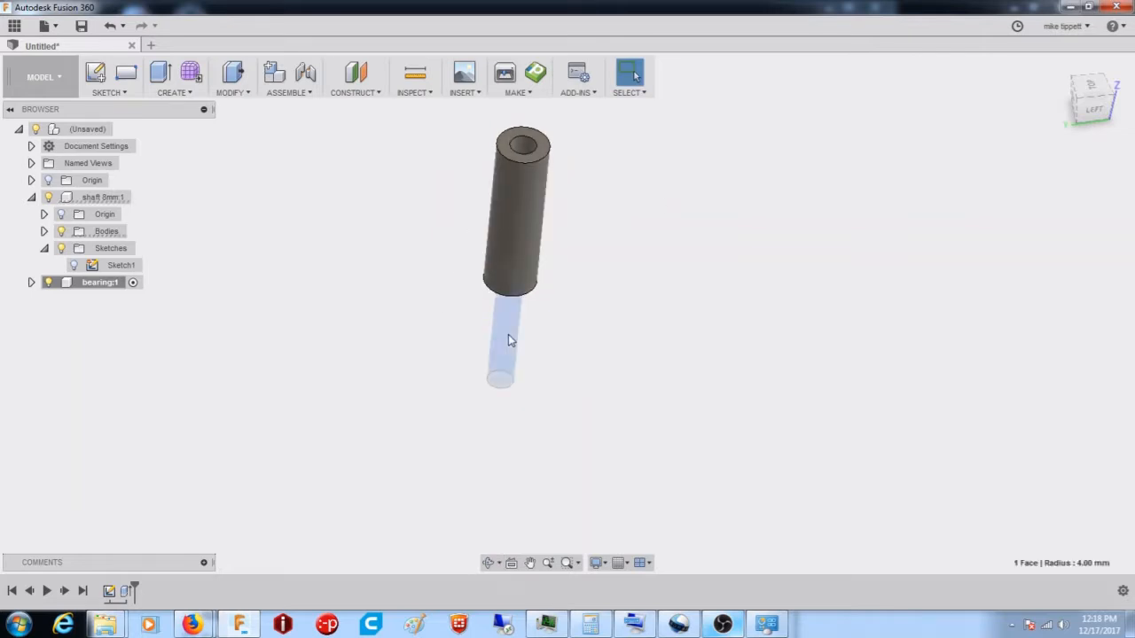
click(513, 219)
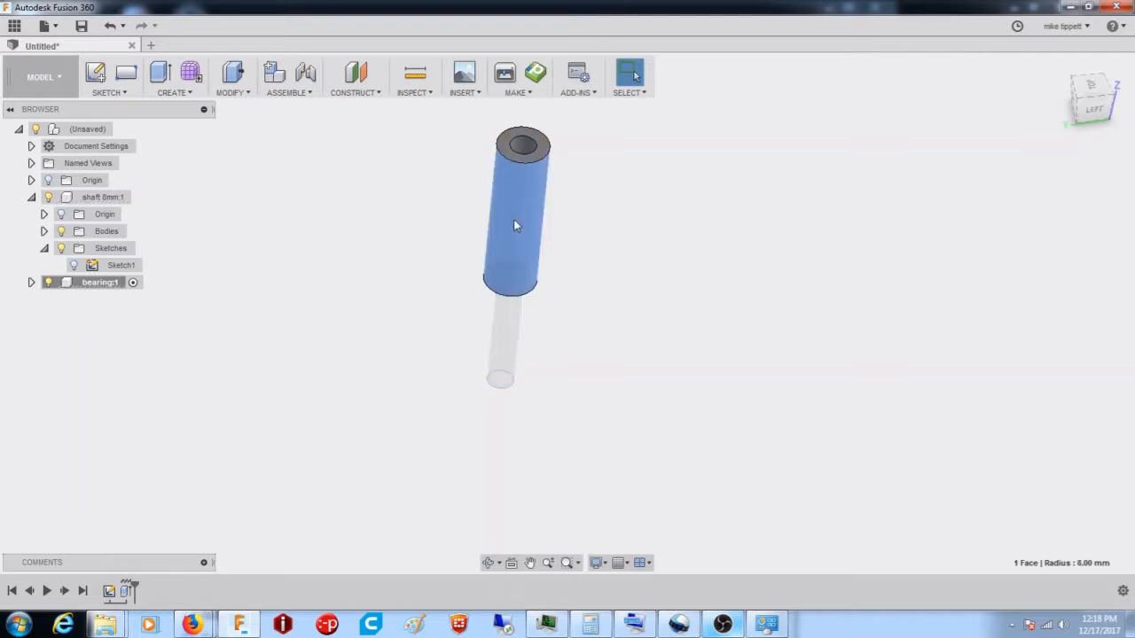
scroll(564, 231, down, 2)
shift+middle_drag(554, 248, 555, 194)
click(1090, 97)
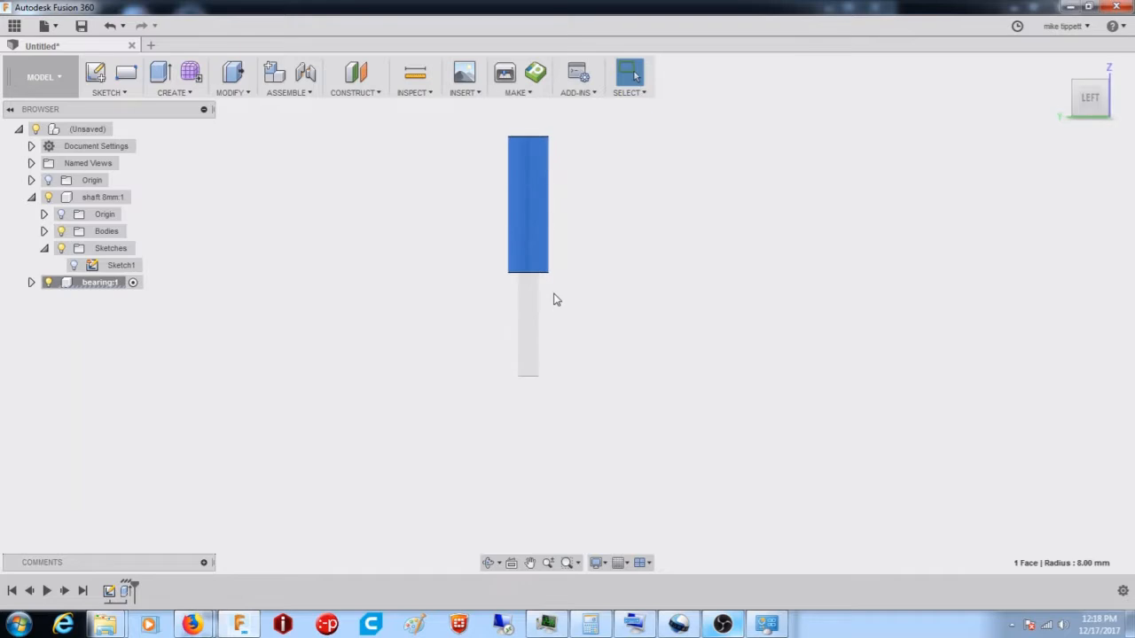
- Start a Move/Copy on the bearing, set the object type to Bodies and select the bearing body
right_click(533, 199)
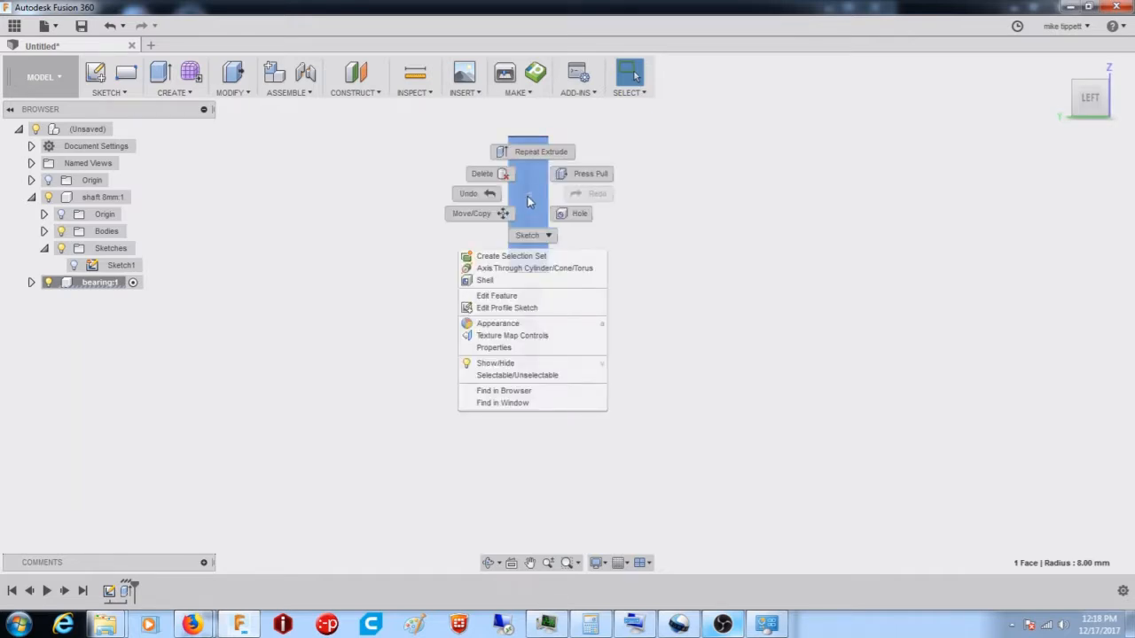
click(476, 216)
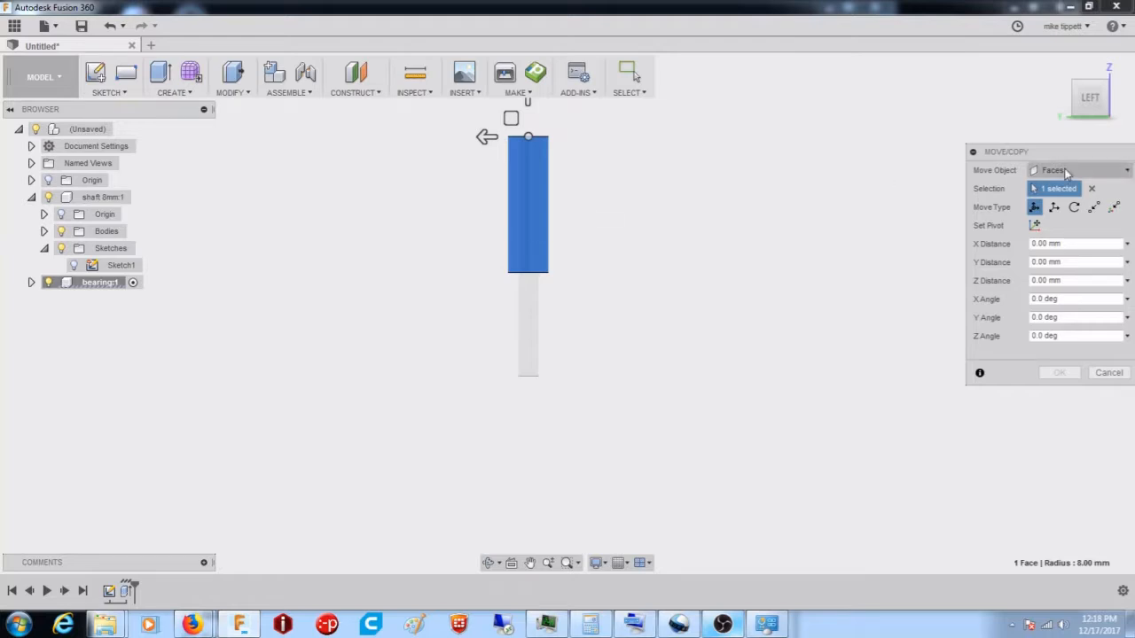
shift+middle_drag(636, 162, 589, 213)
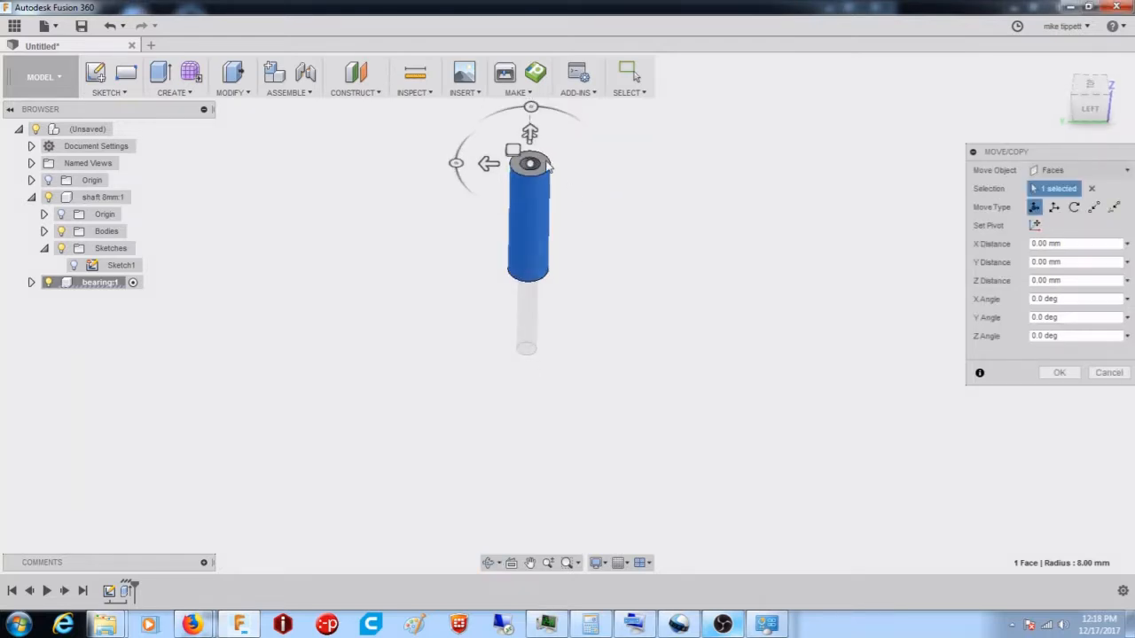
click(540, 200)
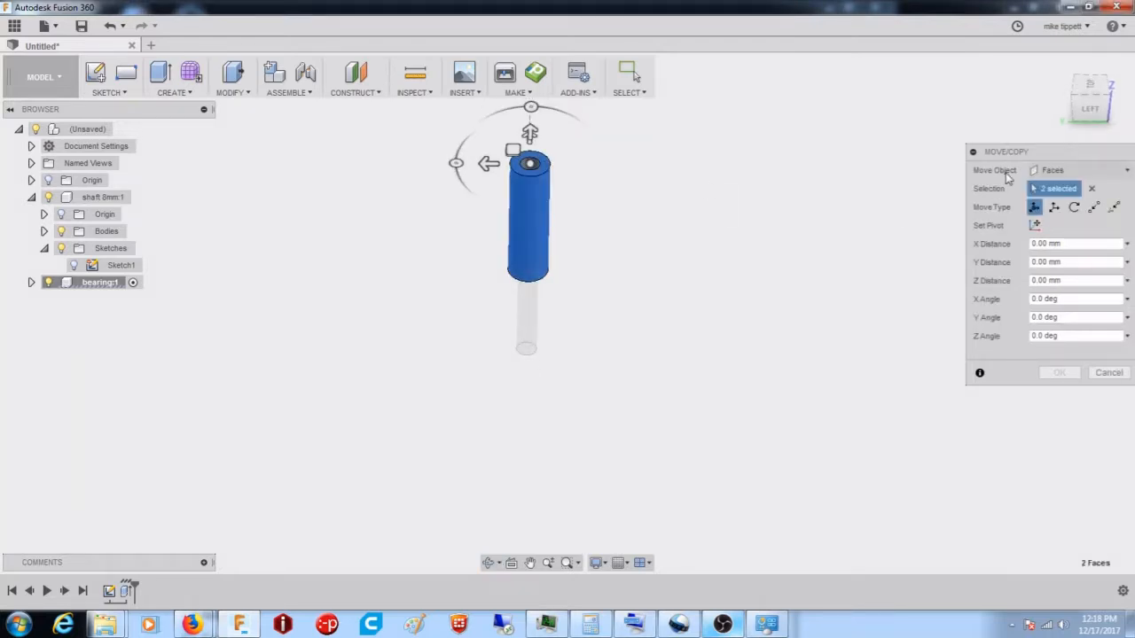
click(1057, 170)
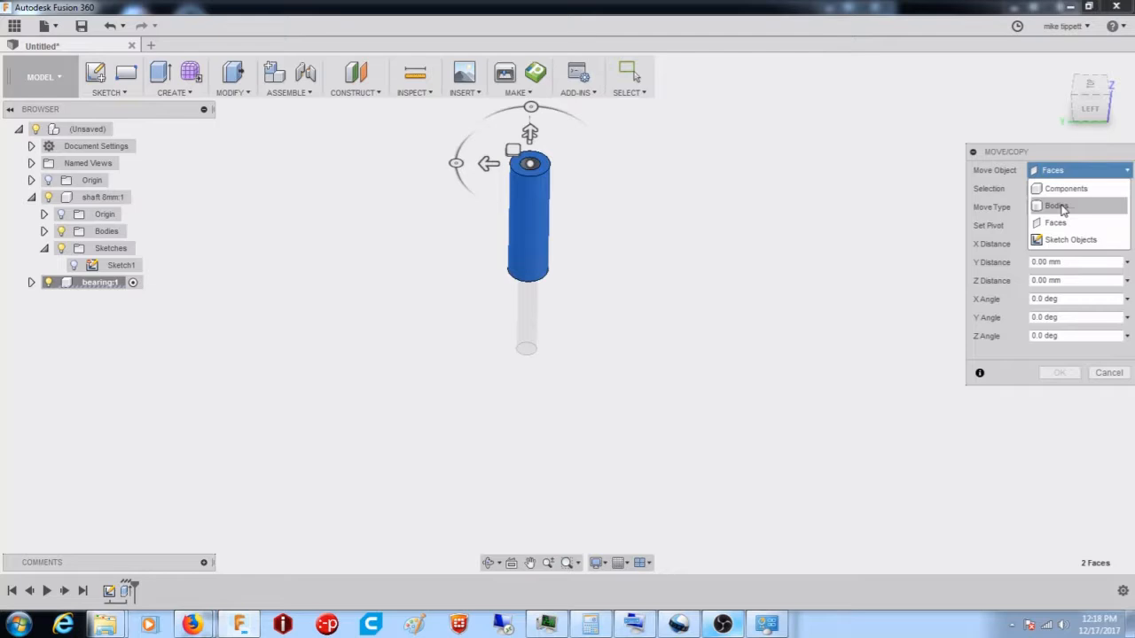
click(1064, 206)
click(539, 237)
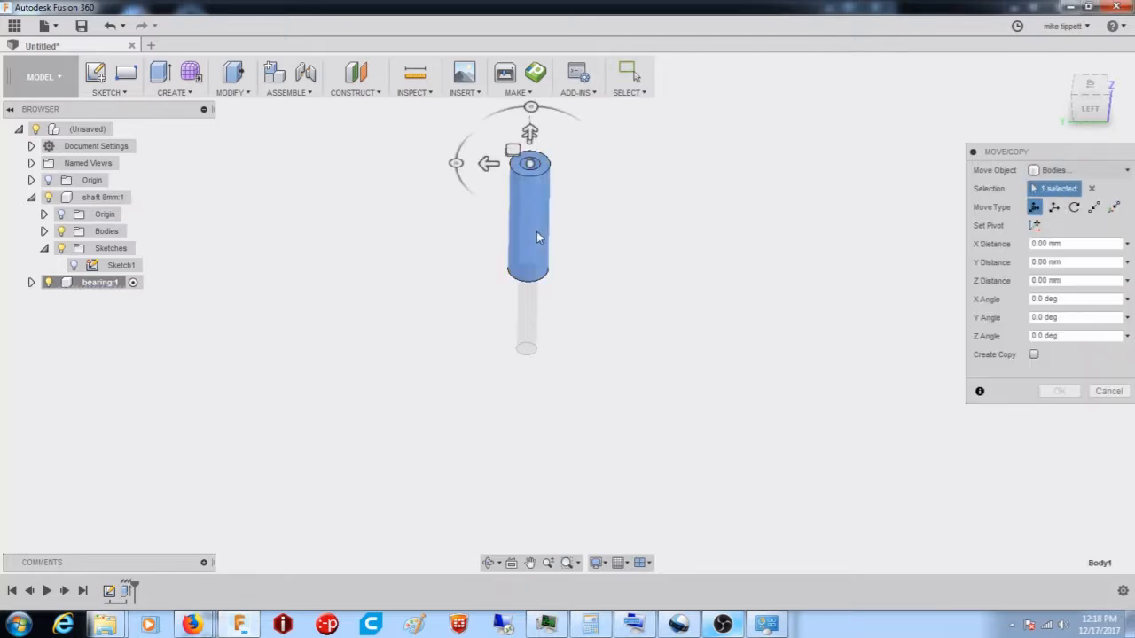
- Try tilting the bearing body about 10 degrees around X in the left view and reset the angle to 0
click(1089, 108)
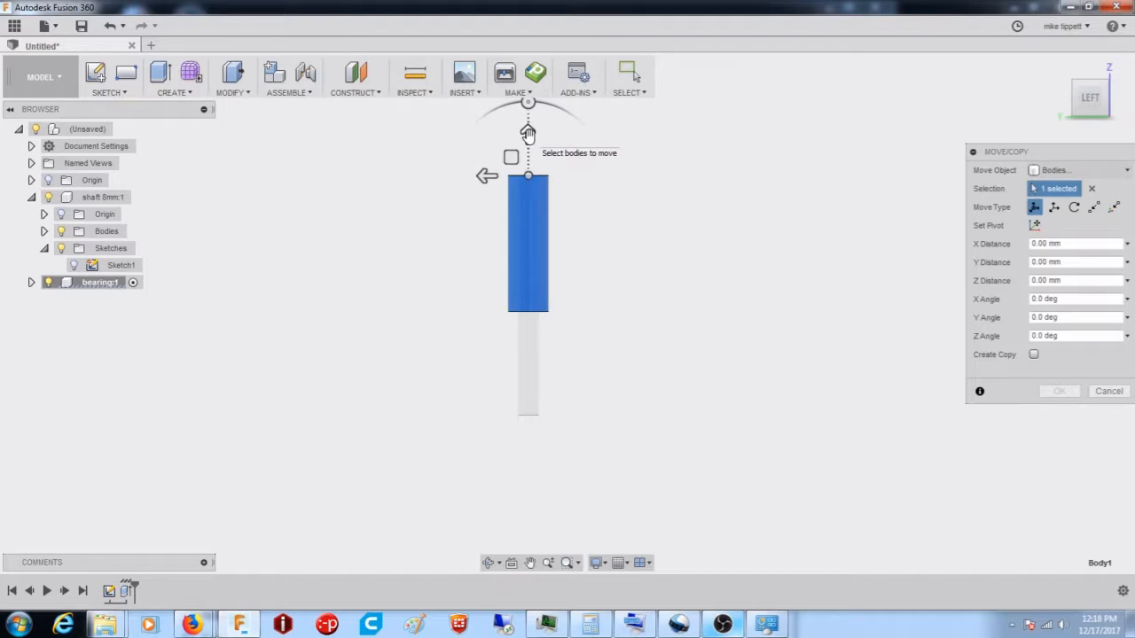
mouse_move(528, 103)
mouse_down()
mouse_move(463, 137)
mouse_move(540, 104)
mouse_up()
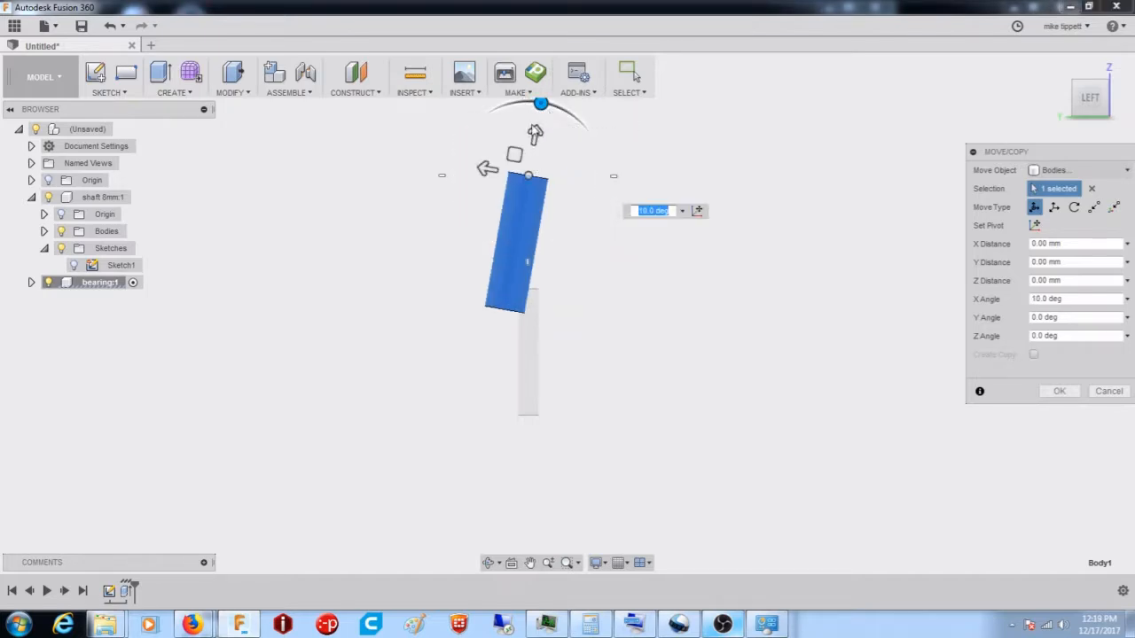
text(0)
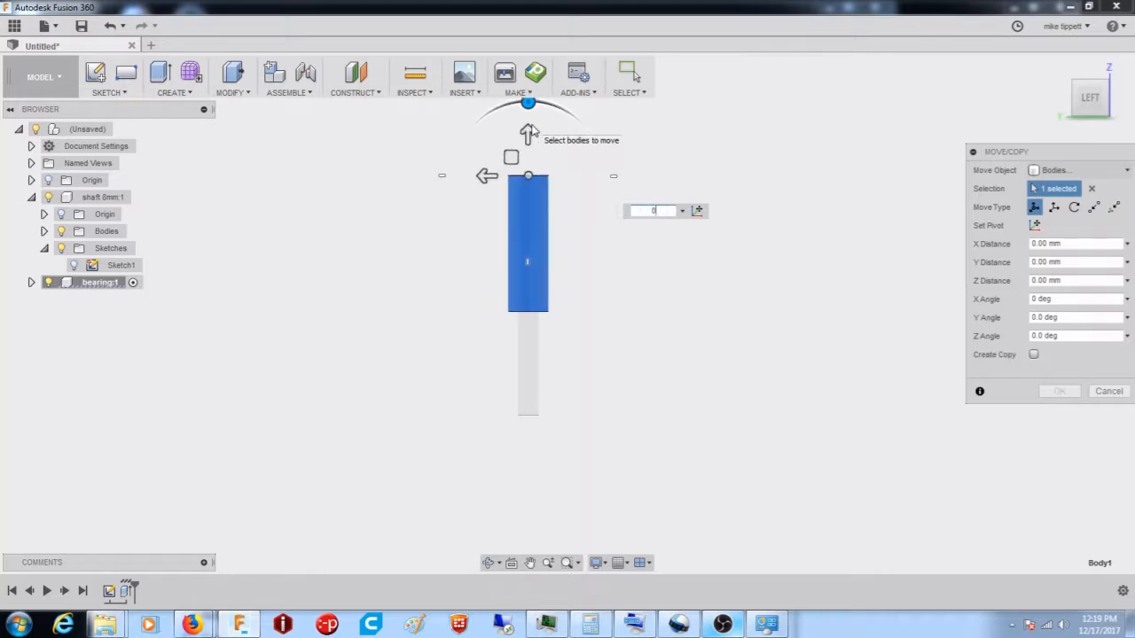
- Move the bearing body -30 mm along Z so it slides down the shaft, and confirm the move
drag(530, 132, 528, 207)
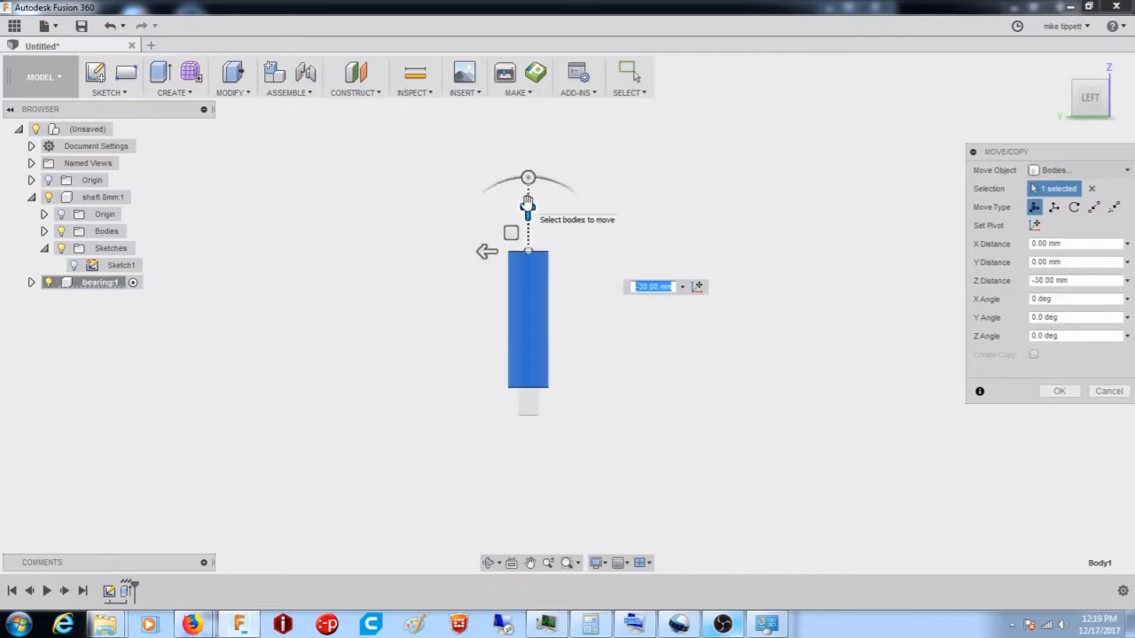
click(1060, 391)
shift+middle_drag(603, 322, 611, 409)
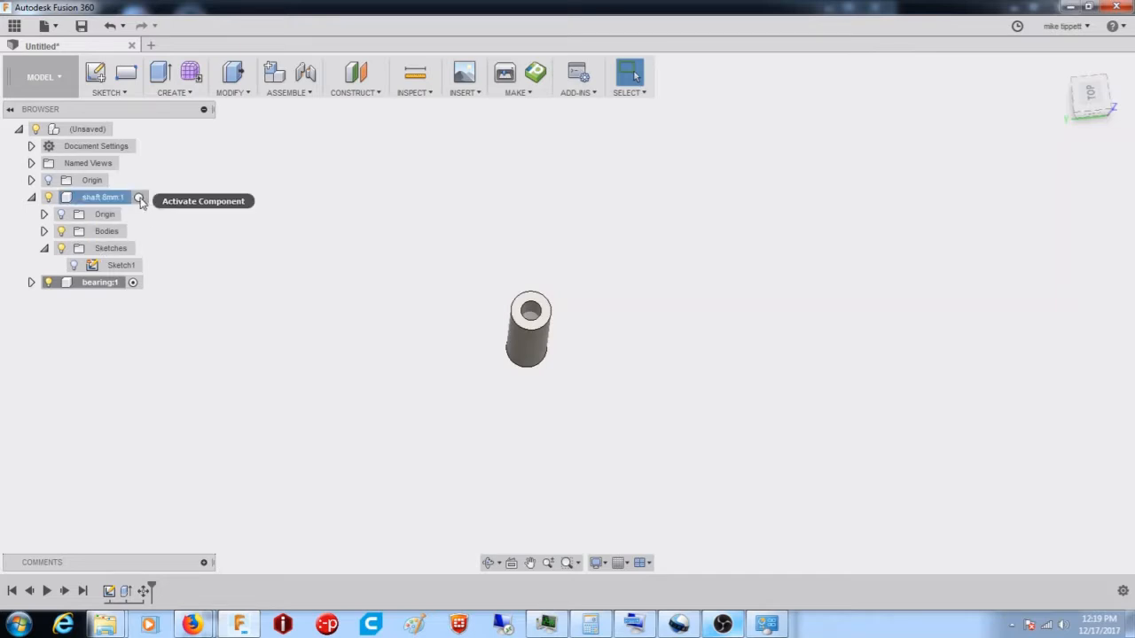
- Activate the shaft component and extrude its top end face about 42 mm upward through the bearing with the Join operation
click(141, 198)
shift+middle_drag(471, 337, 530, 336)
scroll(530, 333, up, 6)
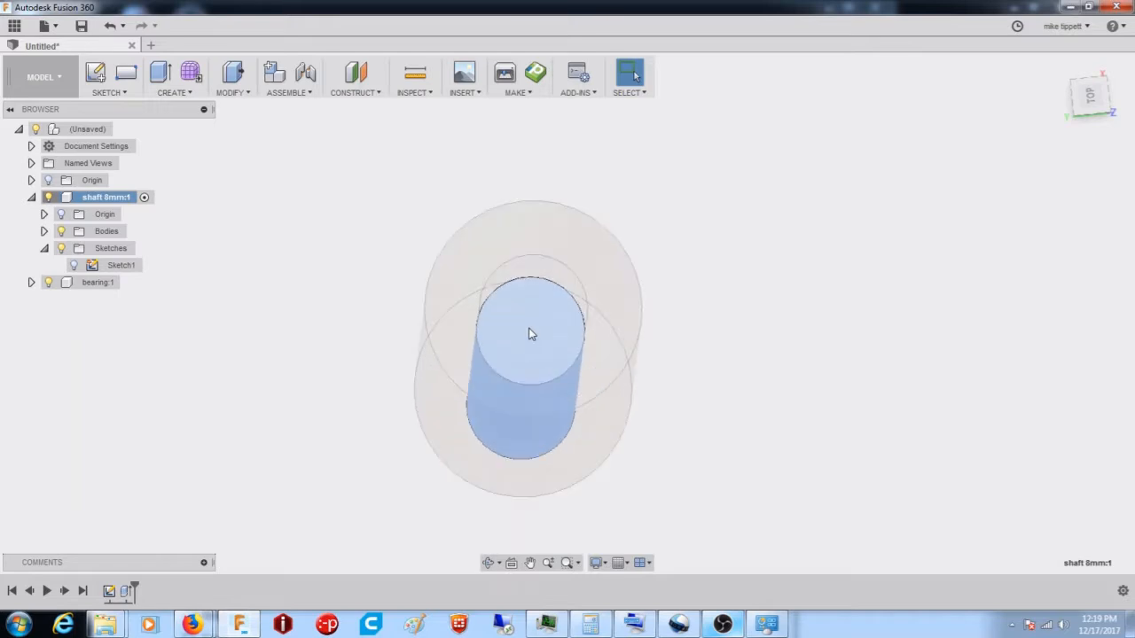
click(531, 331)
mouse_move(531, 330)
shift+middle_down()
mouse_move(535, 342)
mouse_move(542, 328)
shift+middle_up()
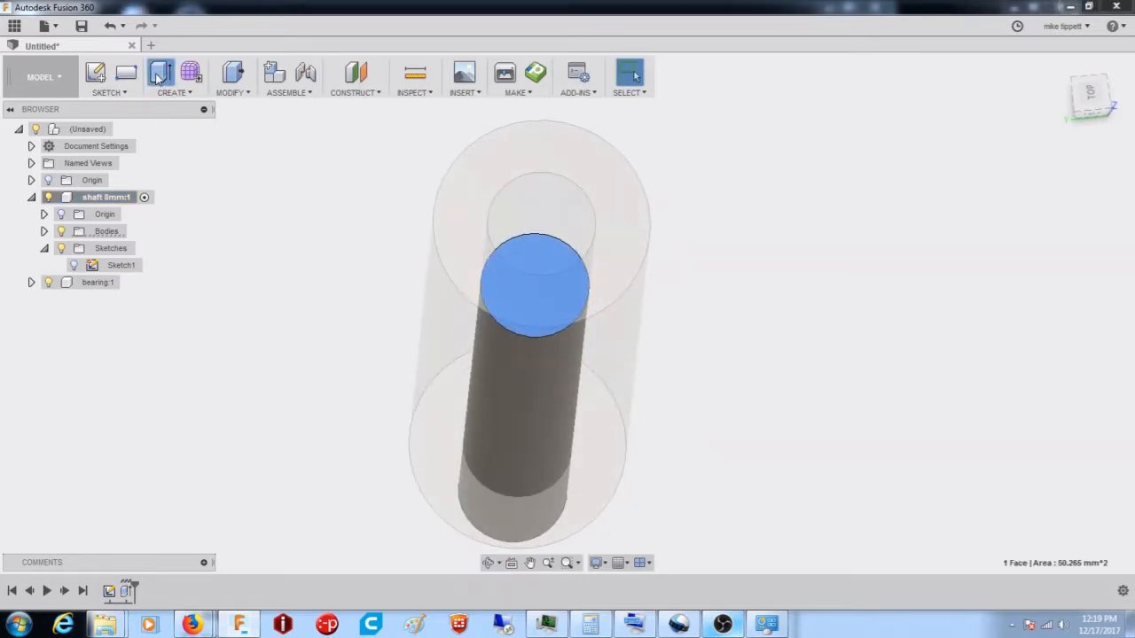
click(159, 76)
drag(535, 273, 551, 102)
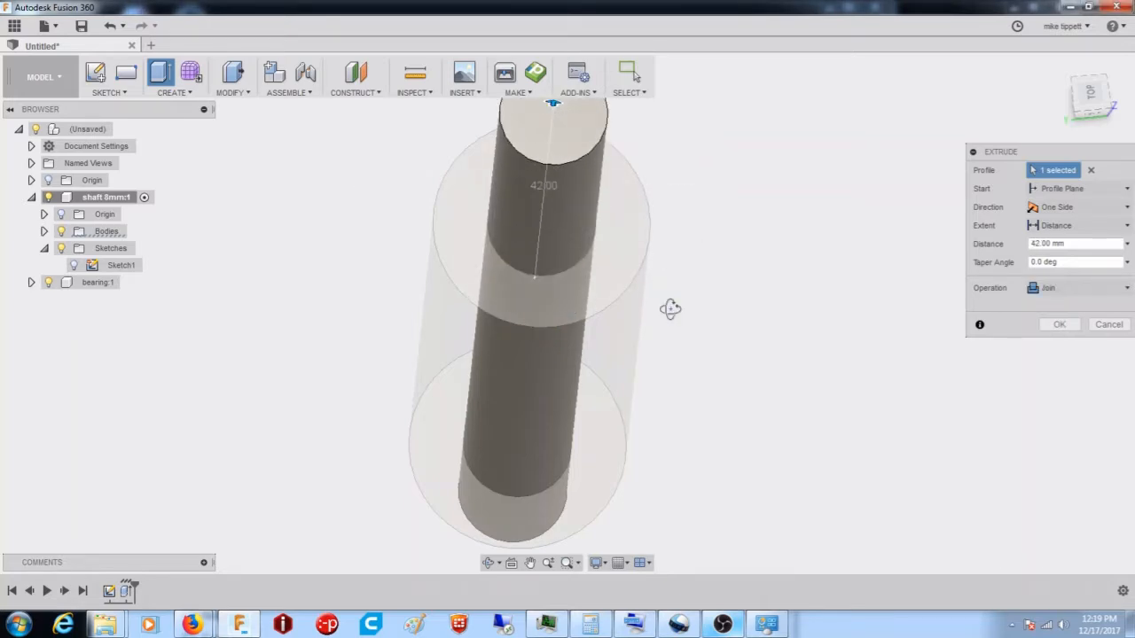
shift+middle_drag(670, 310, 678, 289)
shift+middle_drag(915, 177, 967, 126)
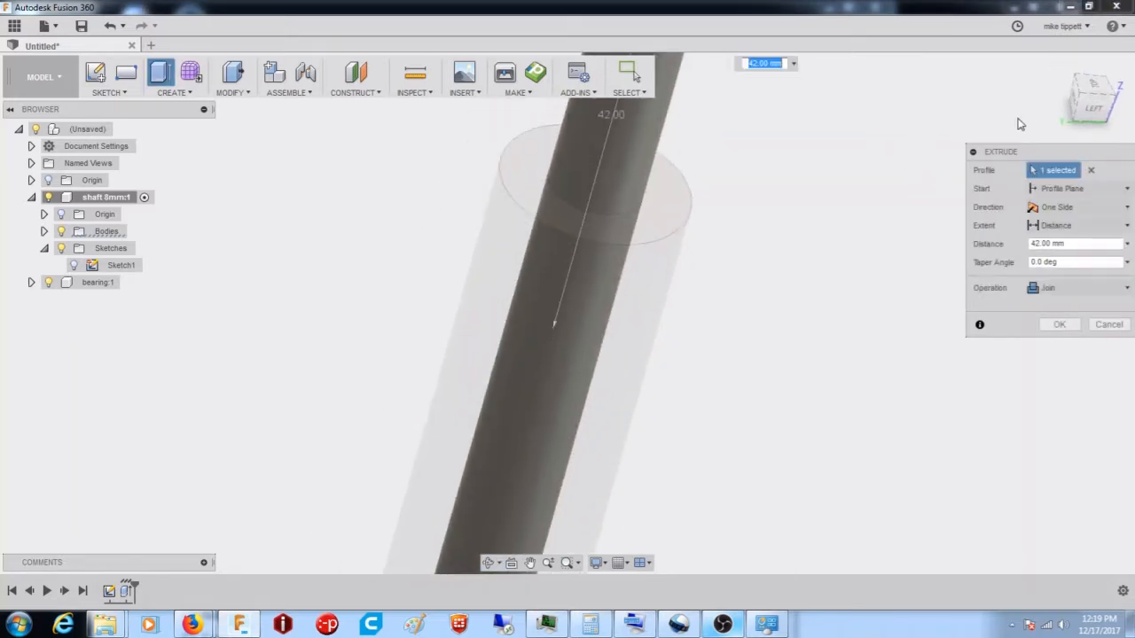
click(1092, 107)
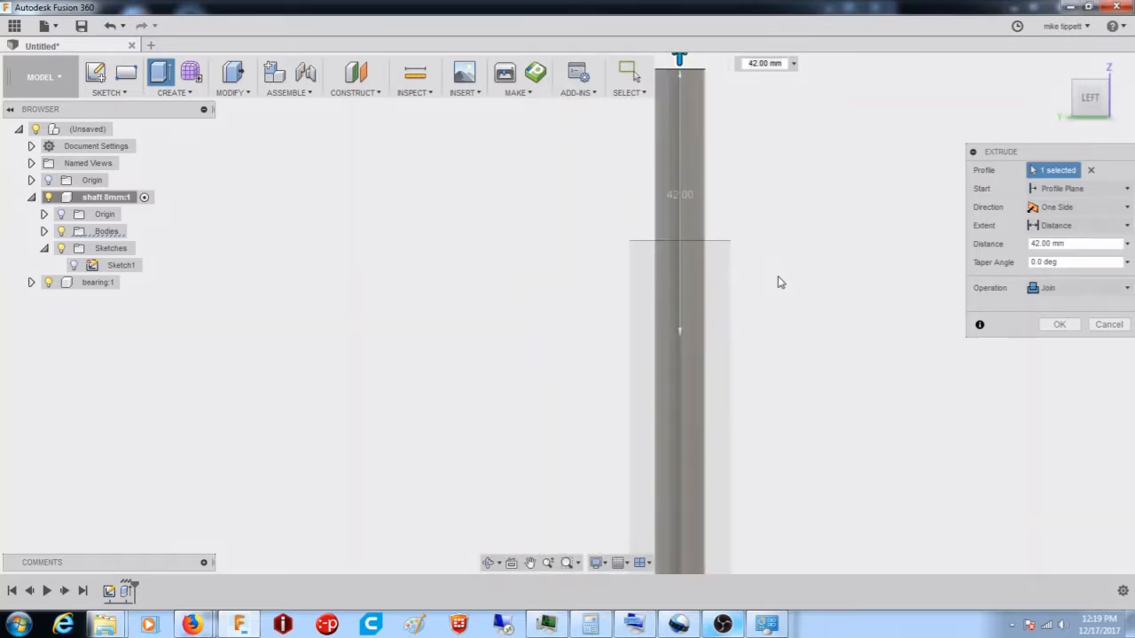
scroll(780, 282, down, 4)
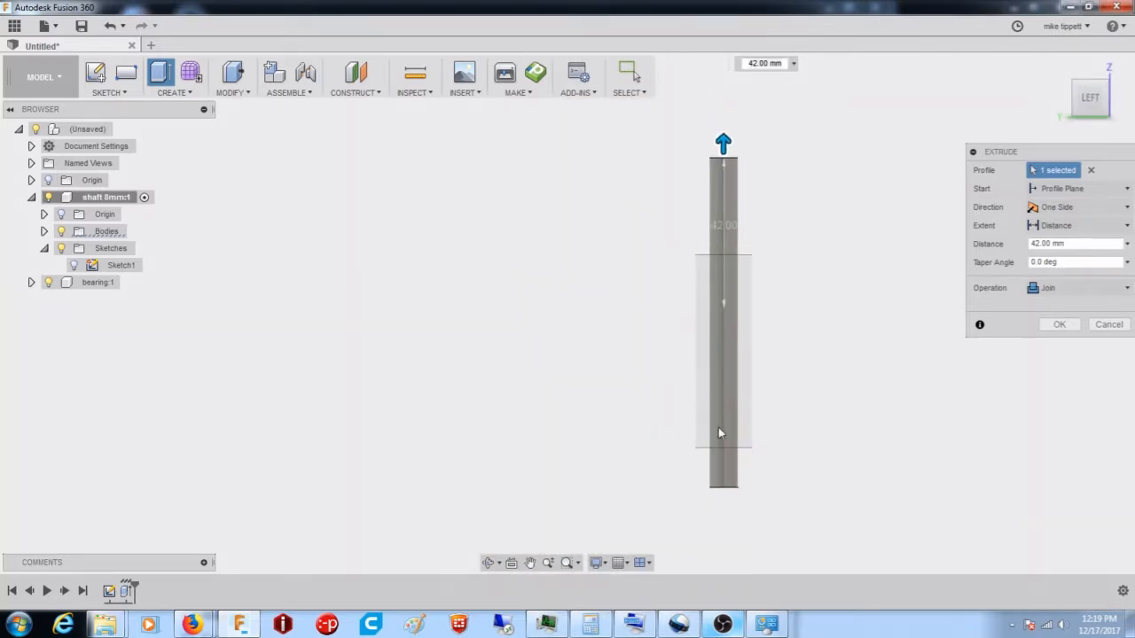
- Try the Cut and New Body operations for the 42 mm shaft extrusion
click(1057, 290)
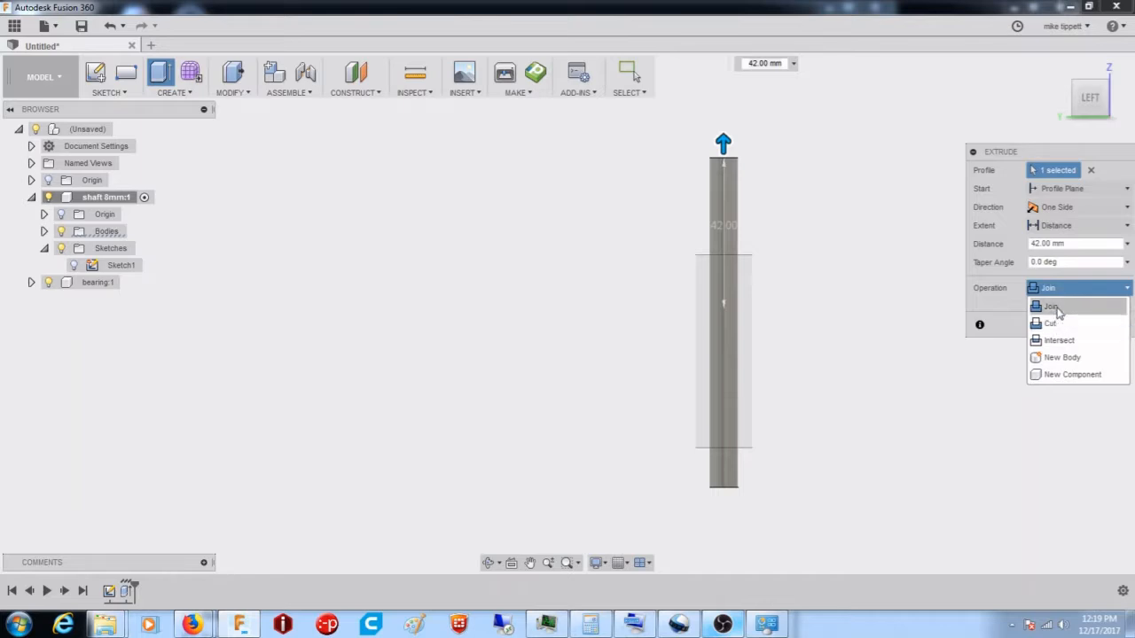
click(1056, 306)
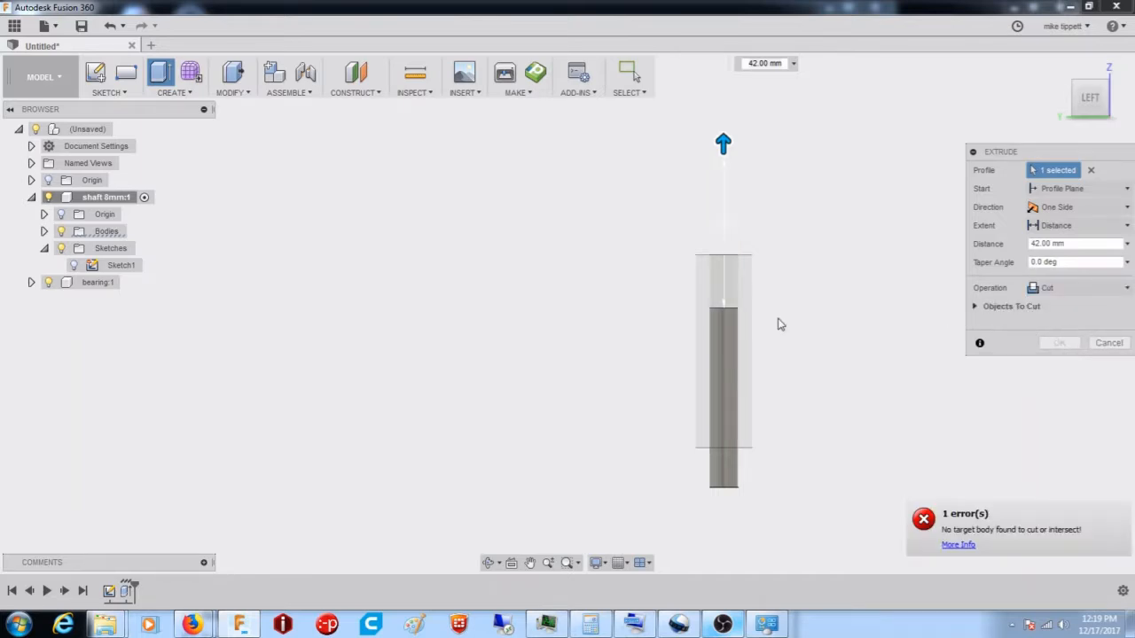
click(1033, 289)
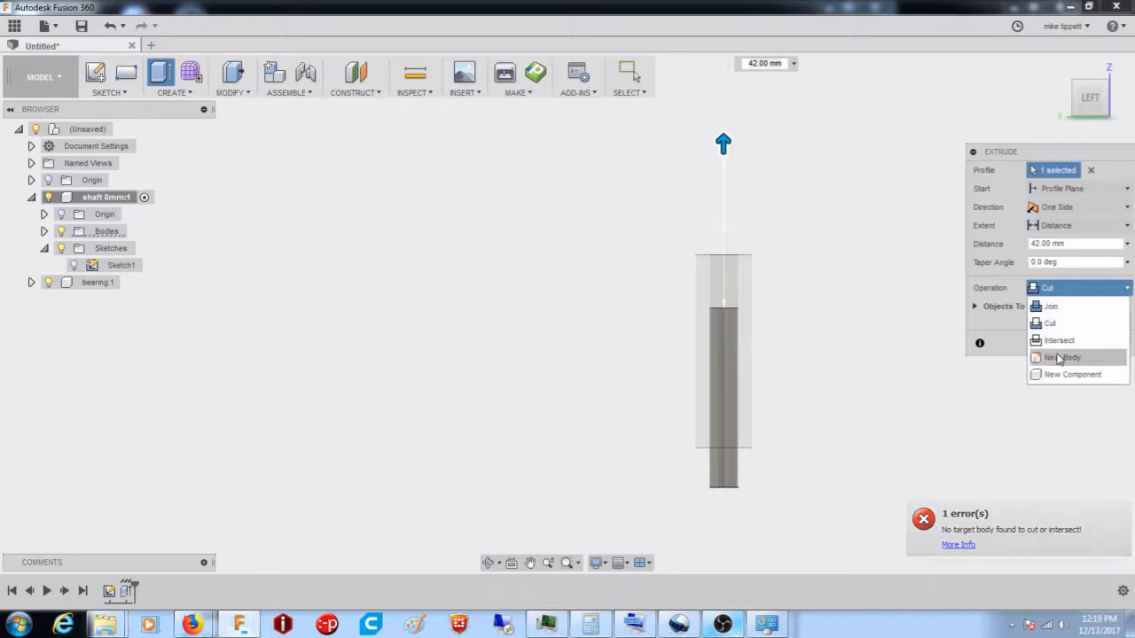
click(1051, 305)
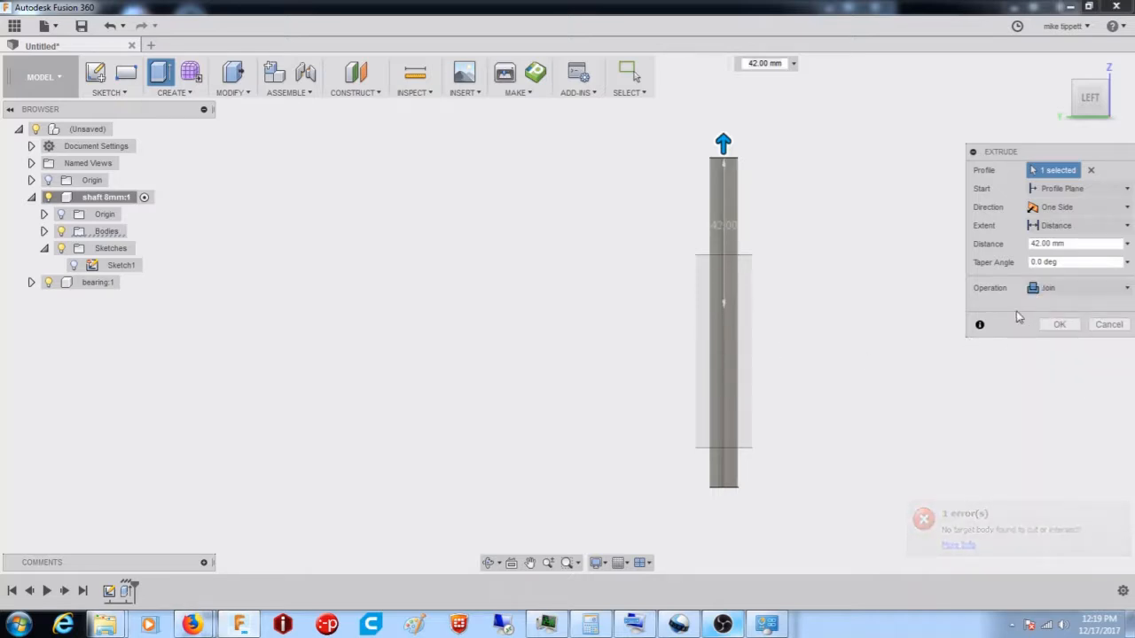
click(1064, 288)
click(1057, 359)
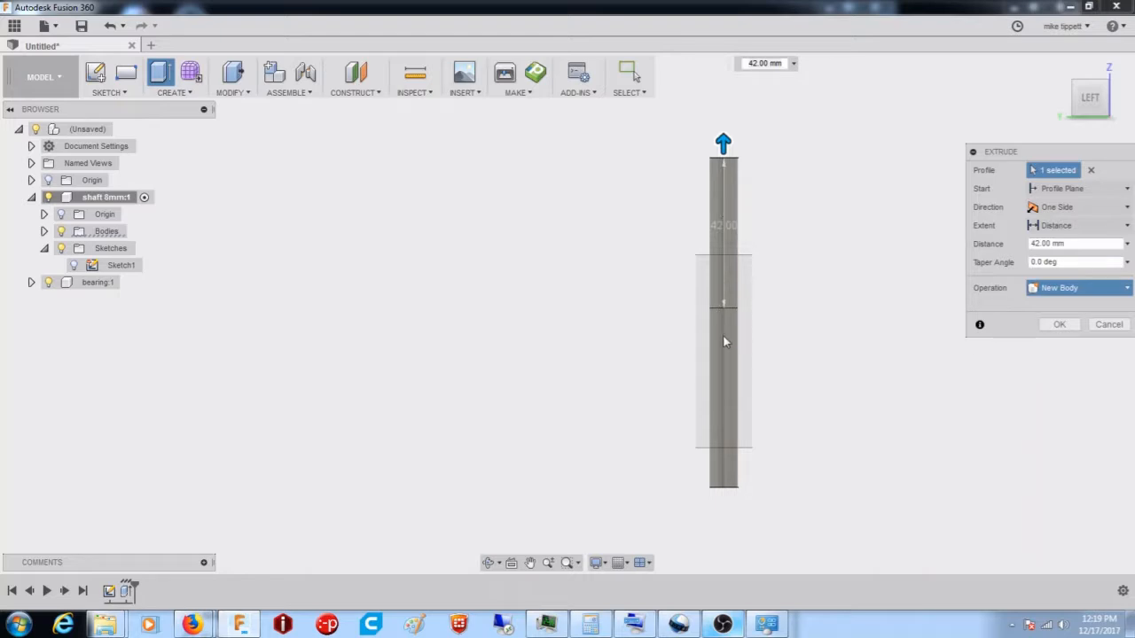
- Set the shaft extrusion's operation to Join and confirm the 42 mm extension
click(1075, 296)
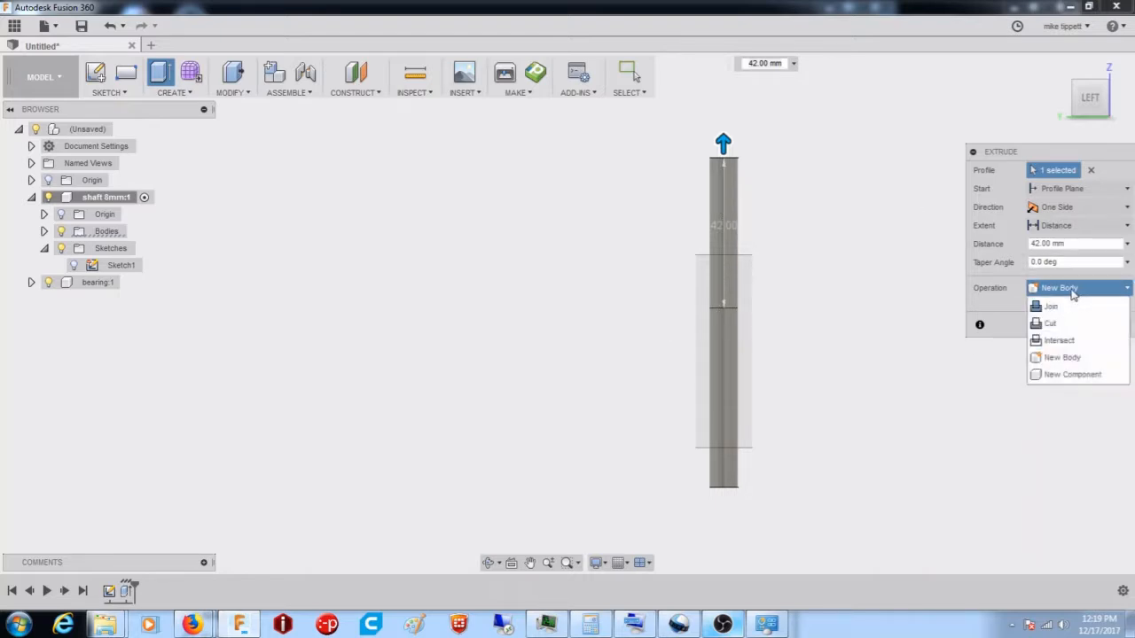
click(1057, 311)
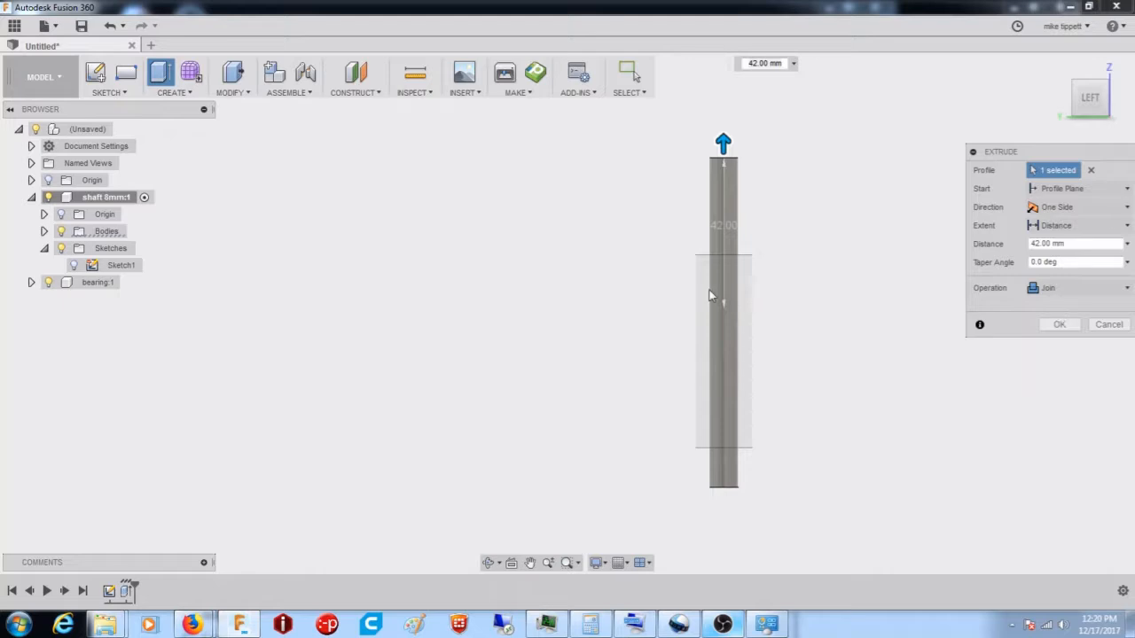
click(1051, 327)
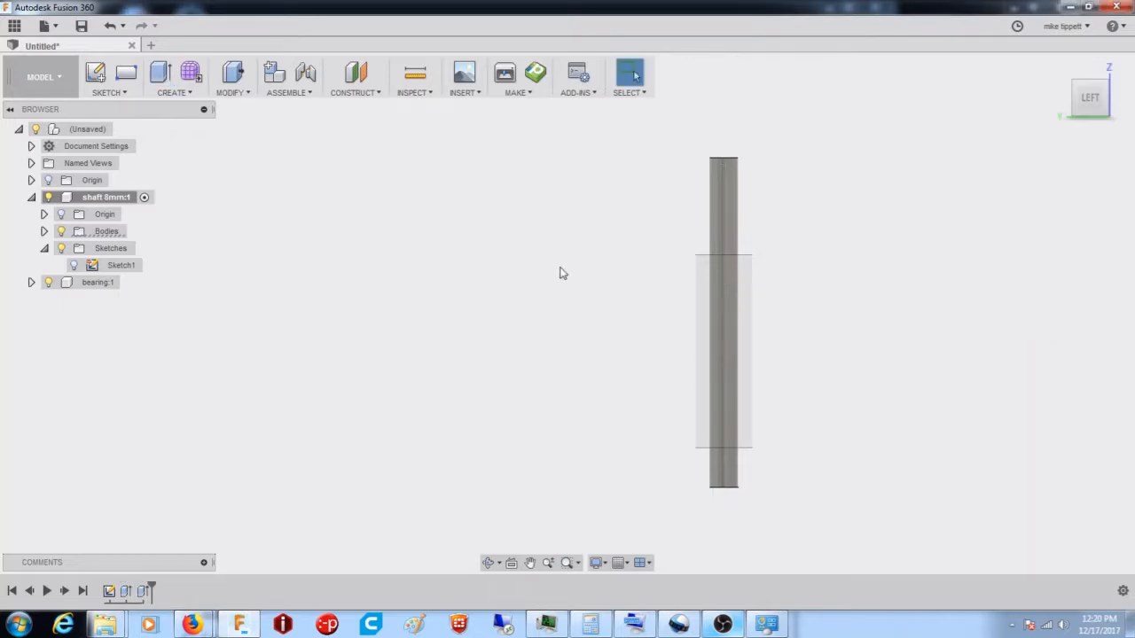
- Activate the bearing component and examine it around the lengthened shaft in the left view
mouse_move(757, 252)
shift+middle_down()
mouse_move(754, 224)
mouse_move(752, 322)
mouse_move(746, 258)
shift+middle_up()
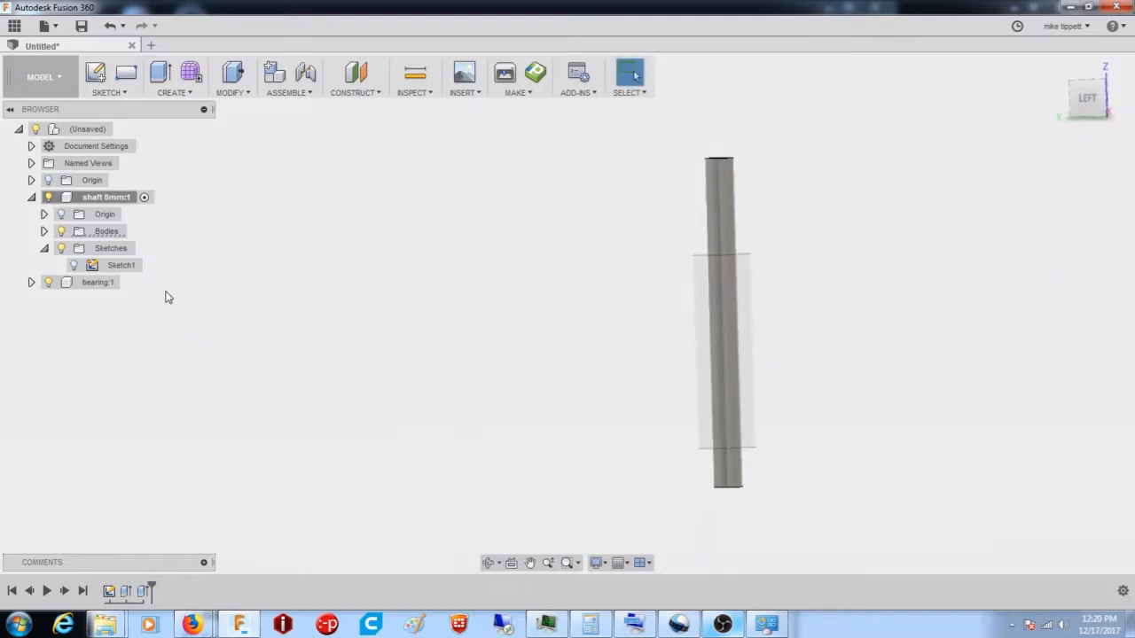
click(128, 282)
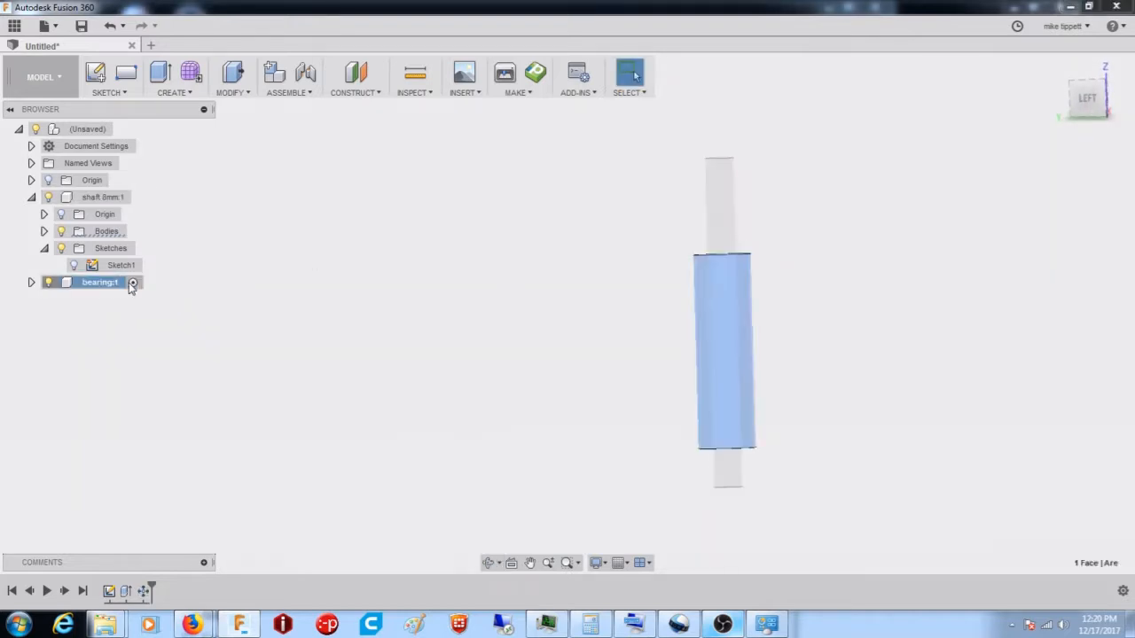
mouse_move(654, 337)
shift+middle_down()
mouse_move(654, 352)
mouse_move(654, 320)
shift+middle_up()
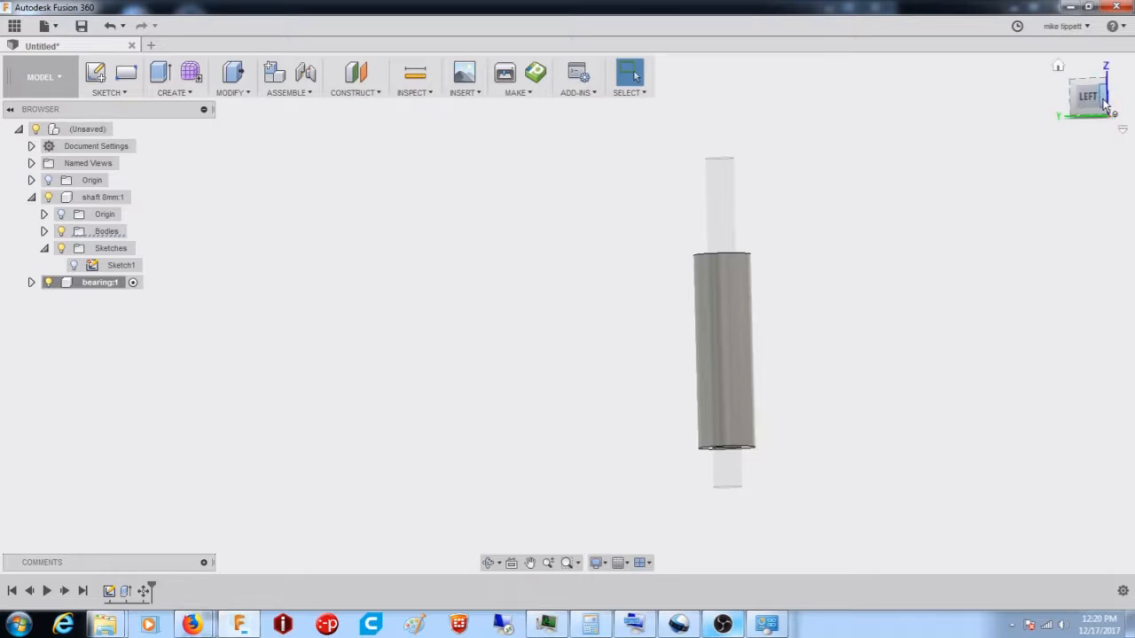
click(1094, 101)
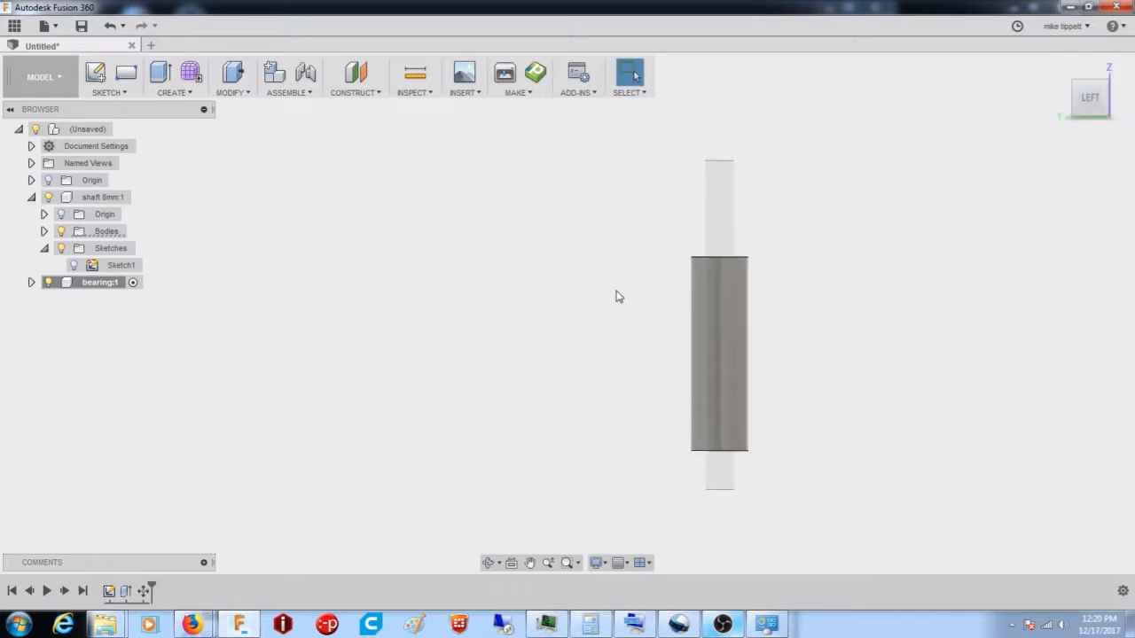
shift+middle_drag(618, 295, 618, 321)
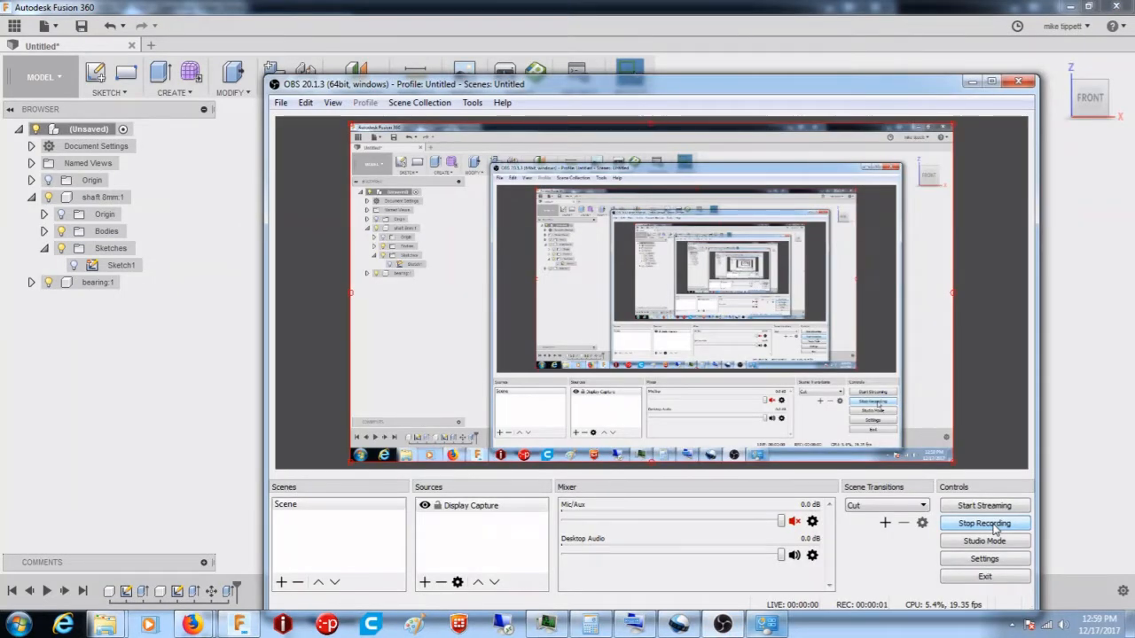
- Create a new component under the top-level assembly and rename it profile
click(174, 456)
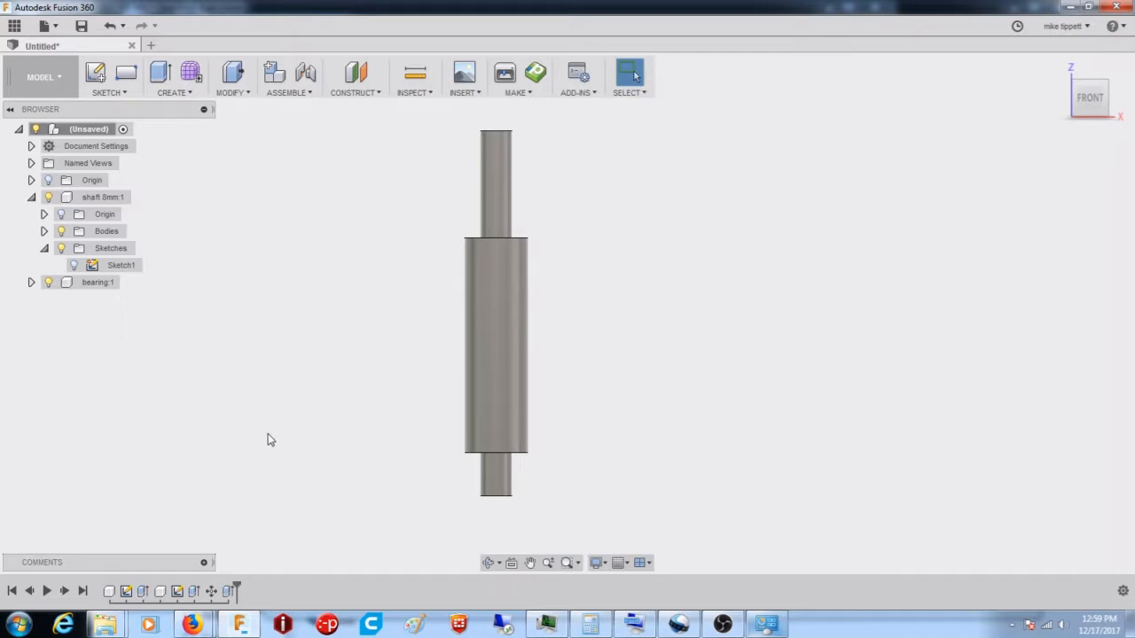
scroll(270, 434, down, 2)
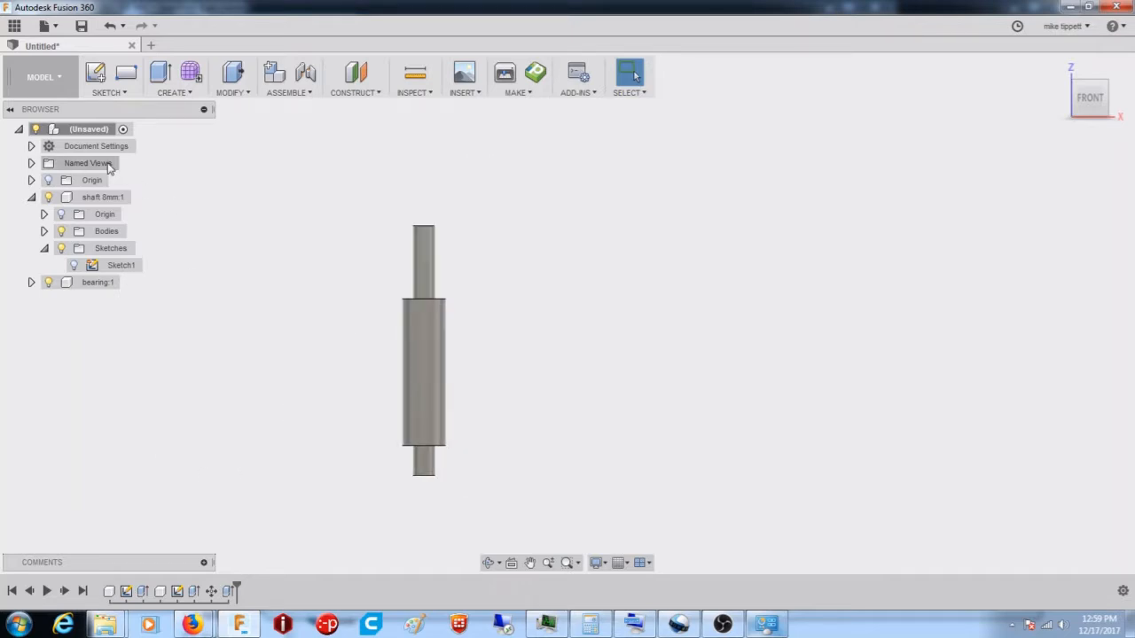
click(81, 133)
right_click(82, 131)
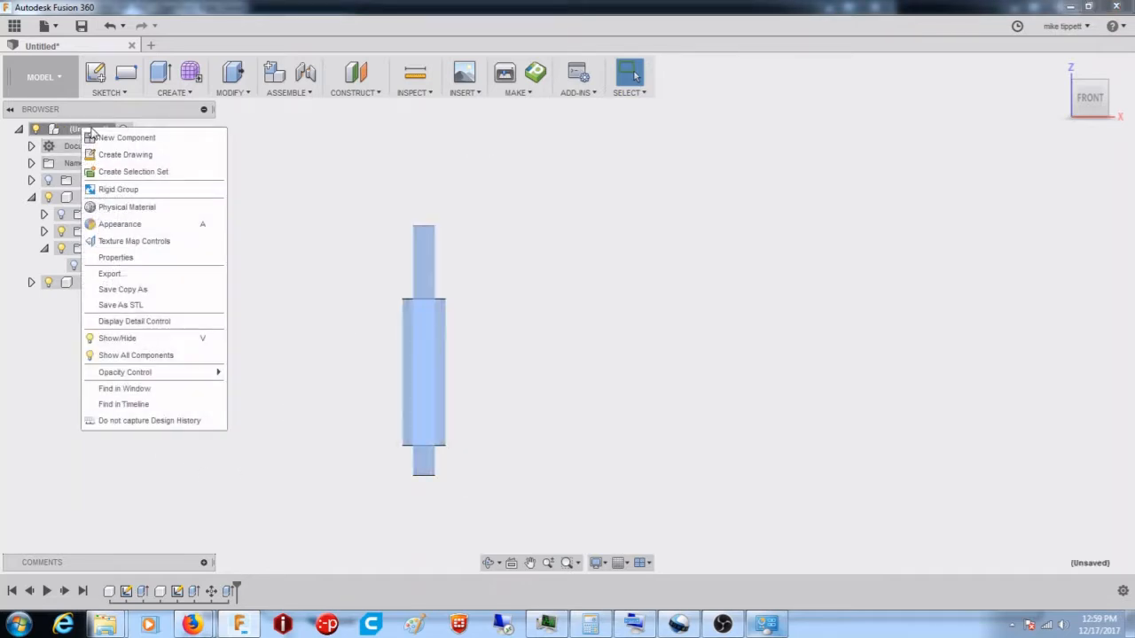
click(102, 137)
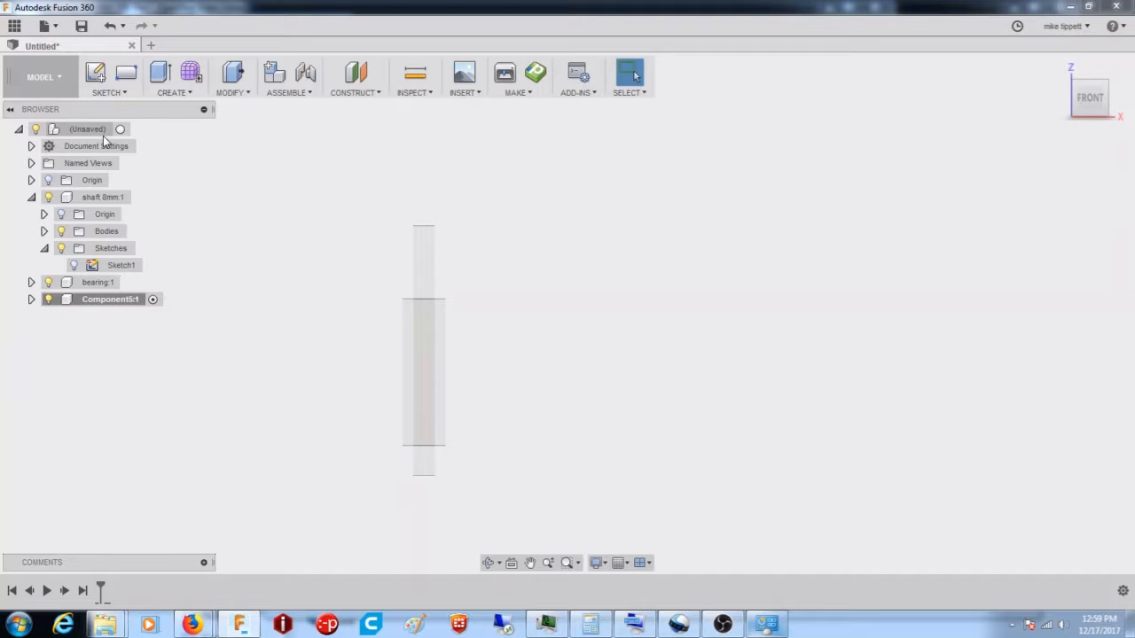
click(118, 300)
click(118, 300)
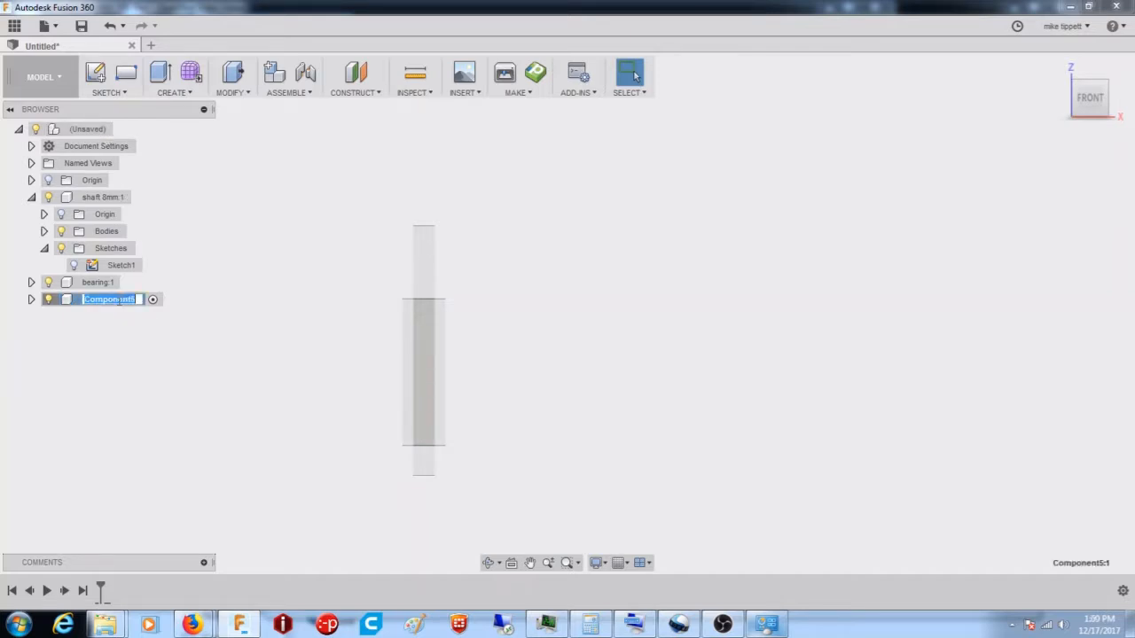
text(profile)
key(Return)
- Sketch a 25 x 25 mm center rectangle on the horizontal XY plane, centred on the X axis about 40 mm from the origin on the negative side
shift+middle_drag(266, 299, 271, 387)
click(1087, 100)
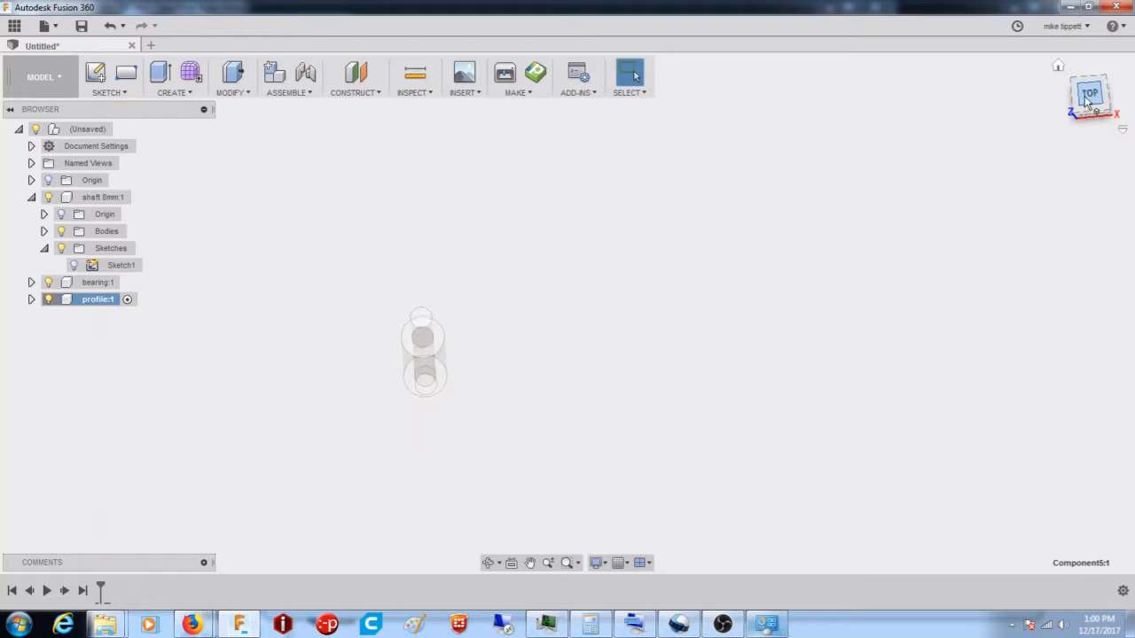
click(108, 92)
mouse_move(116, 148)
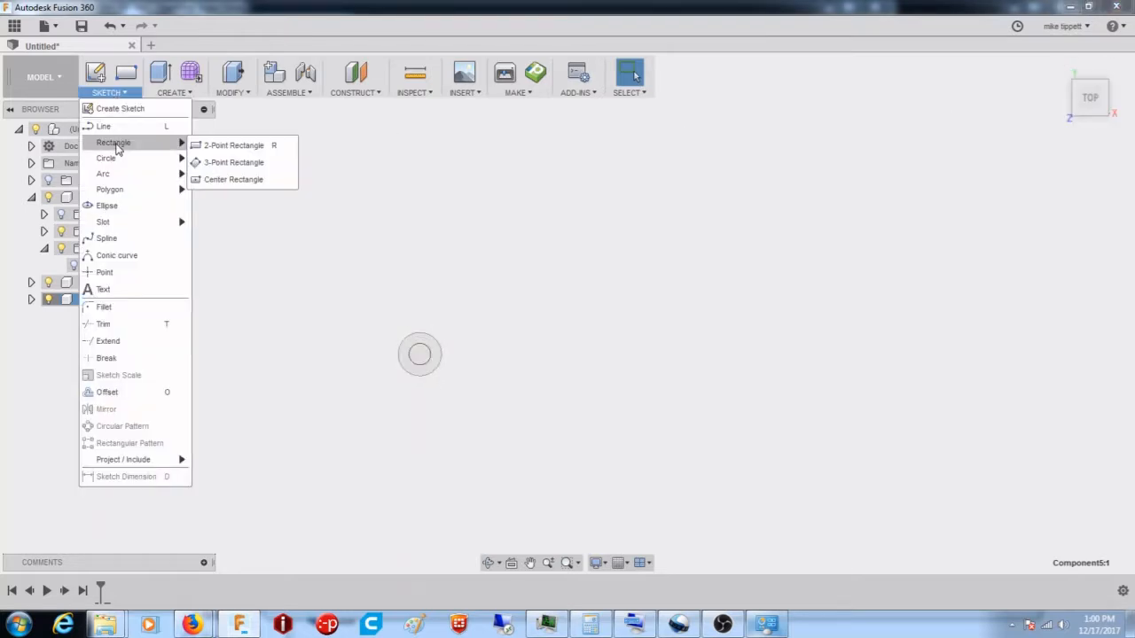
click(230, 186)
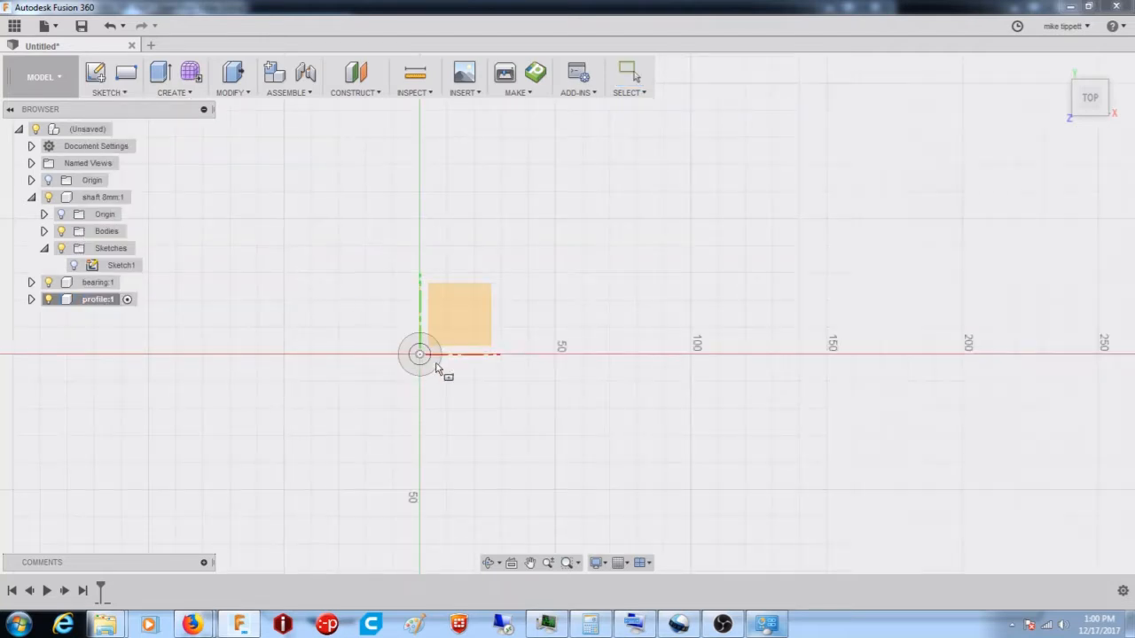
click(475, 330)
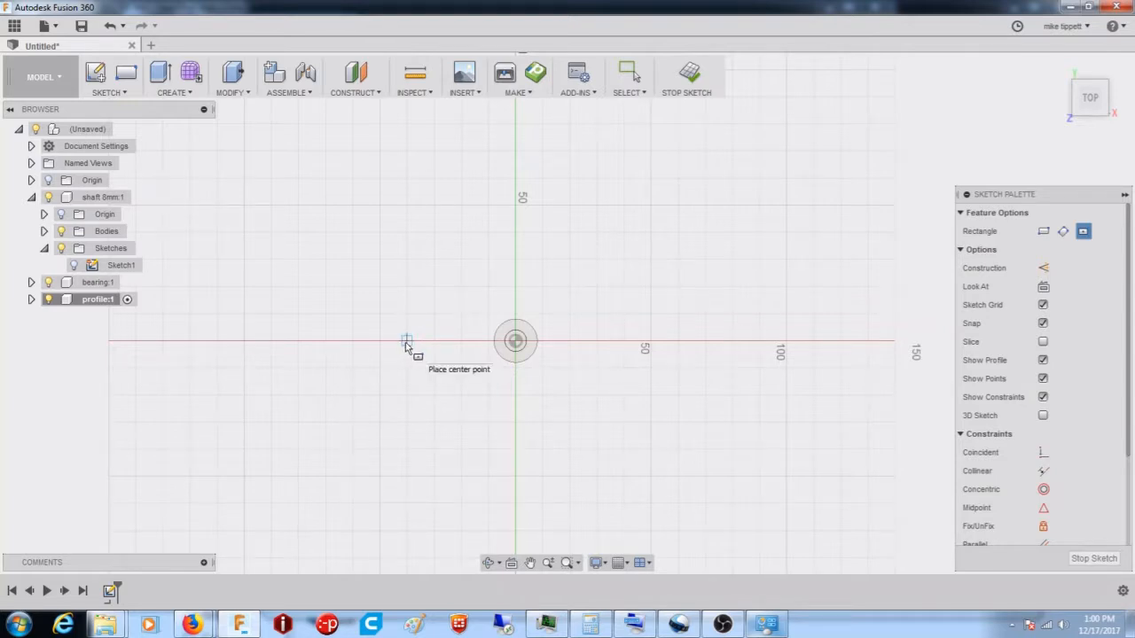
click(515, 340)
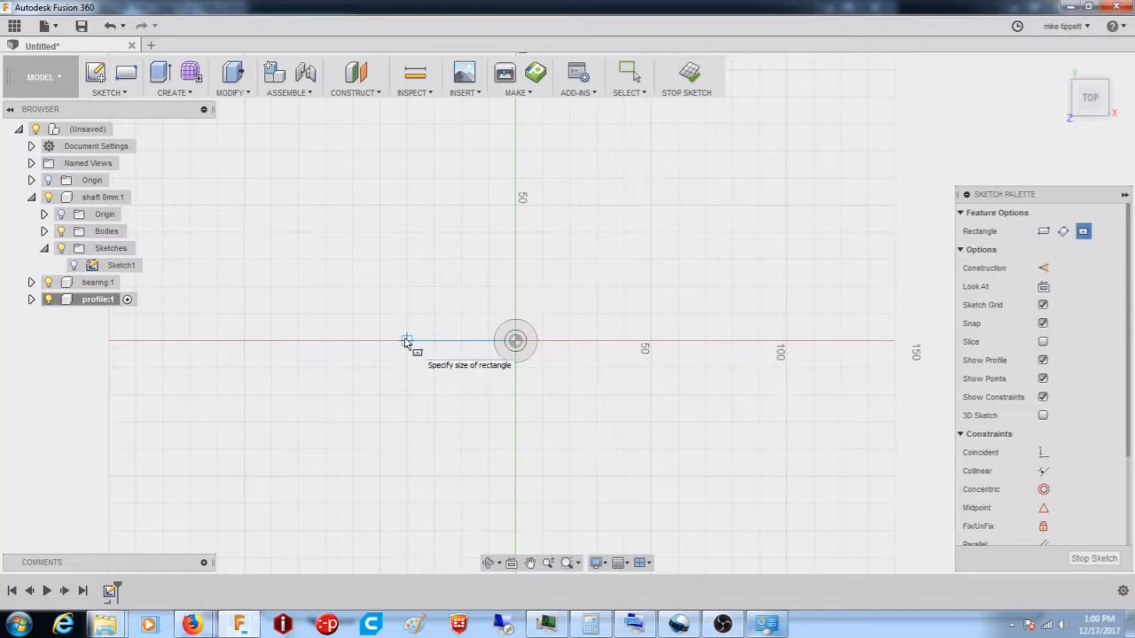
click(406, 343)
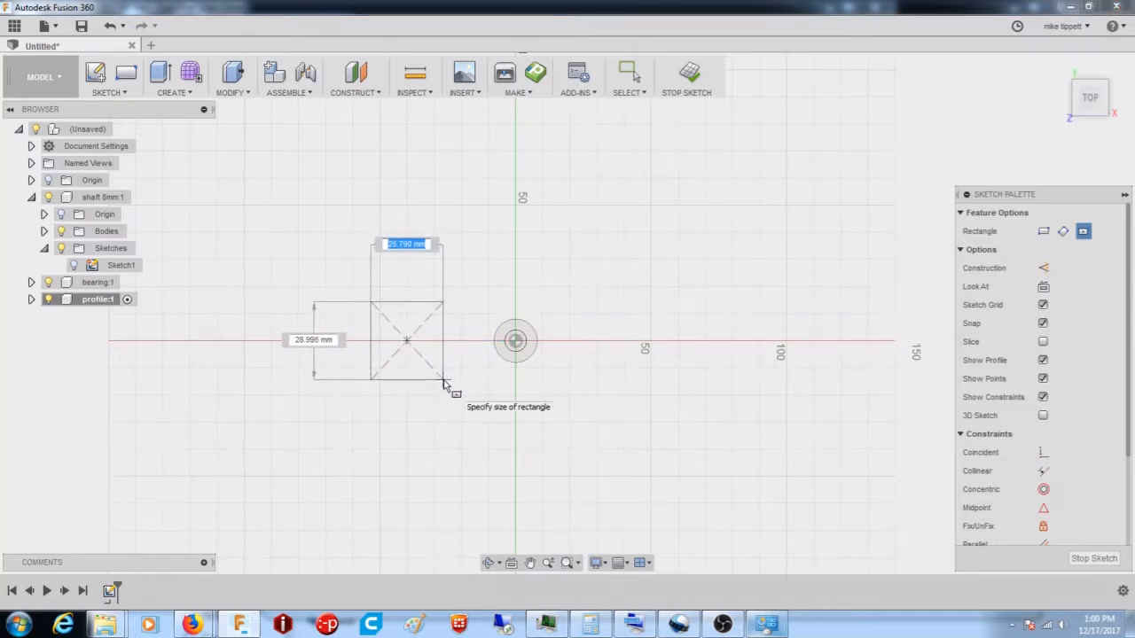
text(25)
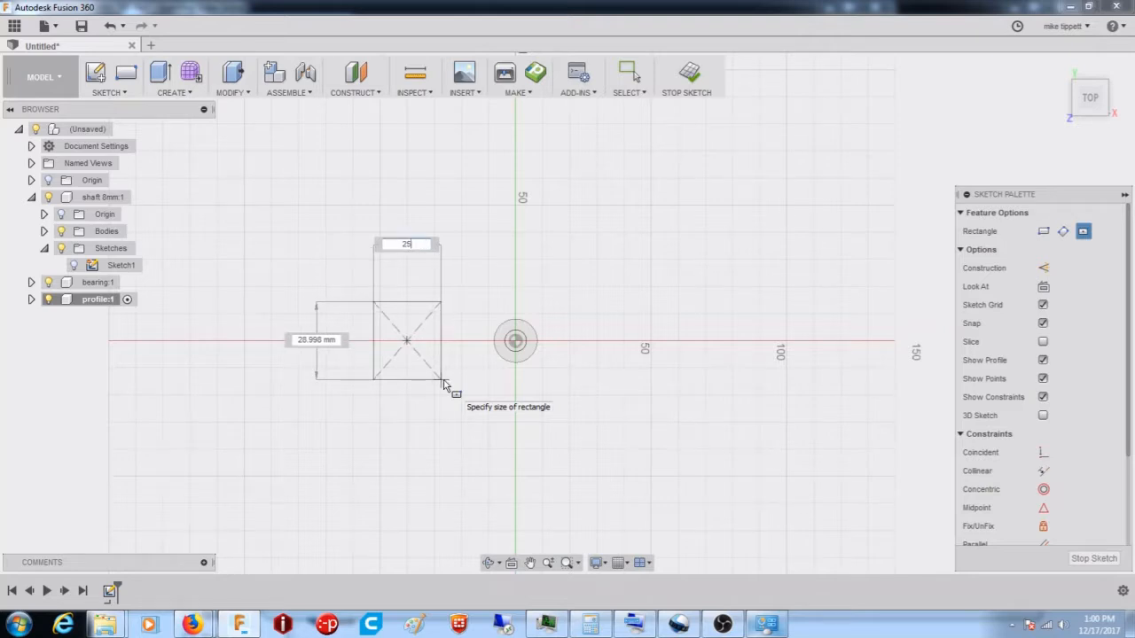
key(Tab)
text(25)
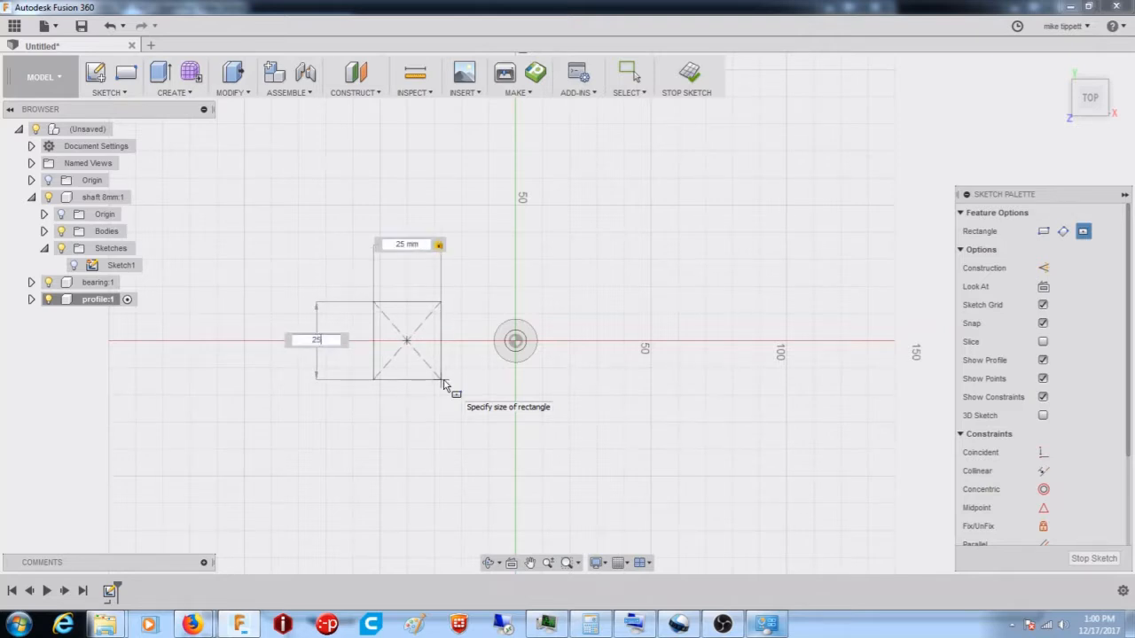
key(Return)
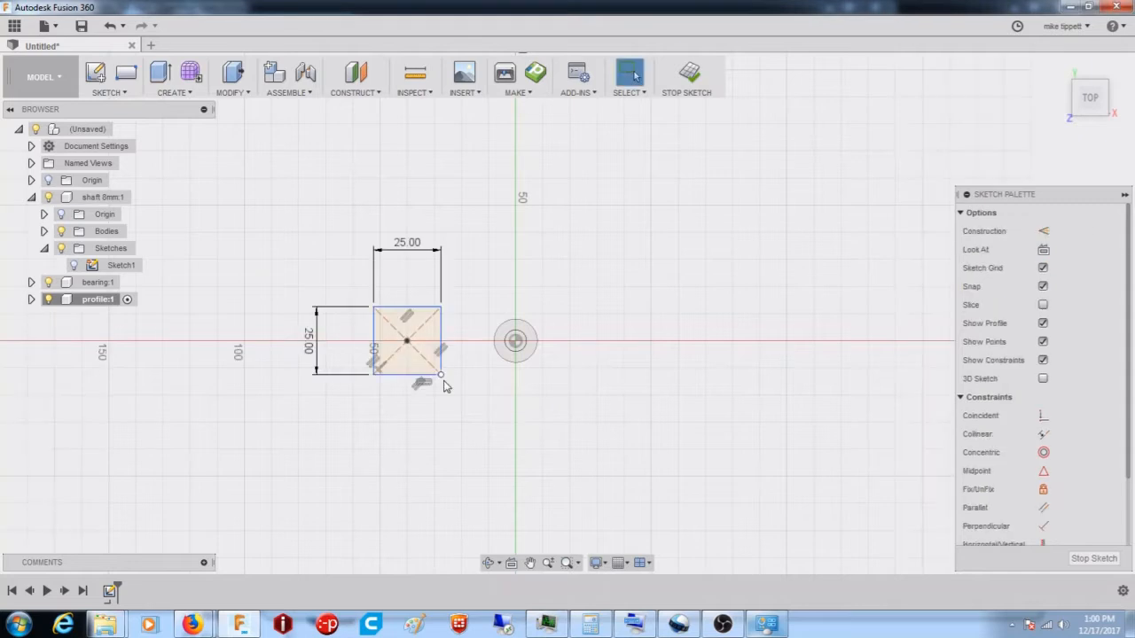
- Extrude the 25 mm square symmetrically, 90 mm to each side, as a new body in the profile component
mouse_move(436, 387)
shift+middle_down()
mouse_move(427, 306)
mouse_move(429, 401)
mouse_move(431, 368)
shift+middle_up()
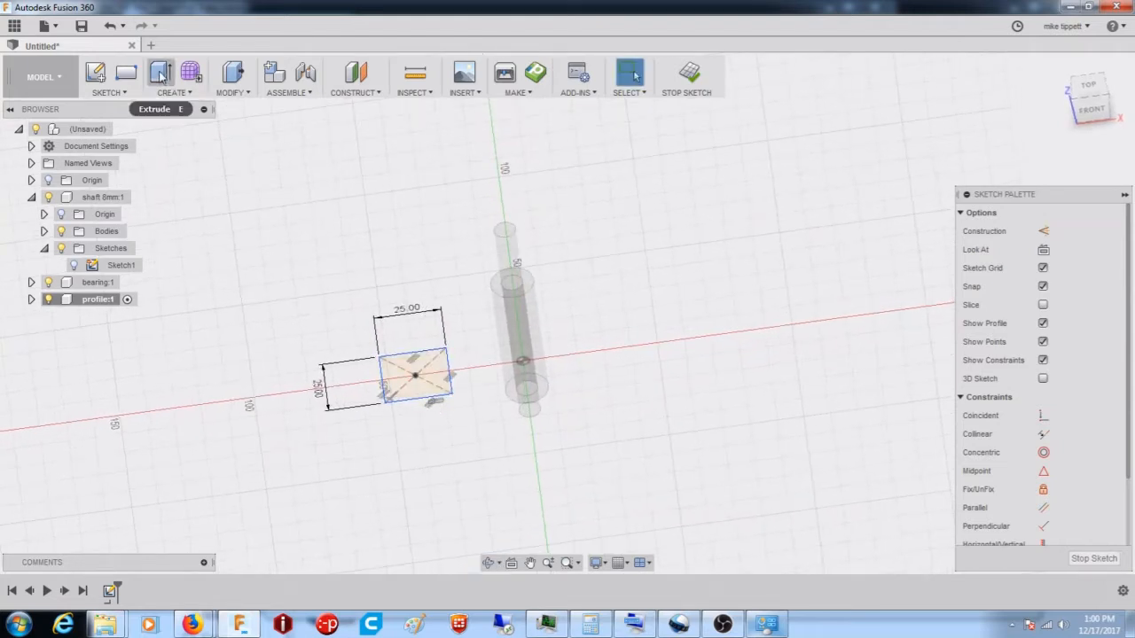
click(160, 74)
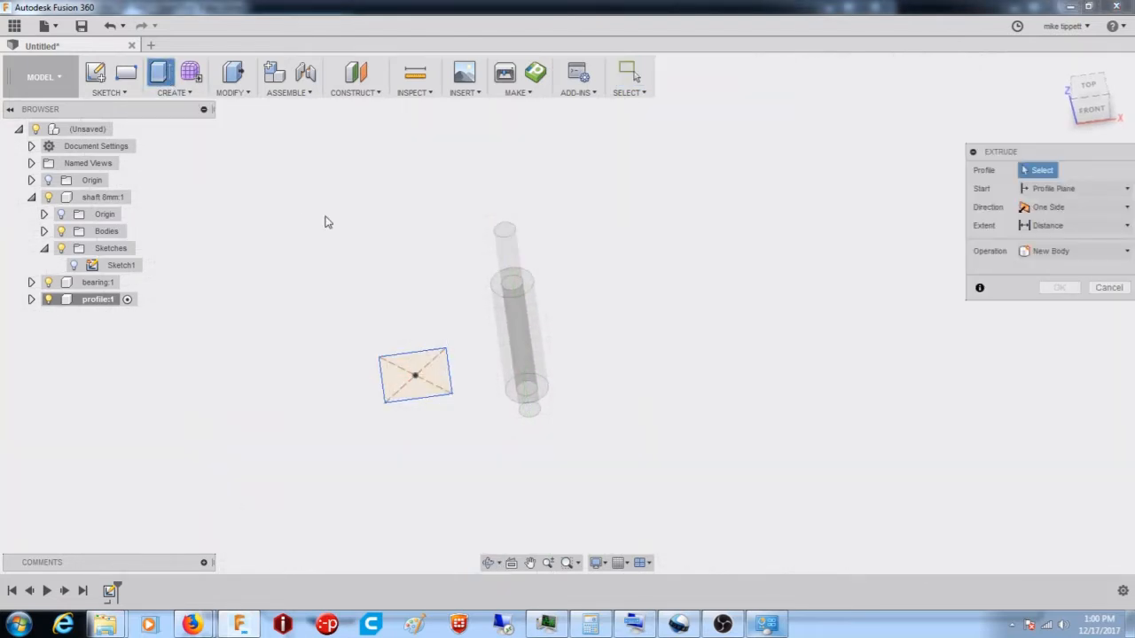
click(426, 373)
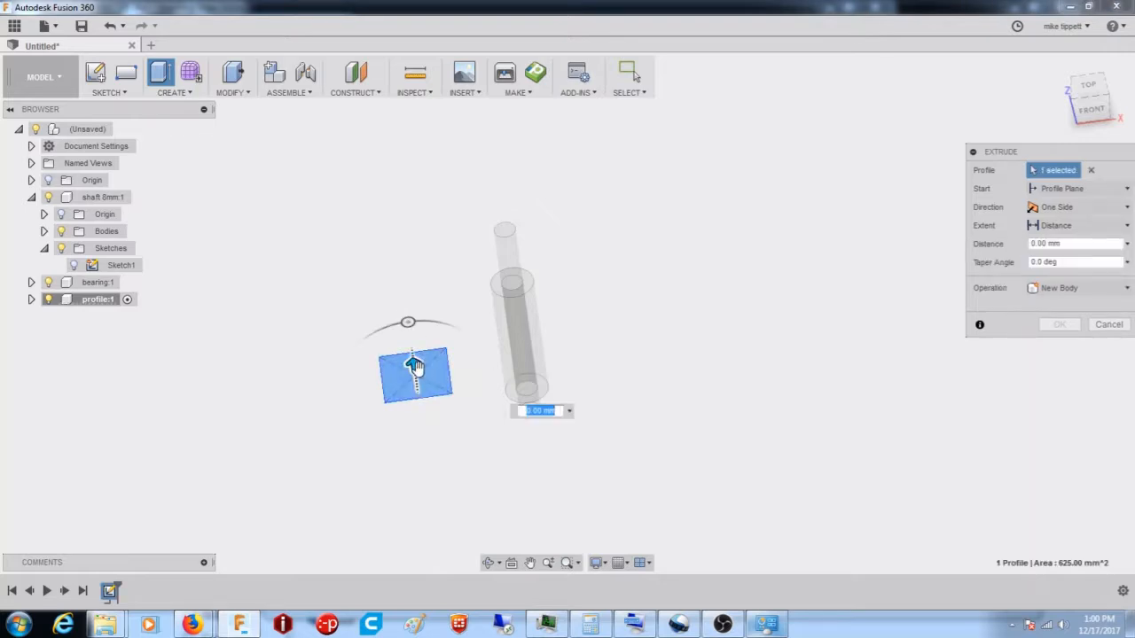
drag(425, 372, 415, 208)
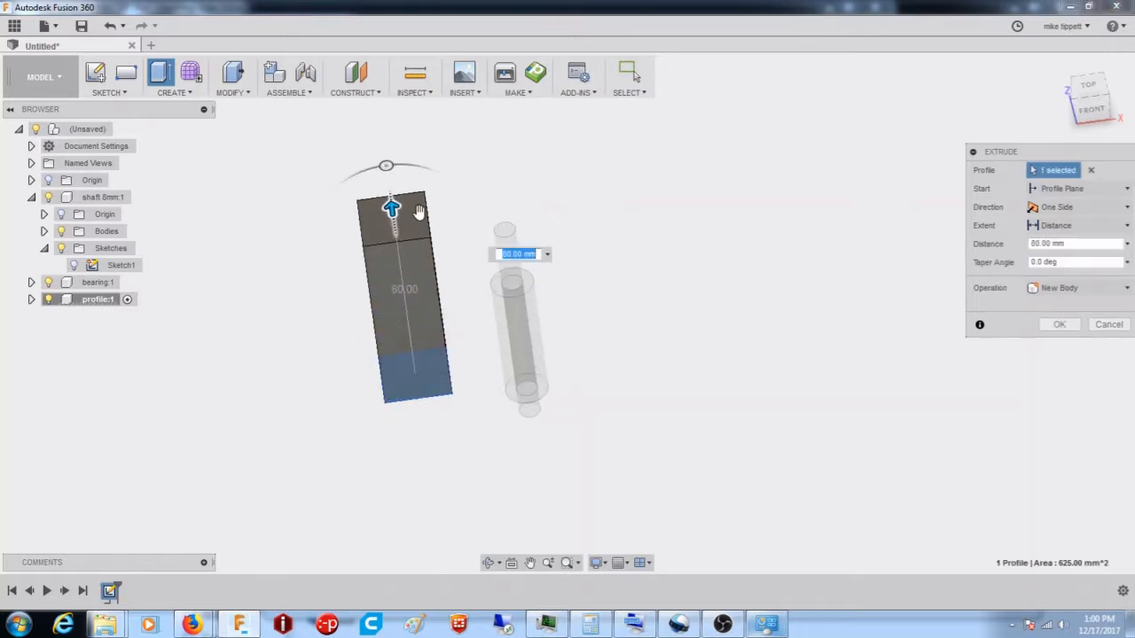
click(1077, 207)
click(1059, 261)
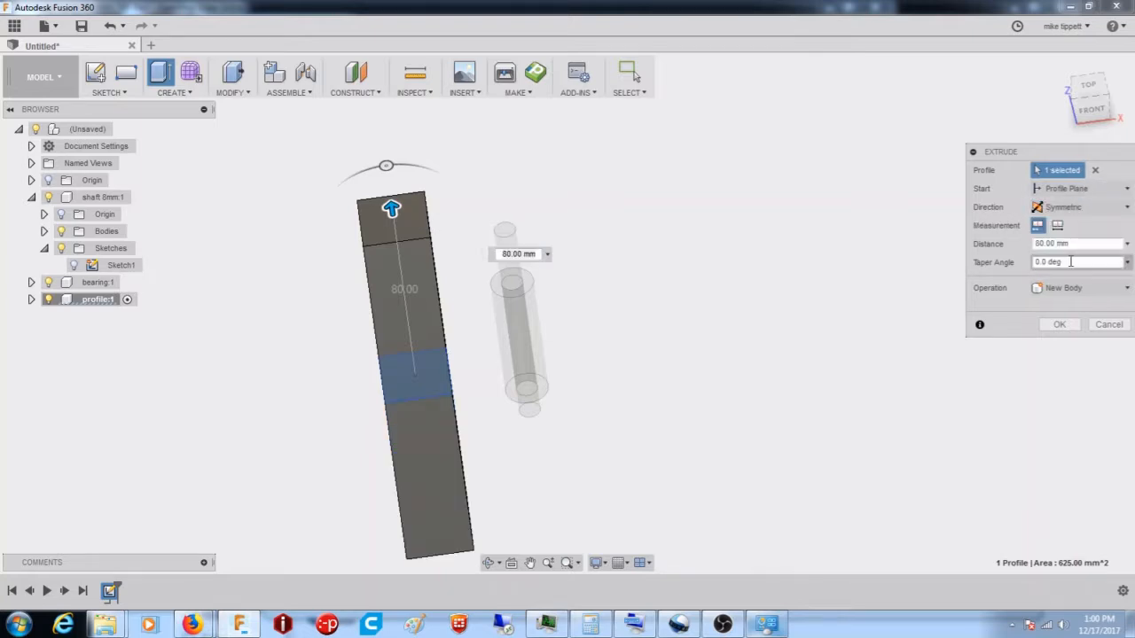
mouse_move(392, 209)
mouse_down()
mouse_move(412, 254)
mouse_move(392, 203)
mouse_up()
shift+middle_drag(487, 346, 470, 284)
drag(369, 149, 362, 124)
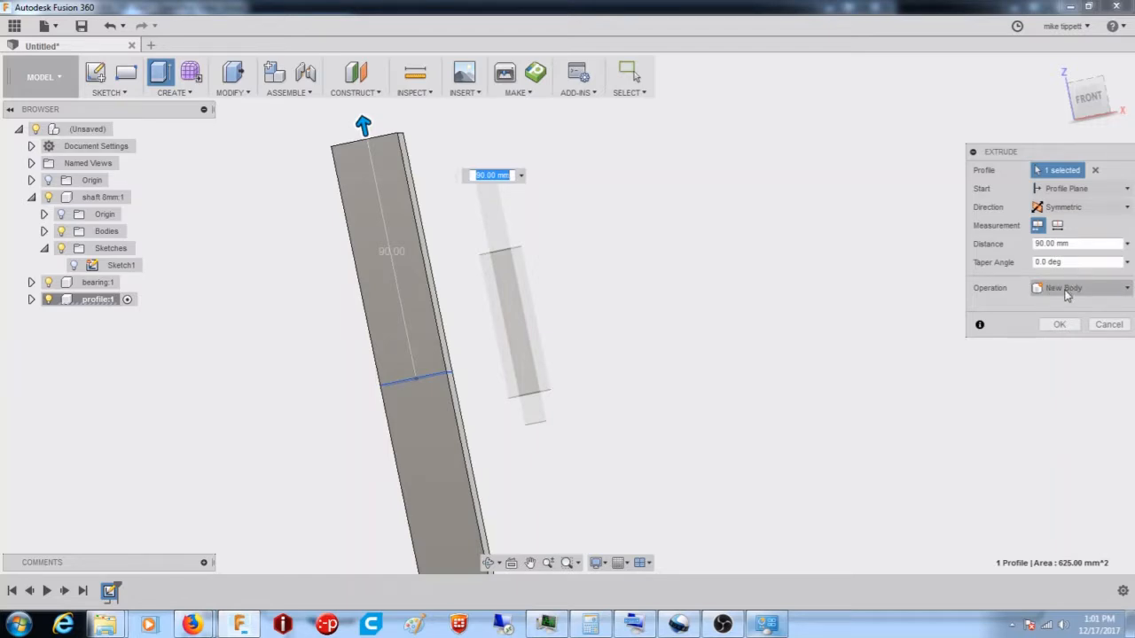
click(1061, 324)
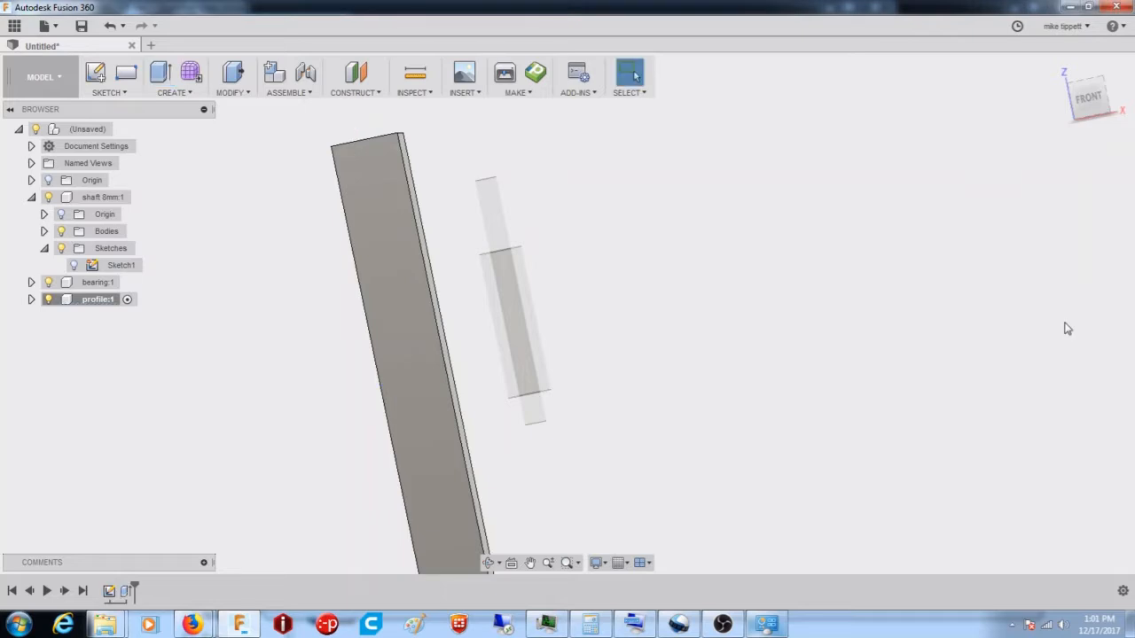
shift+middle_drag(676, 293, 656, 400)
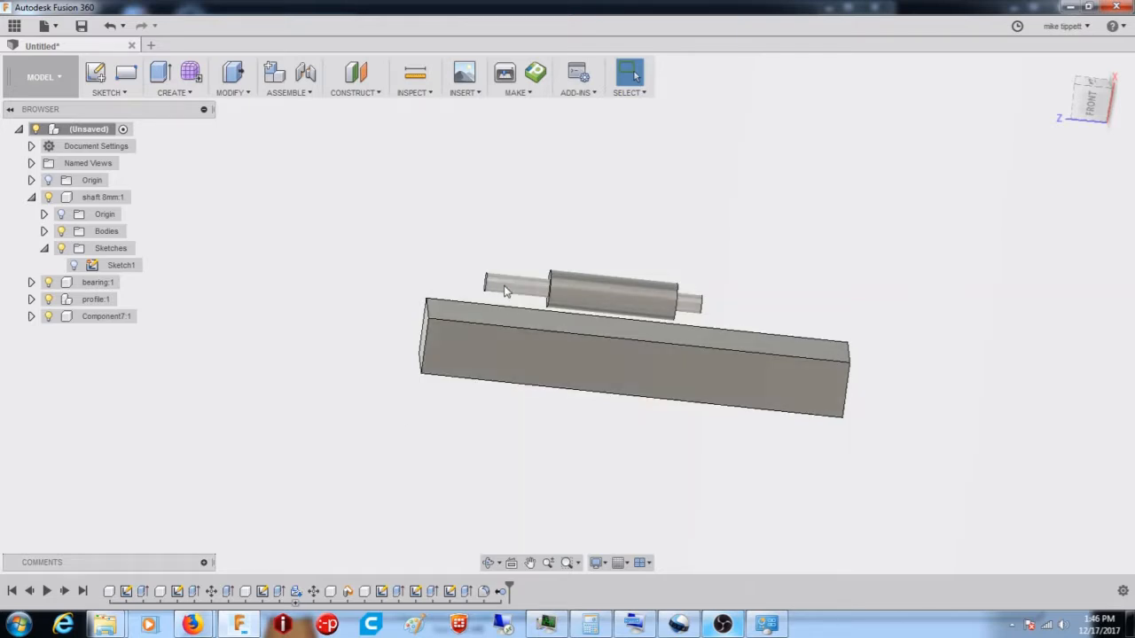
- Sketch a 3-point rectangle about 22.6 x 25 mm on the profile's end plane, from the profile's edge to the bearing's far side
shift+middle_drag(497, 314, 603, 300)
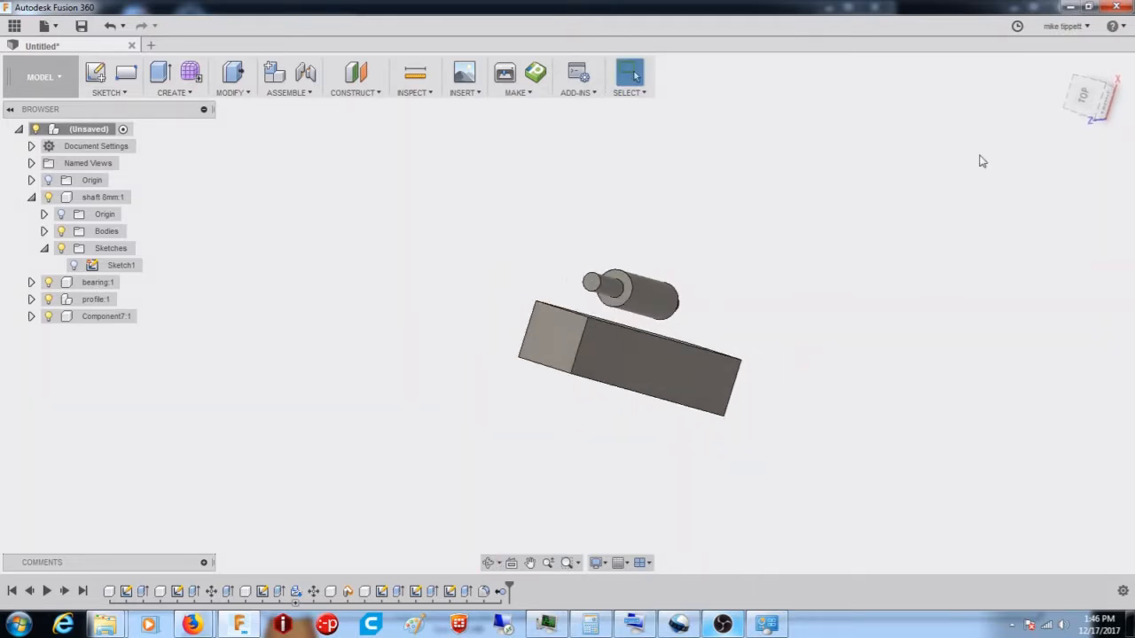
click(1076, 101)
click(1127, 80)
click(1128, 80)
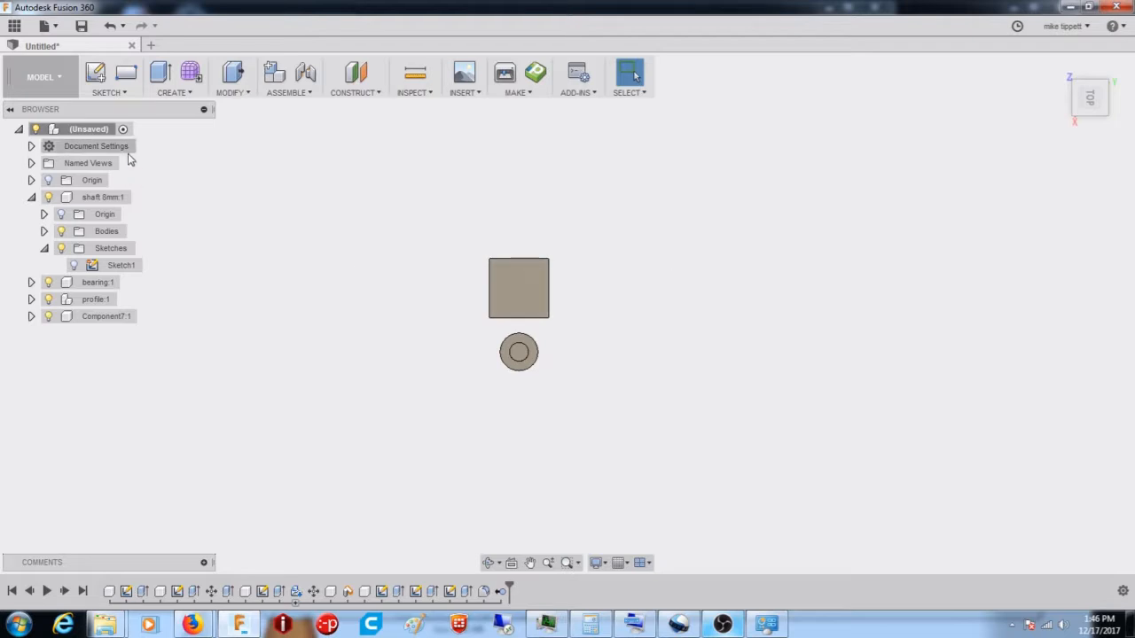
click(106, 93)
mouse_move(142, 143)
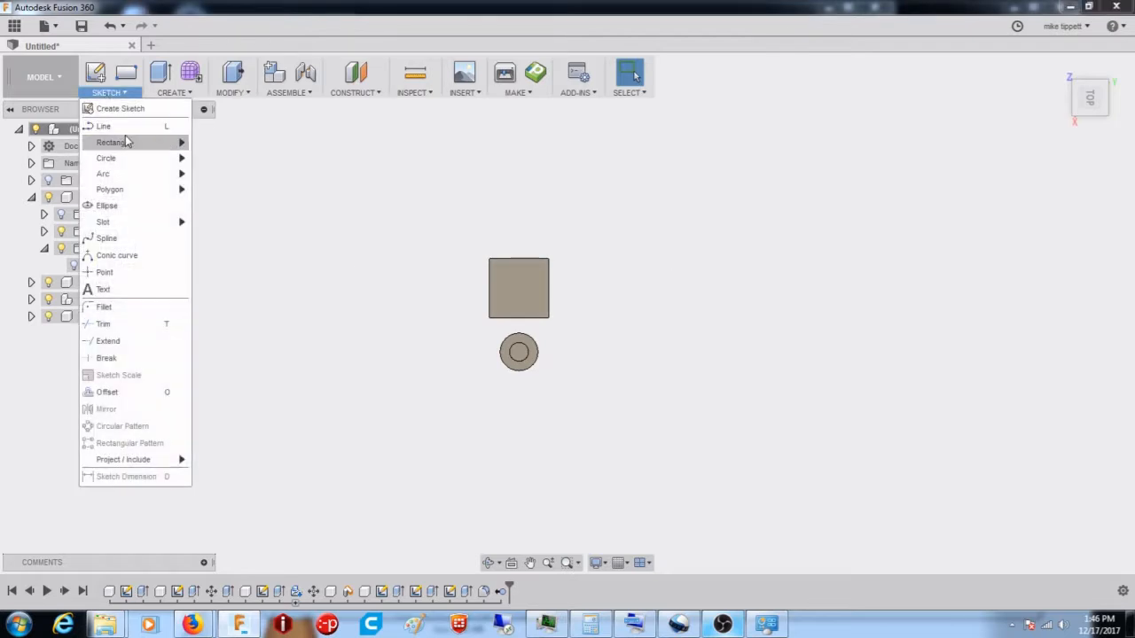
click(233, 163)
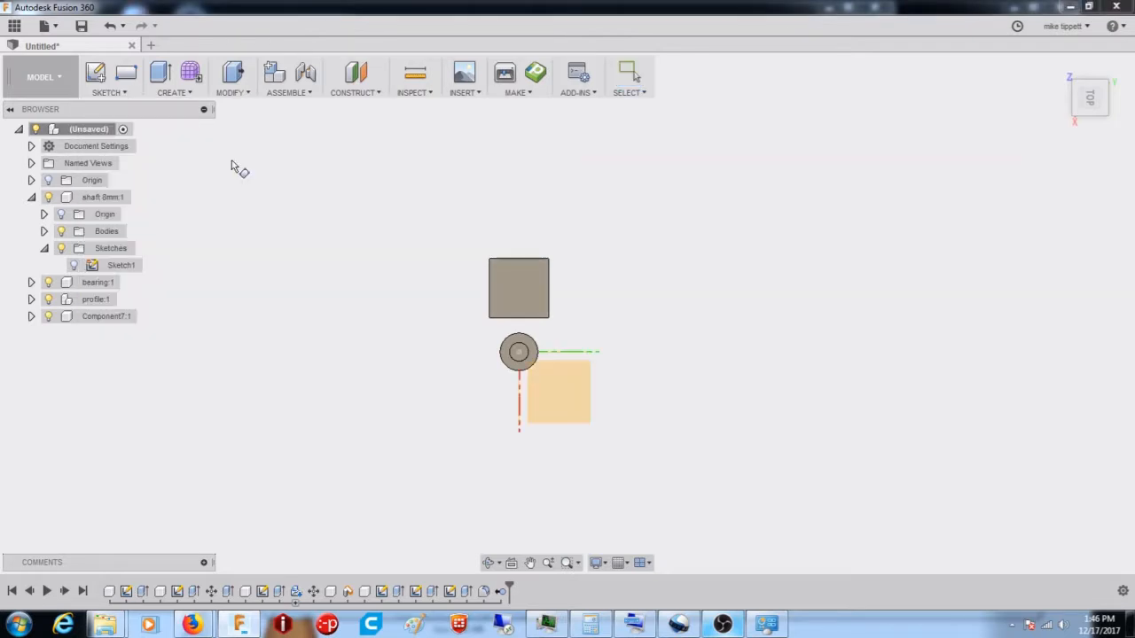
click(505, 284)
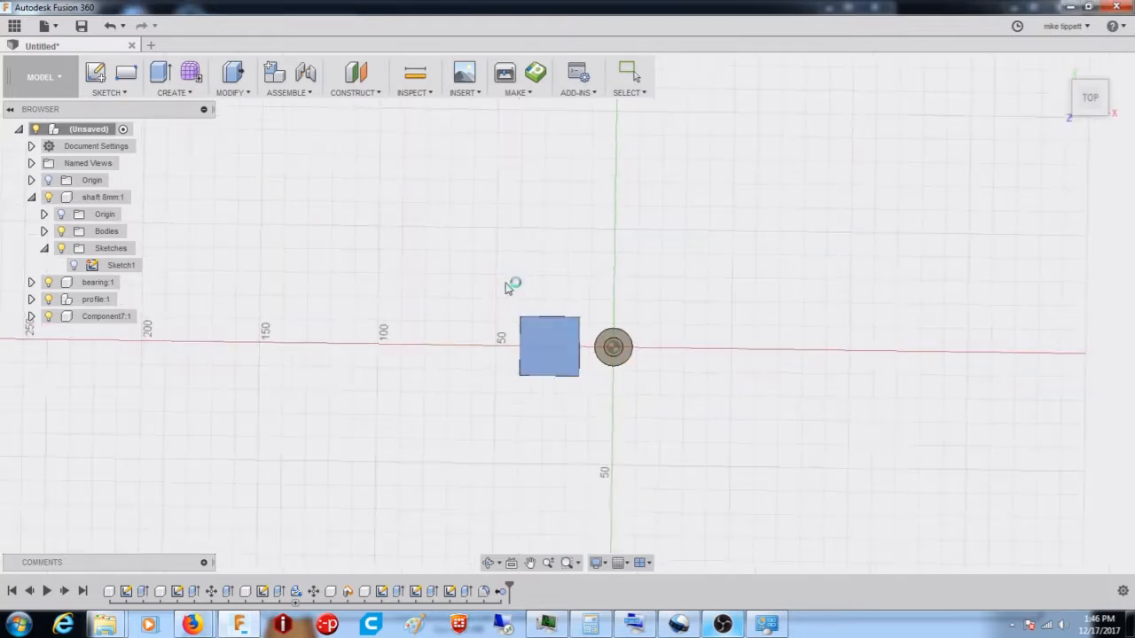
scroll(621, 292, up, 6)
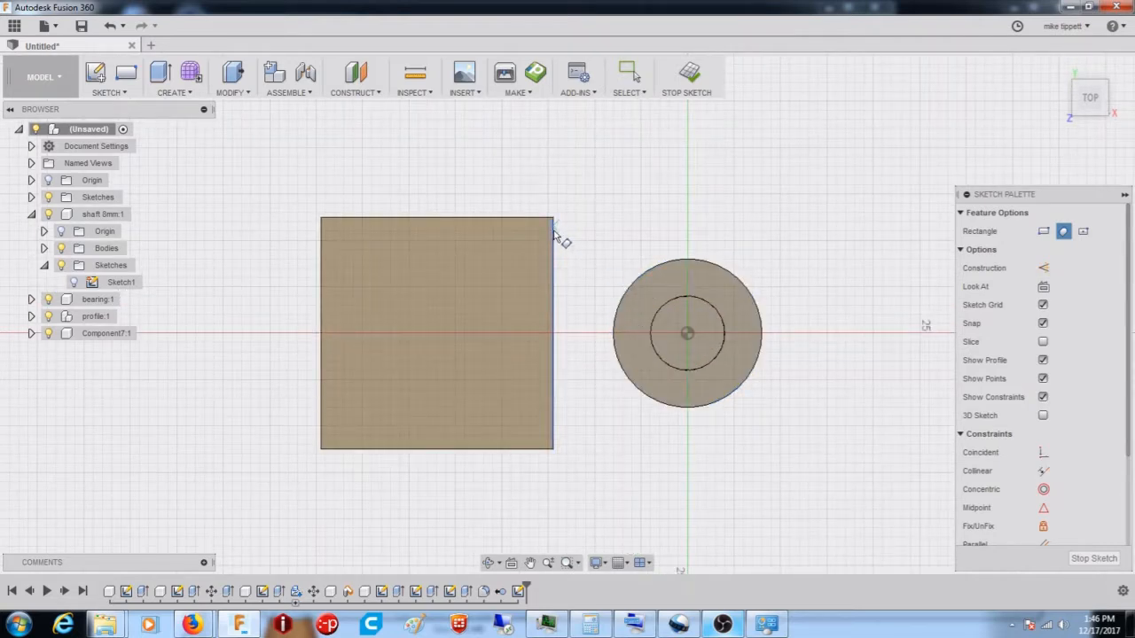
scroll(566, 227, up, 3)
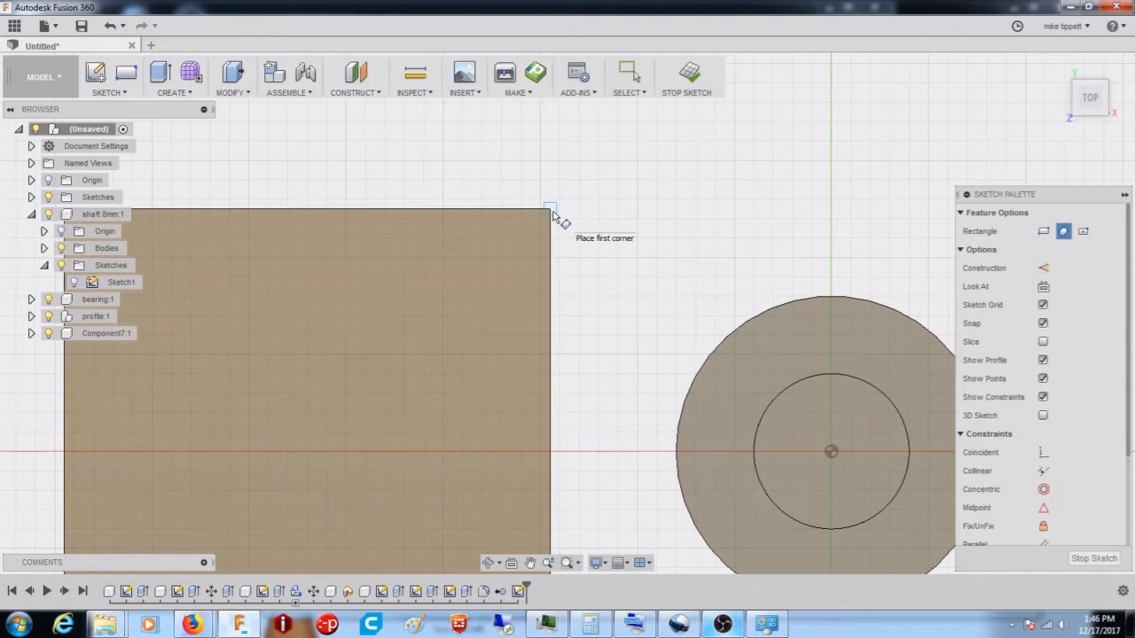
click(551, 211)
scroll(559, 219, down, 3)
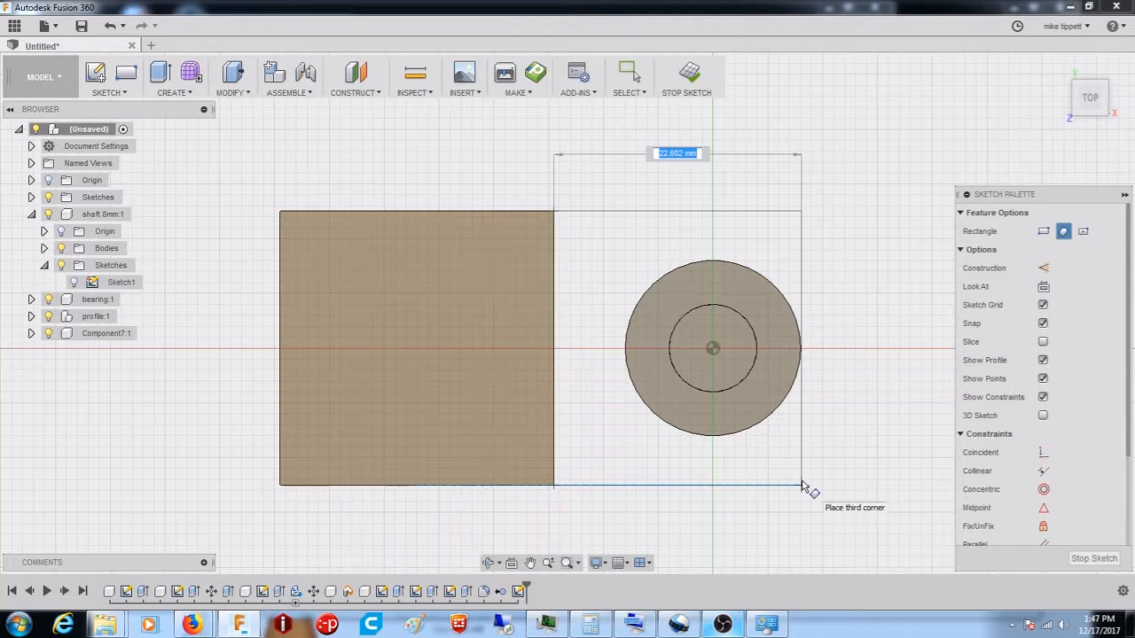
click(802, 486)
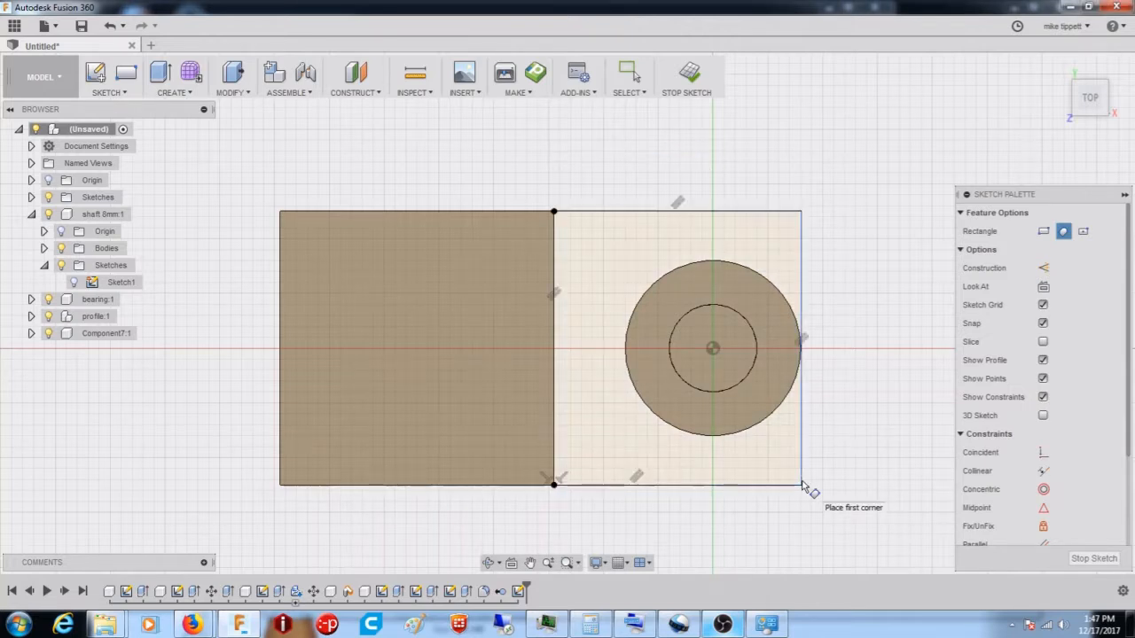
shift+middle_drag(786, 471, 722, 405)
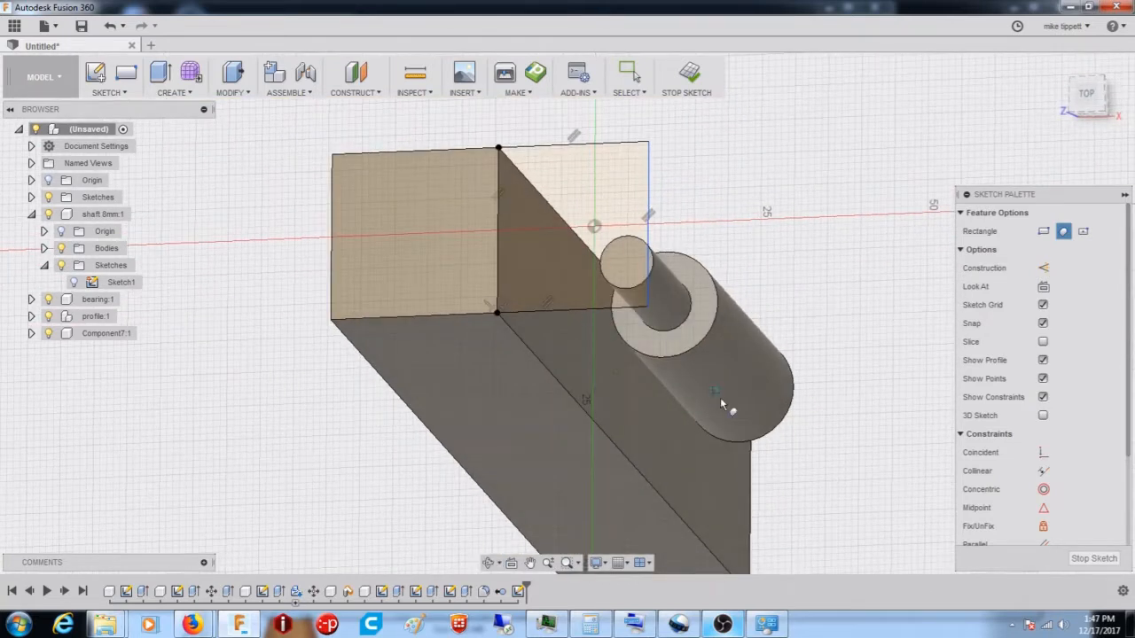
click(688, 76)
- Set up an extrusion of the rectangle beside the profile with a distance of -33 mm, running past the end of the shaft
click(169, 78)
click(596, 183)
drag(568, 226, 614, 272)
shift+middle_drag(618, 275, 535, 294)
scroll(776, 320, down, 3)
mouse_move(477, 264)
mouse_down()
mouse_move(460, 257)
mouse_move(465, 264)
mouse_up()
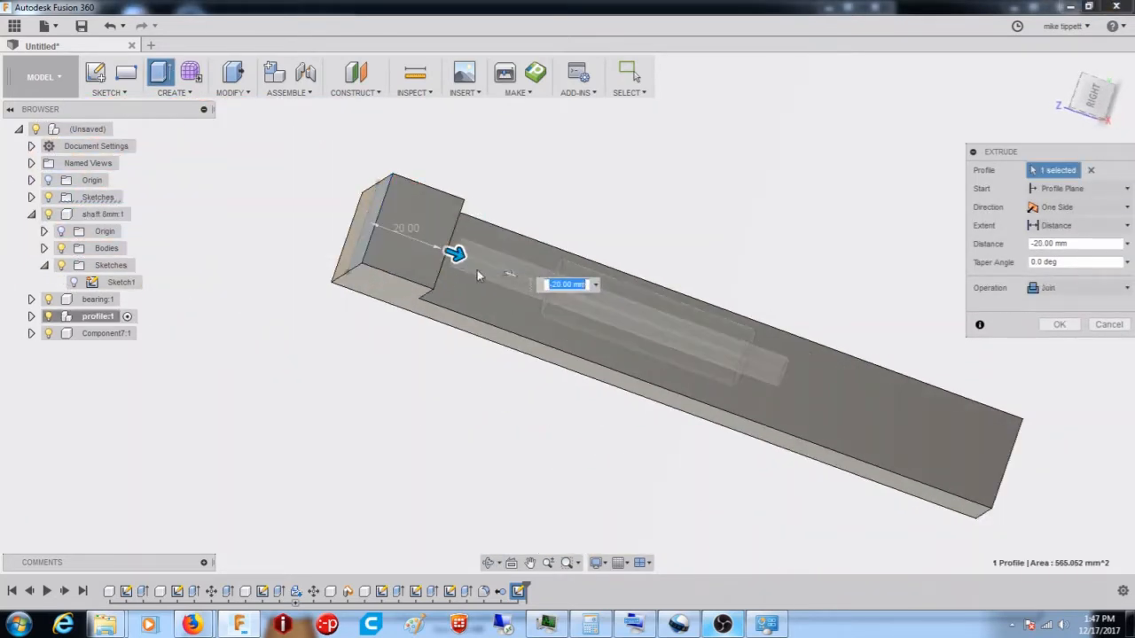
scroll(465, 267, up, 5)
shift+middle_drag(496, 274, 470, 272)
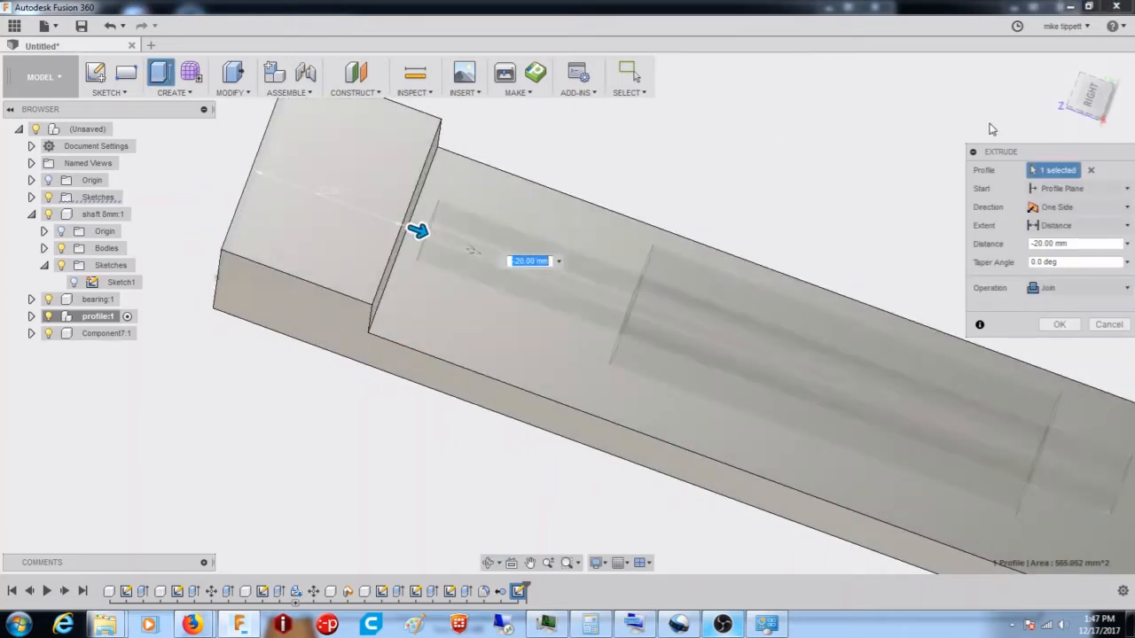
click(1092, 97)
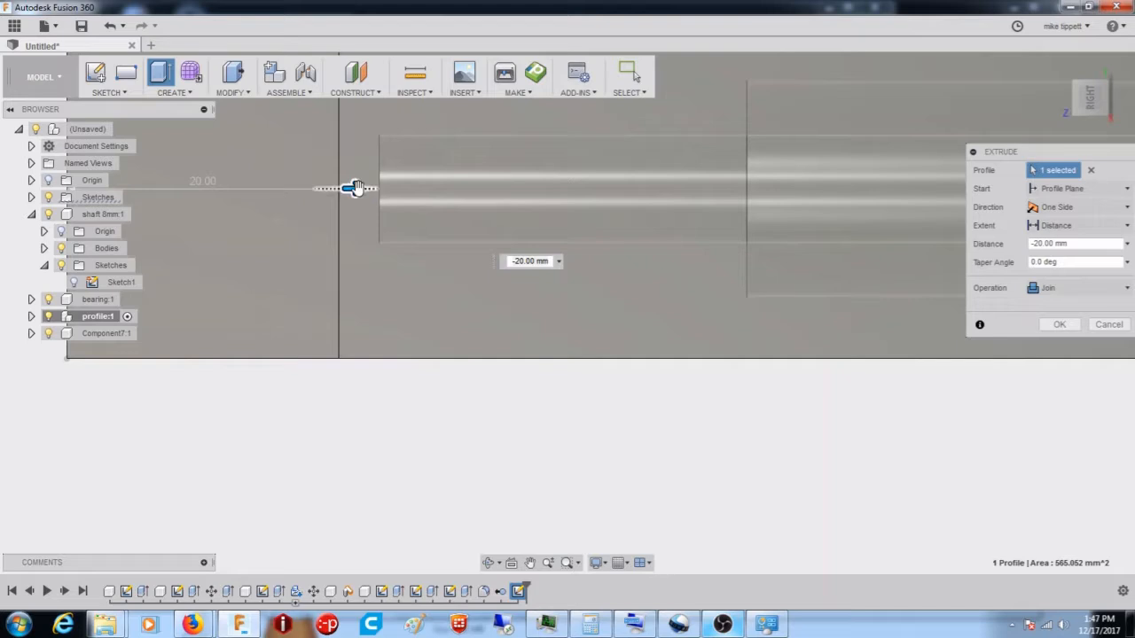
drag(353, 188, 394, 190)
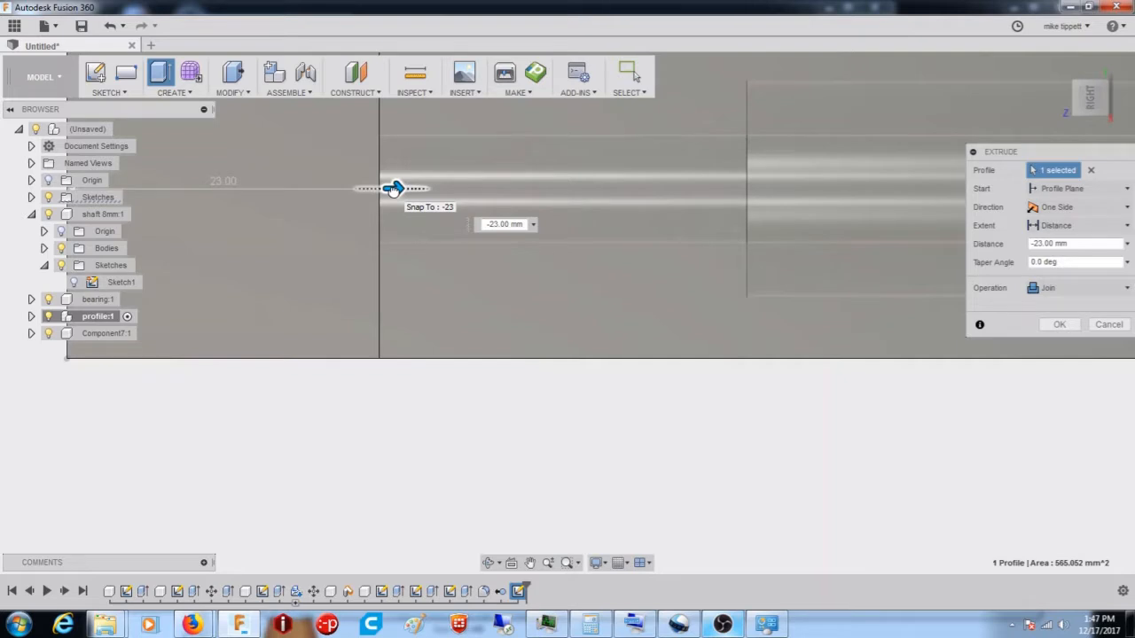
drag(393, 190, 535, 200)
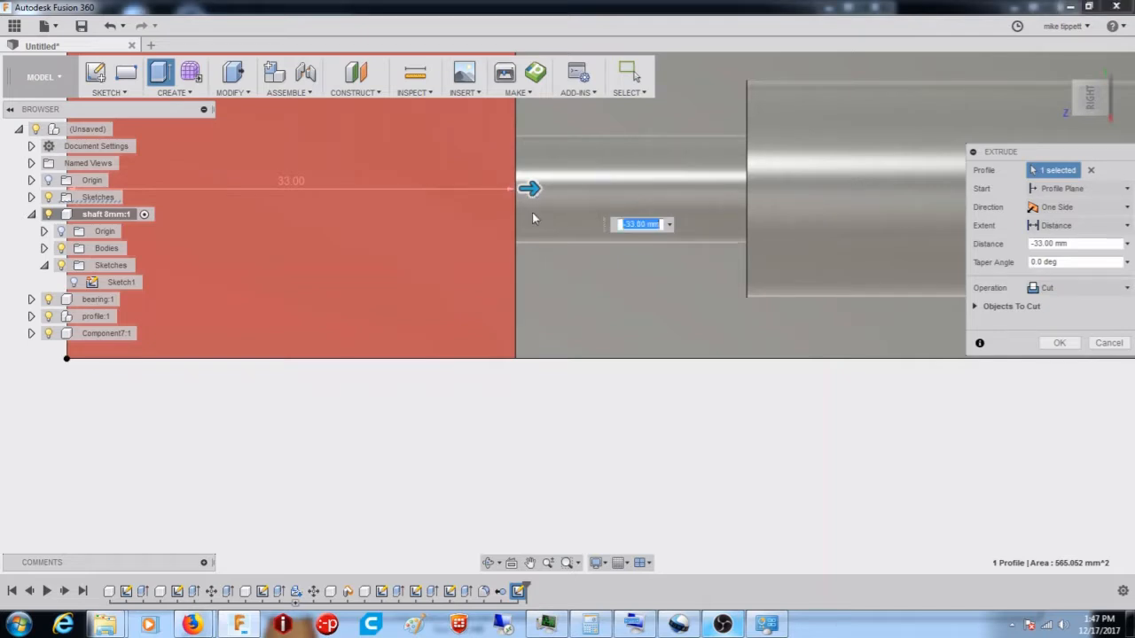
scroll(514, 238, down, 3)
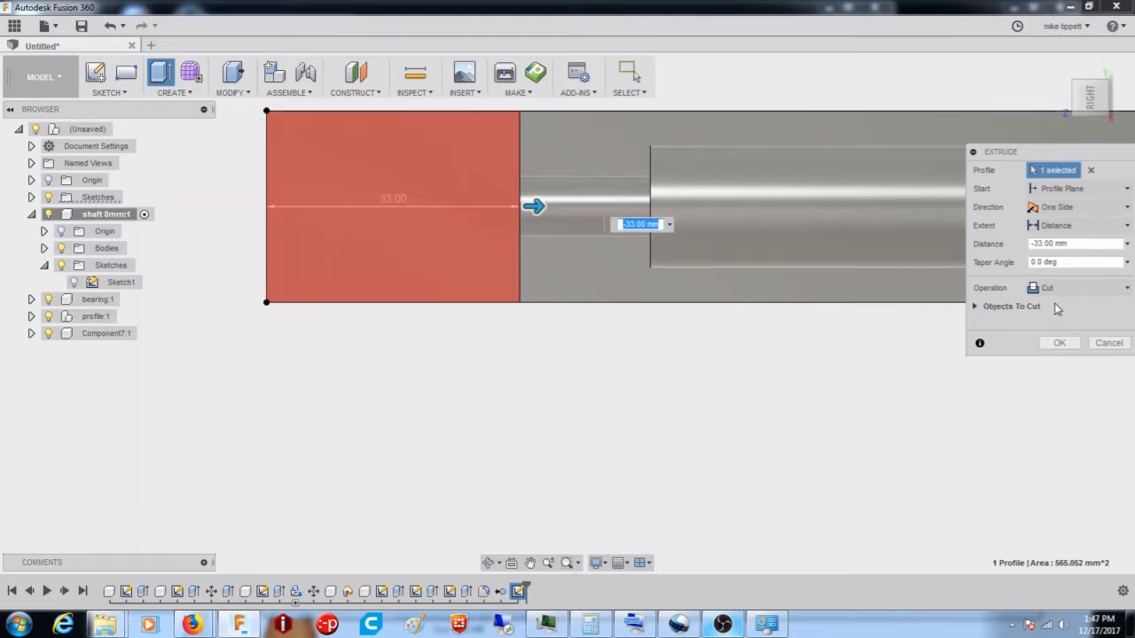
- Change the extrusion's operation from Cut to New Body and create the block
shift+middle_drag(595, 267, 611, 240)
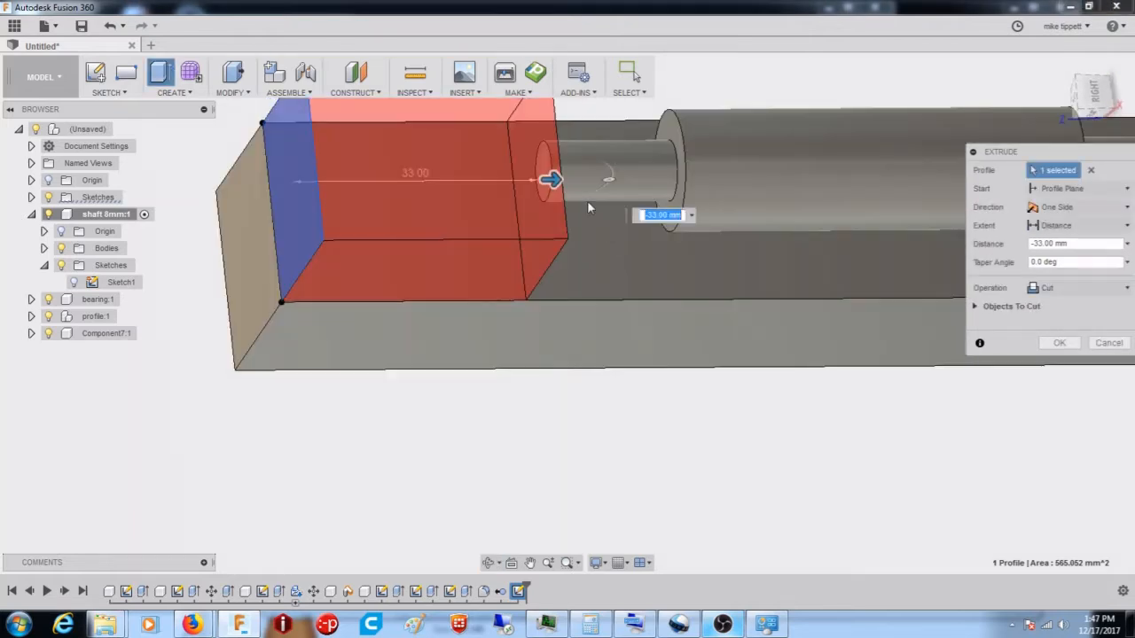
click(1059, 289)
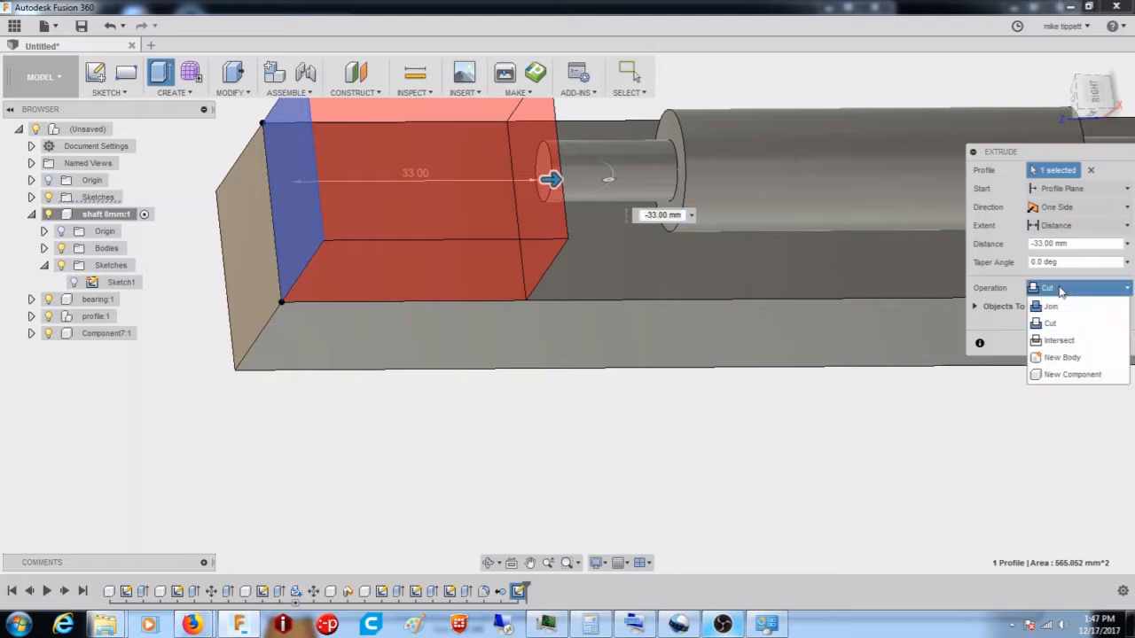
click(1071, 358)
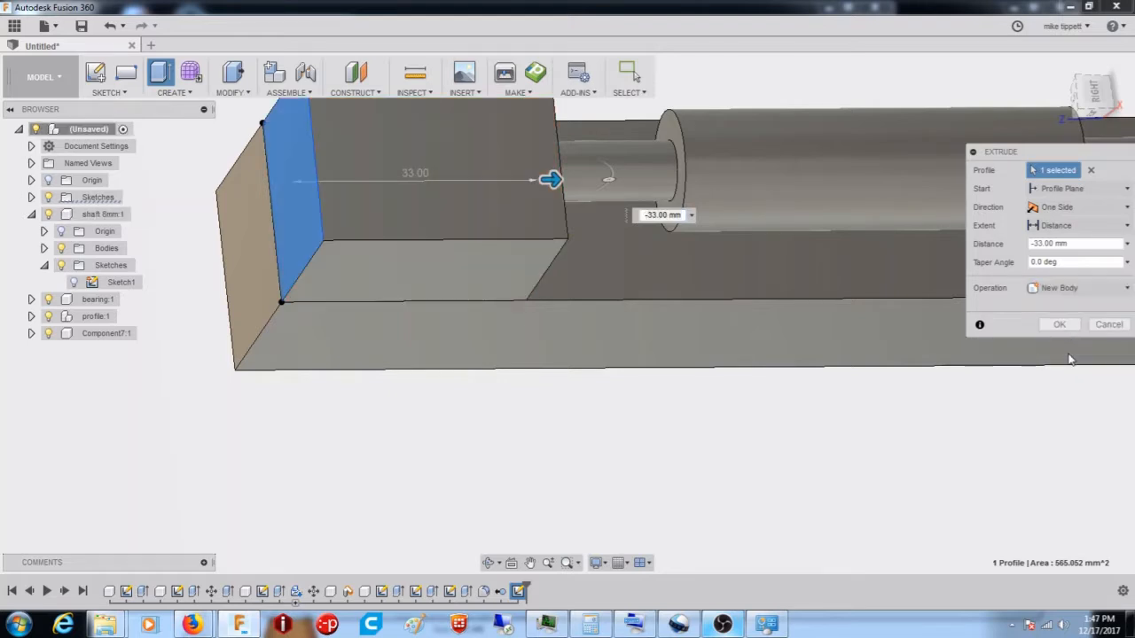
shift+middle_drag(648, 270, 601, 268)
click(1060, 325)
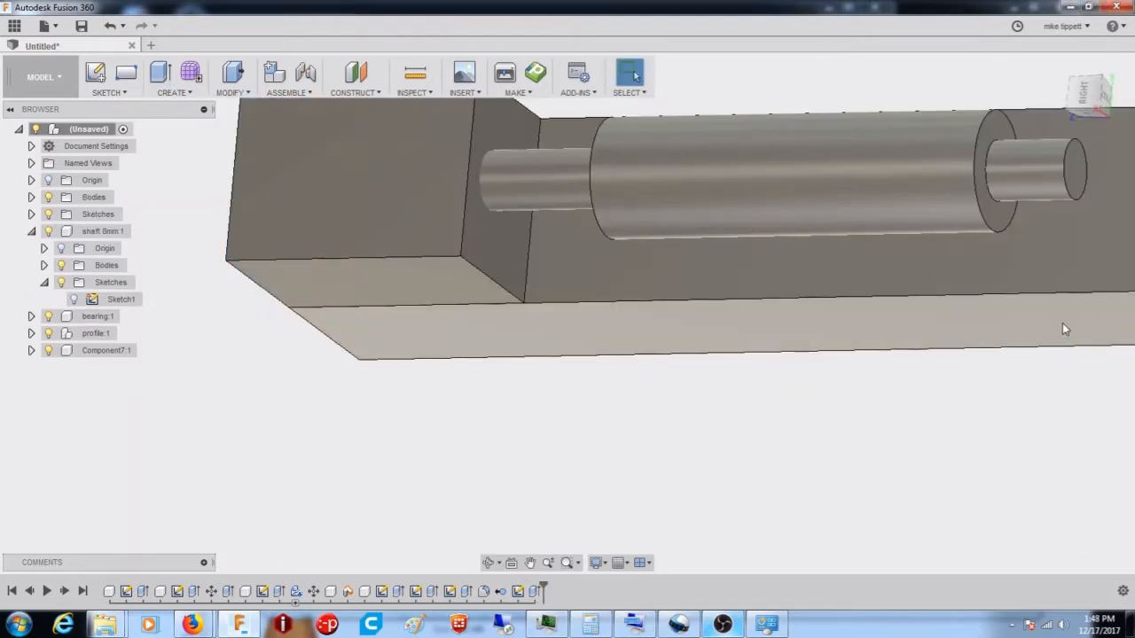
- Examine how the new block meets the shaft end, hiding the shaft component and showing it again
mouse_move(528, 238)
shift+middle_down()
mouse_move(545, 236)
mouse_move(524, 242)
shift+middle_up()
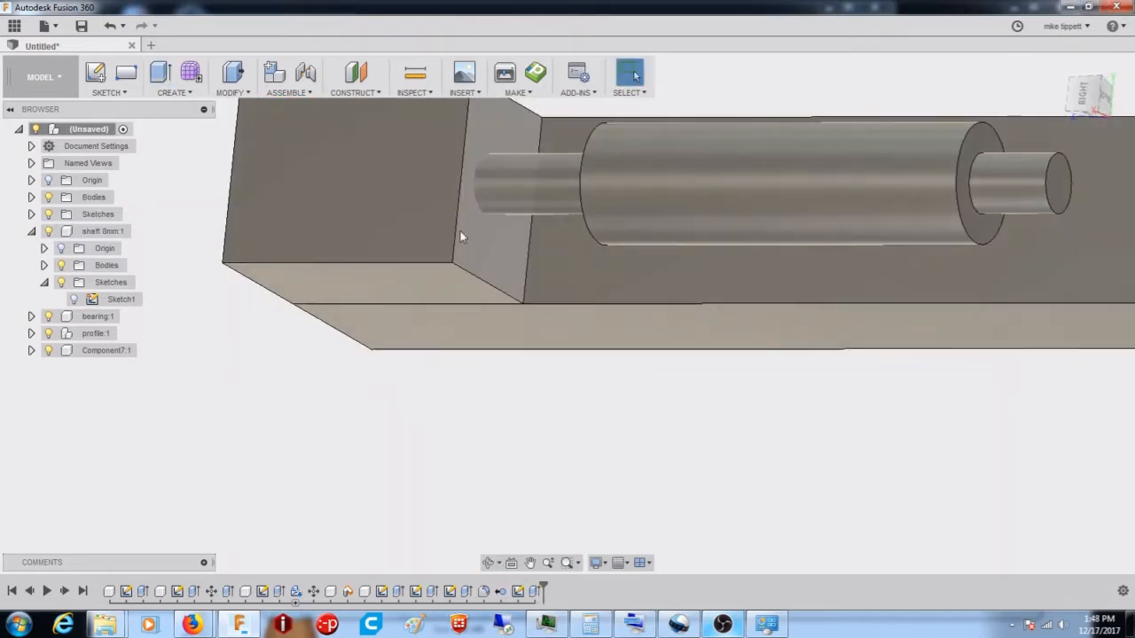
click(406, 203)
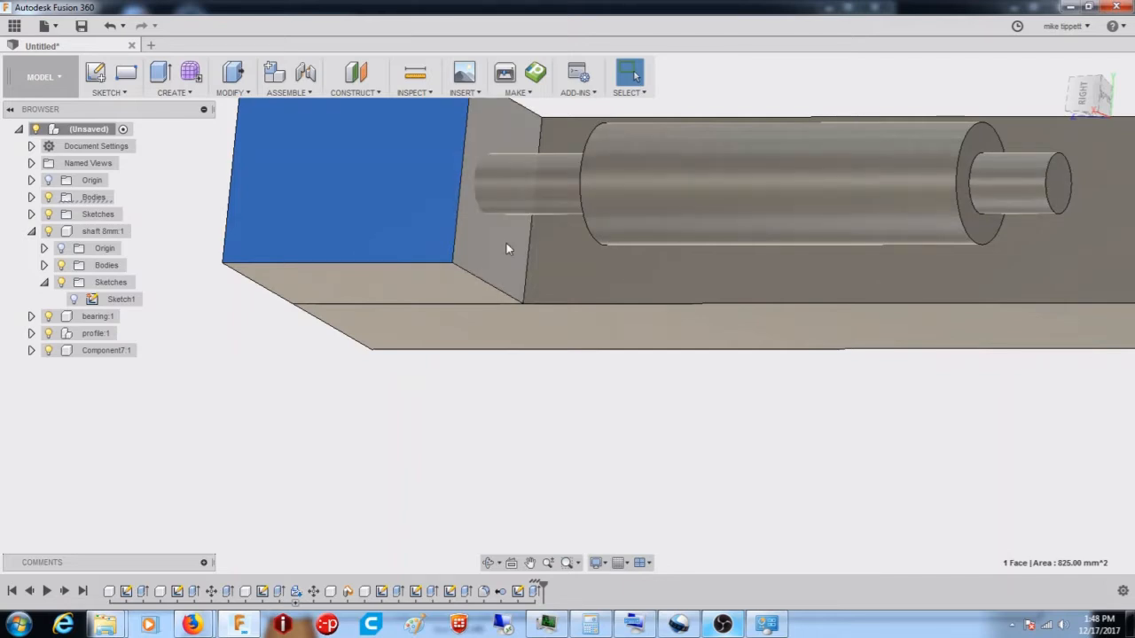
shift+middle_drag(502, 243, 483, 248)
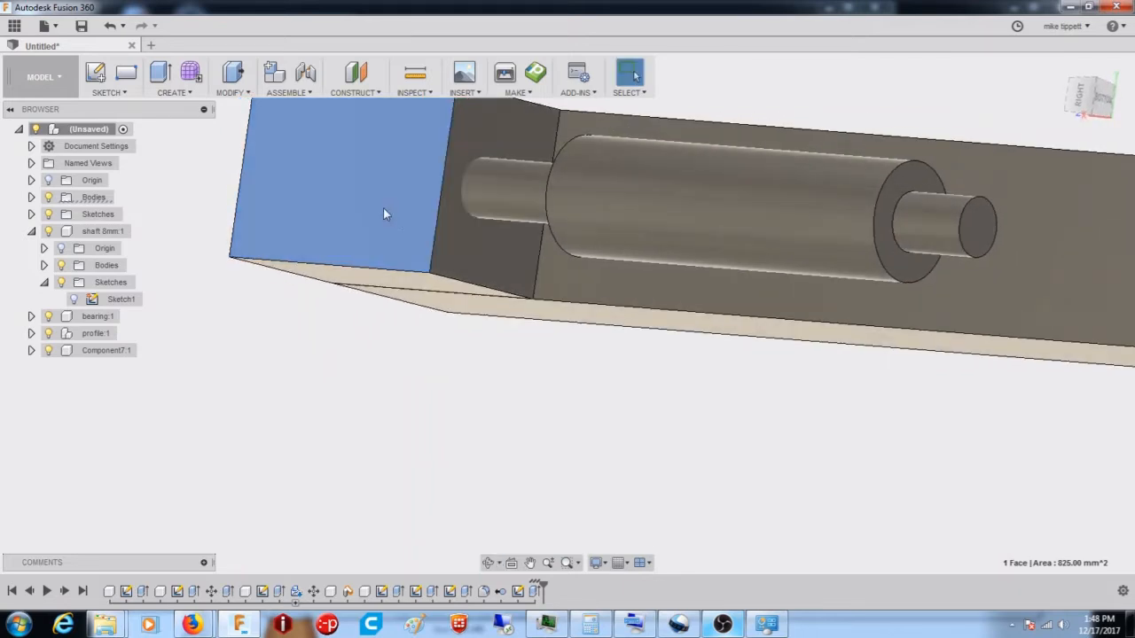
shift+middle_drag(435, 209, 470, 186)
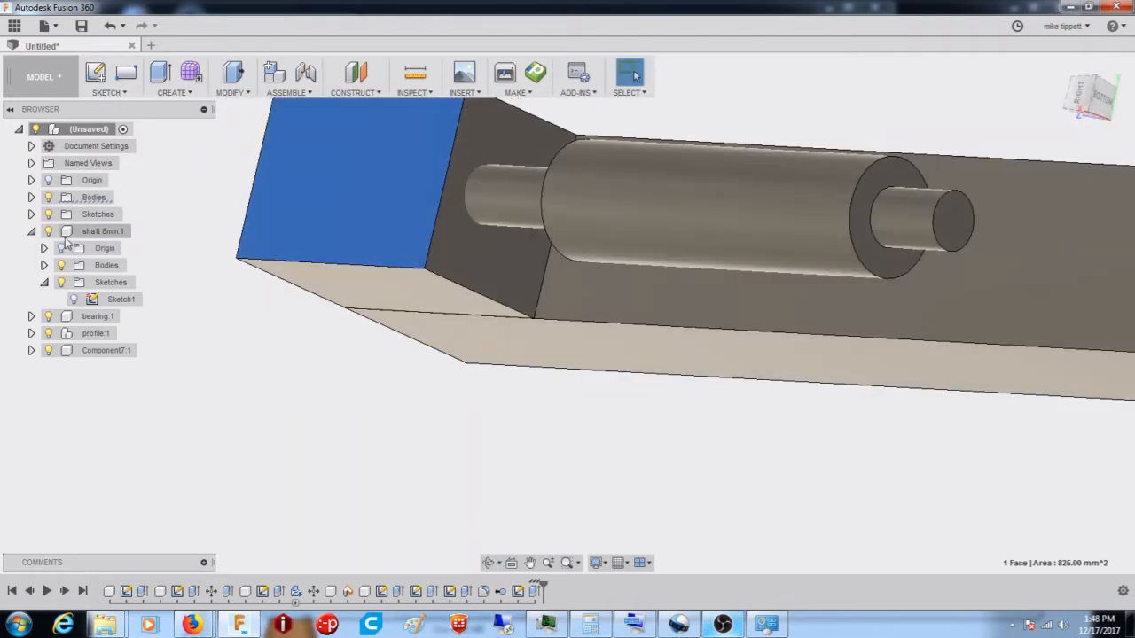
click(49, 231)
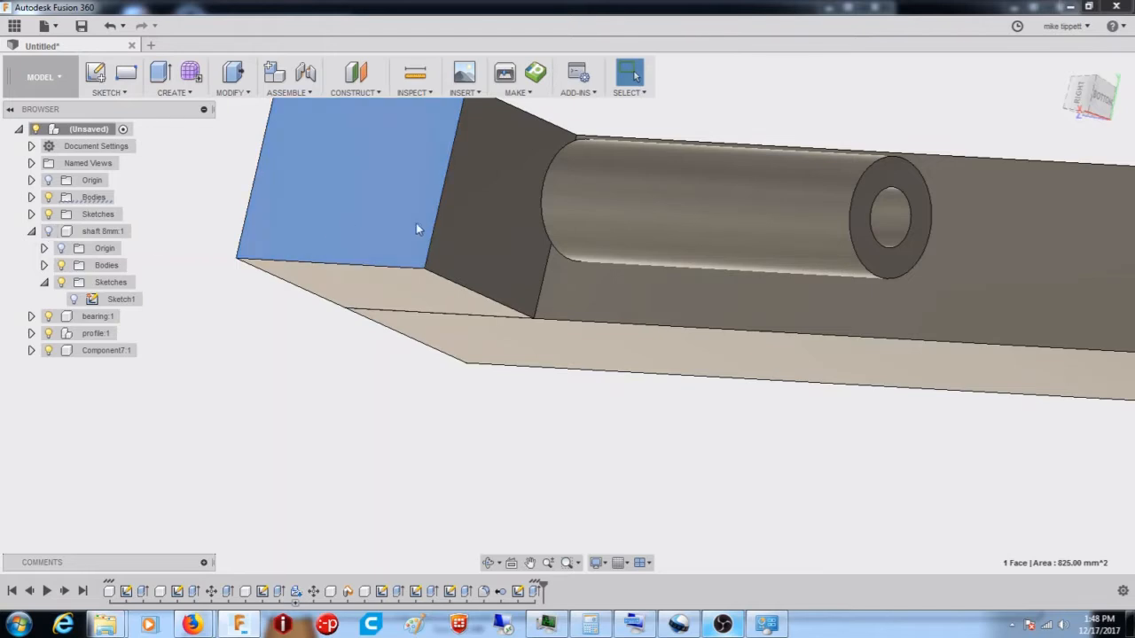
shift+middle_drag(449, 220, 514, 189)
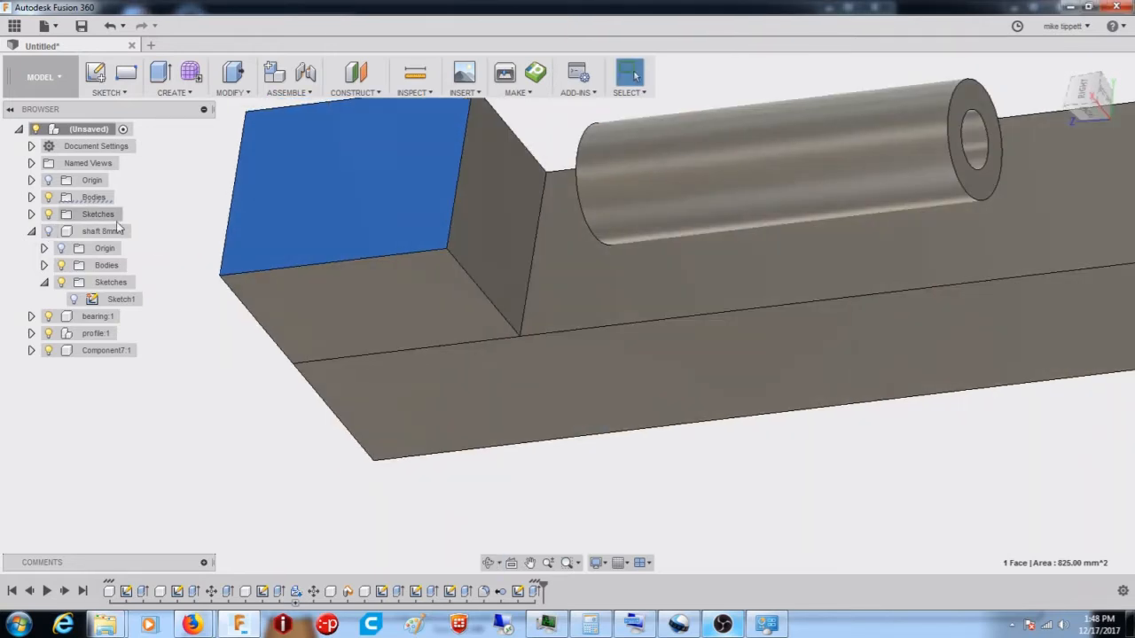
click(49, 231)
shift+middle_drag(477, 228, 610, 239)
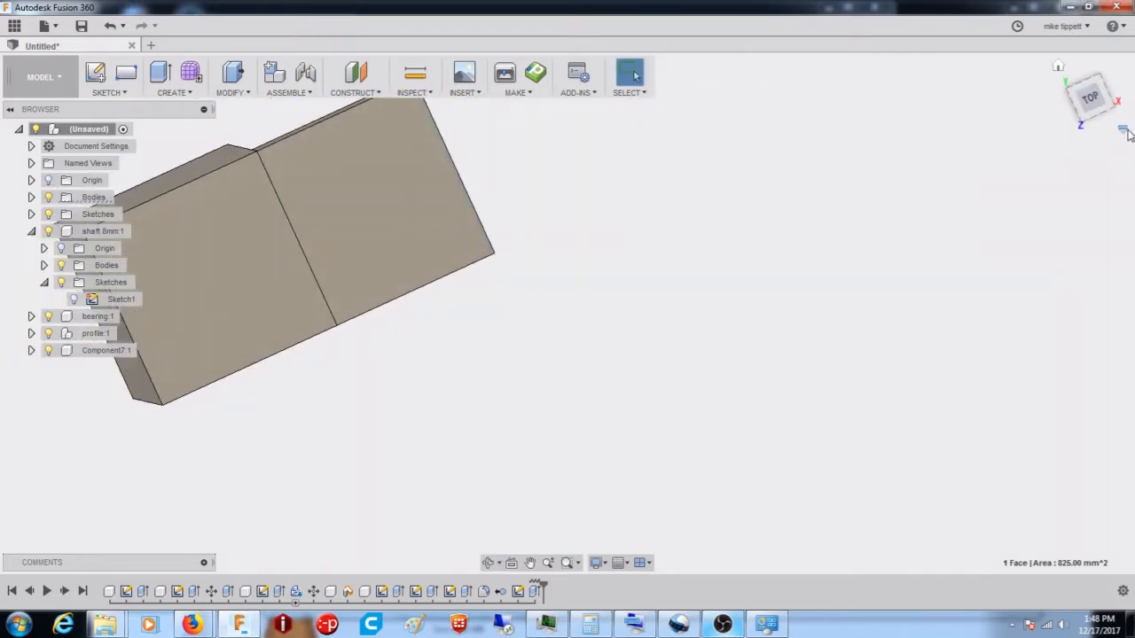
- Sketch a 2-point circle on the block's end face, matching the outline of the 8 mm shaft, and finish the sketch
click(1090, 98)
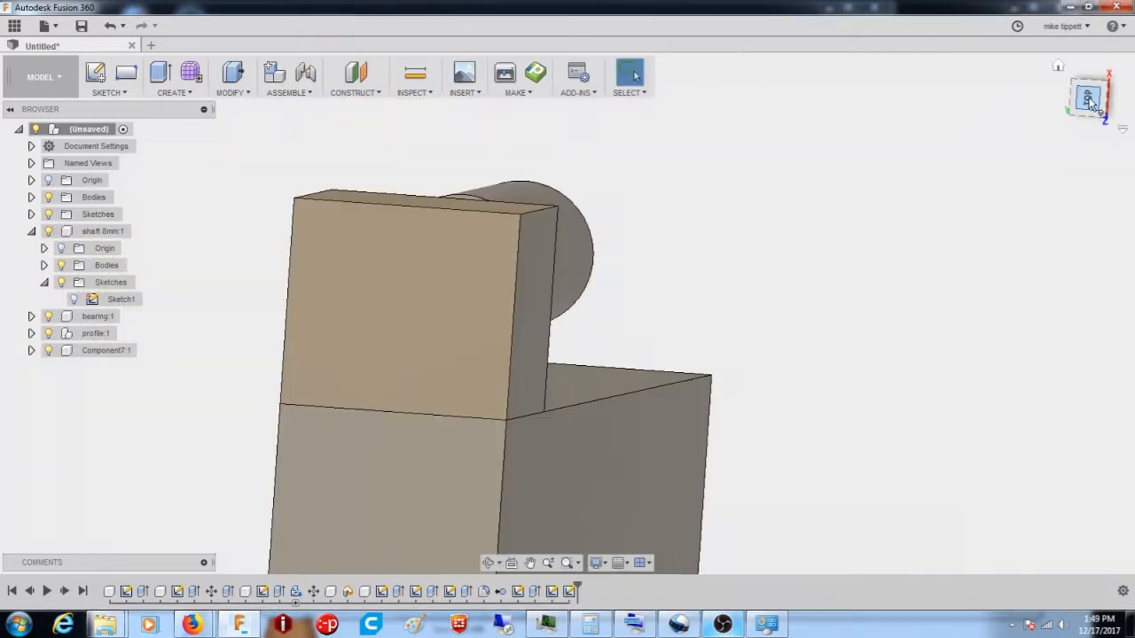
click(110, 93)
mouse_move(124, 157)
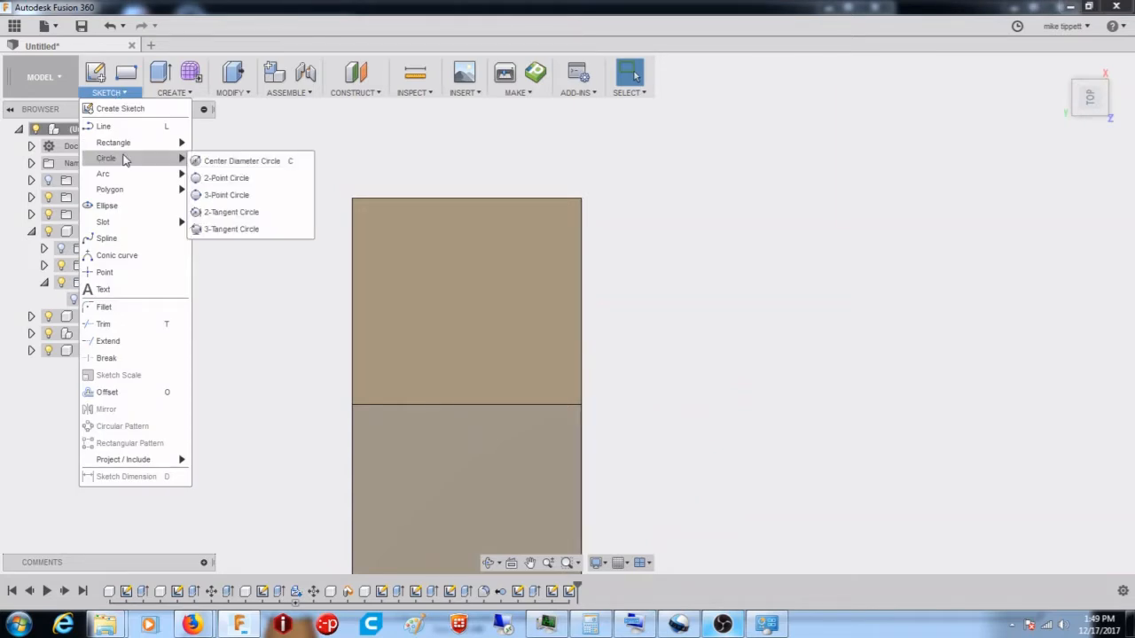
click(227, 178)
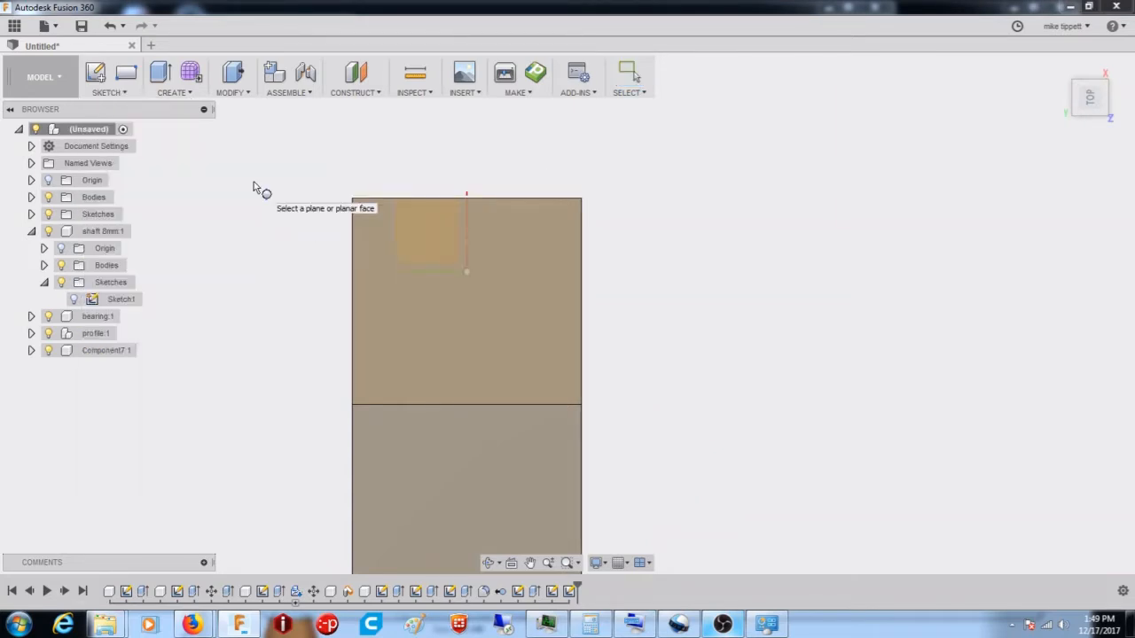
click(525, 282)
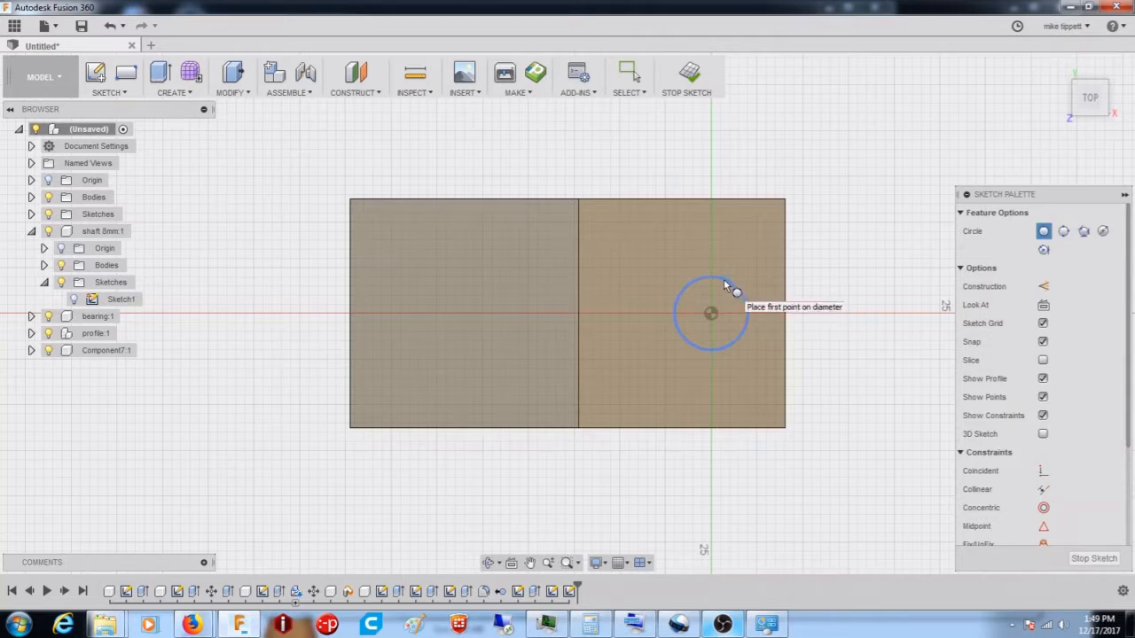
scroll(724, 279, up, 5)
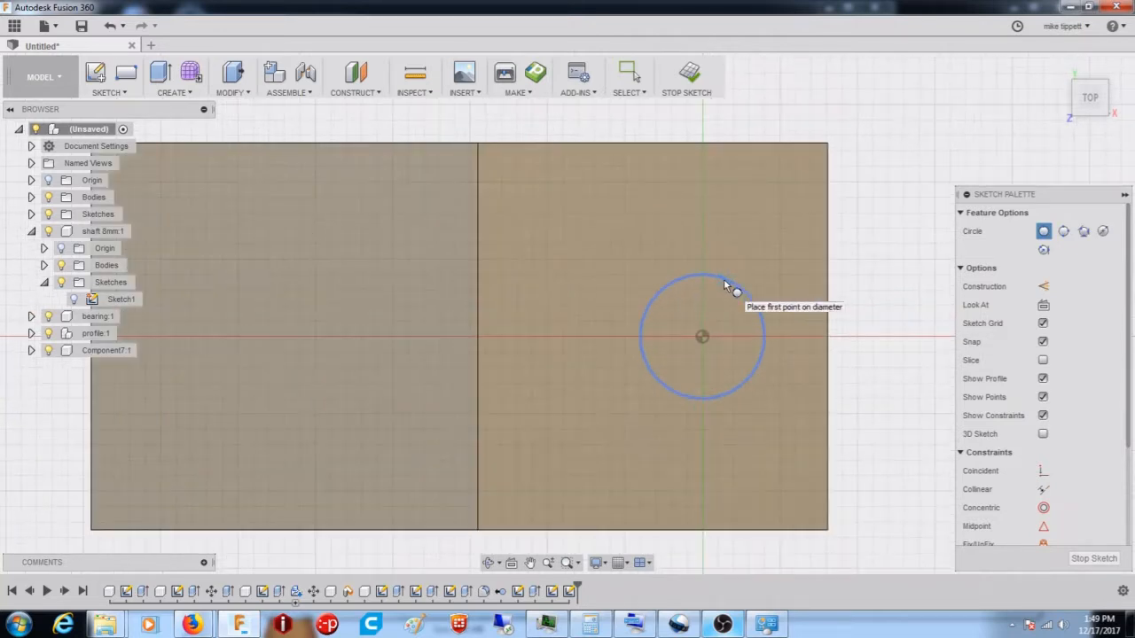
click(723, 279)
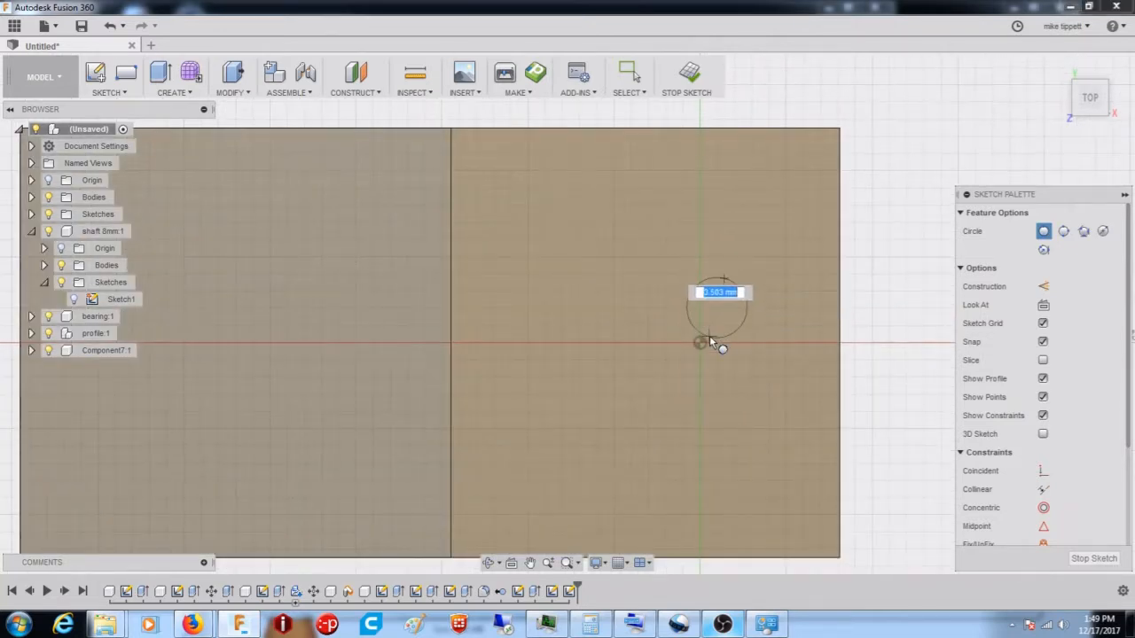
click(675, 414)
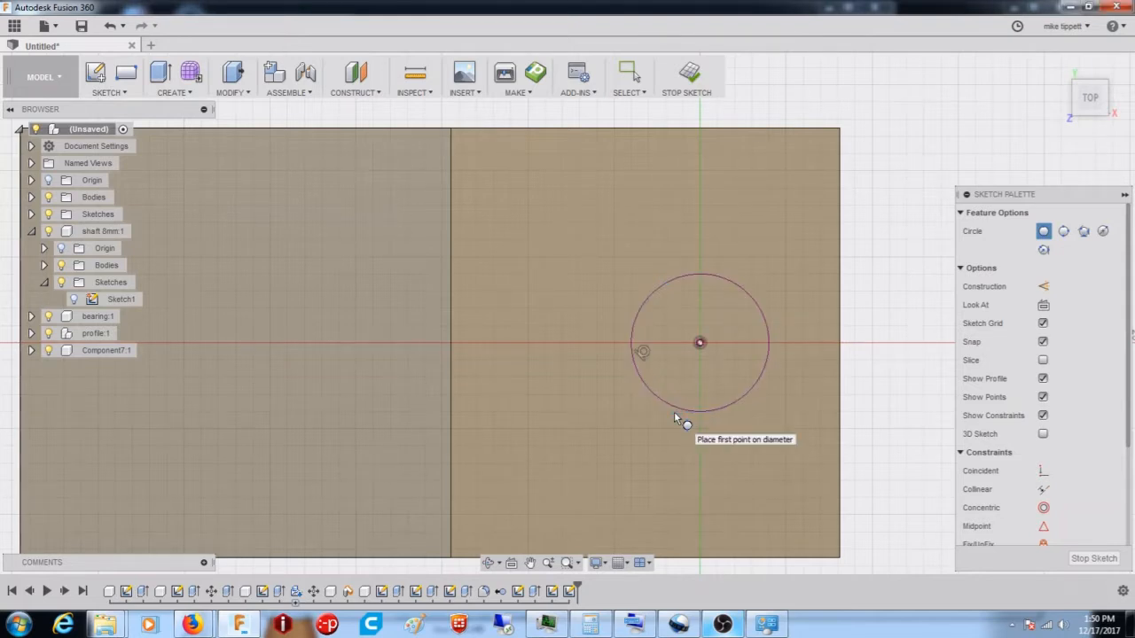
click(690, 79)
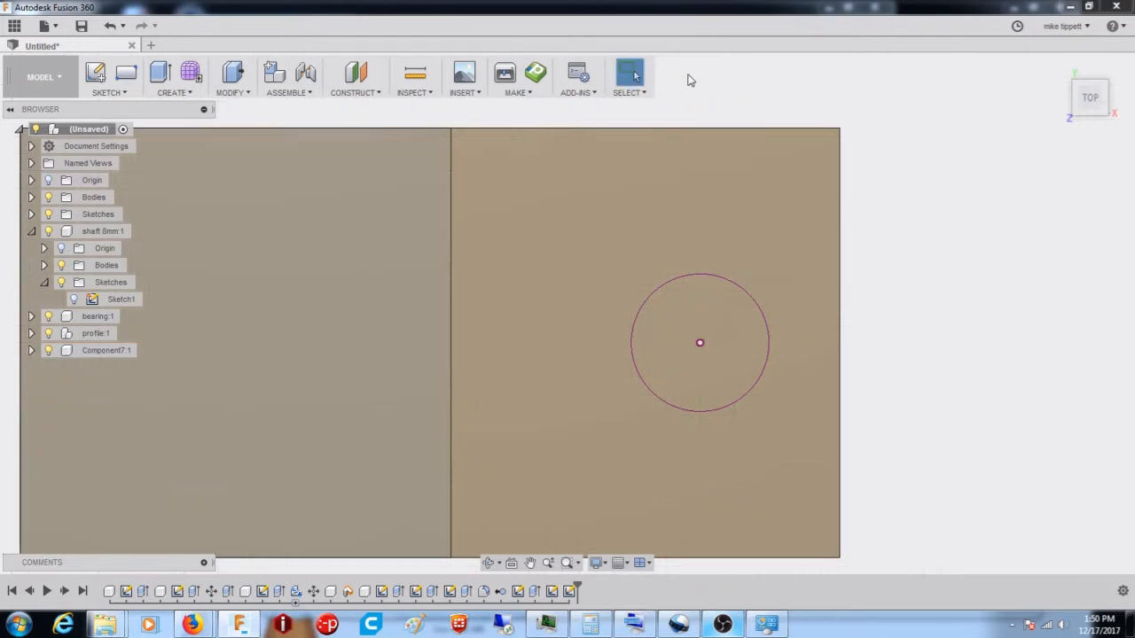
- Start extruding the circle on the block's end face, trying 15 mm outward and cutting -20 mm into the block
click(701, 317)
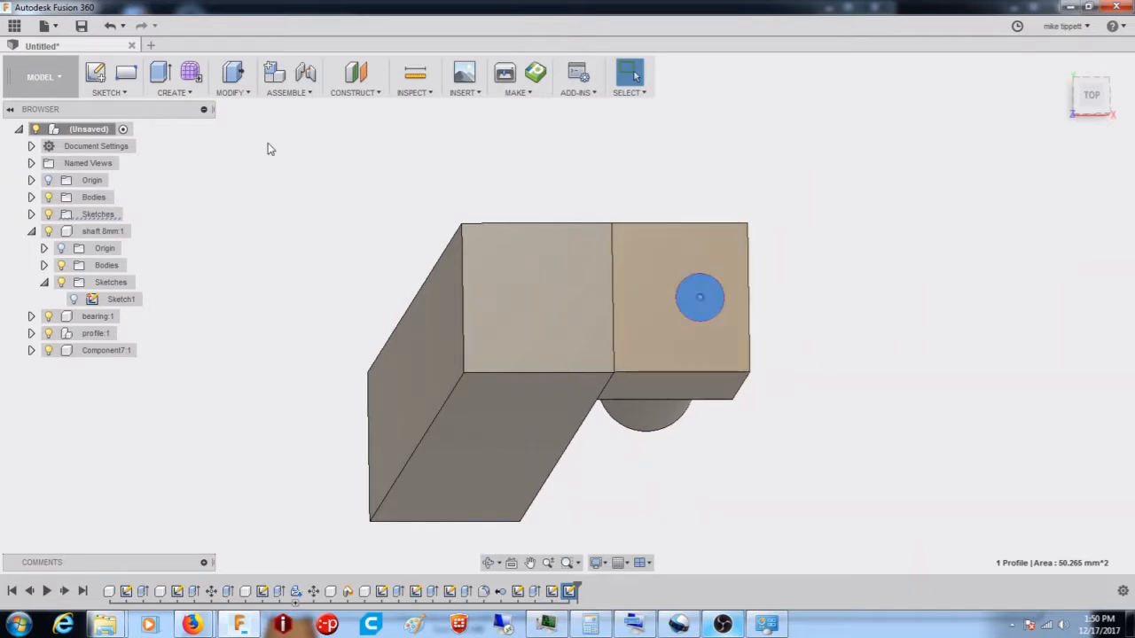
click(161, 74)
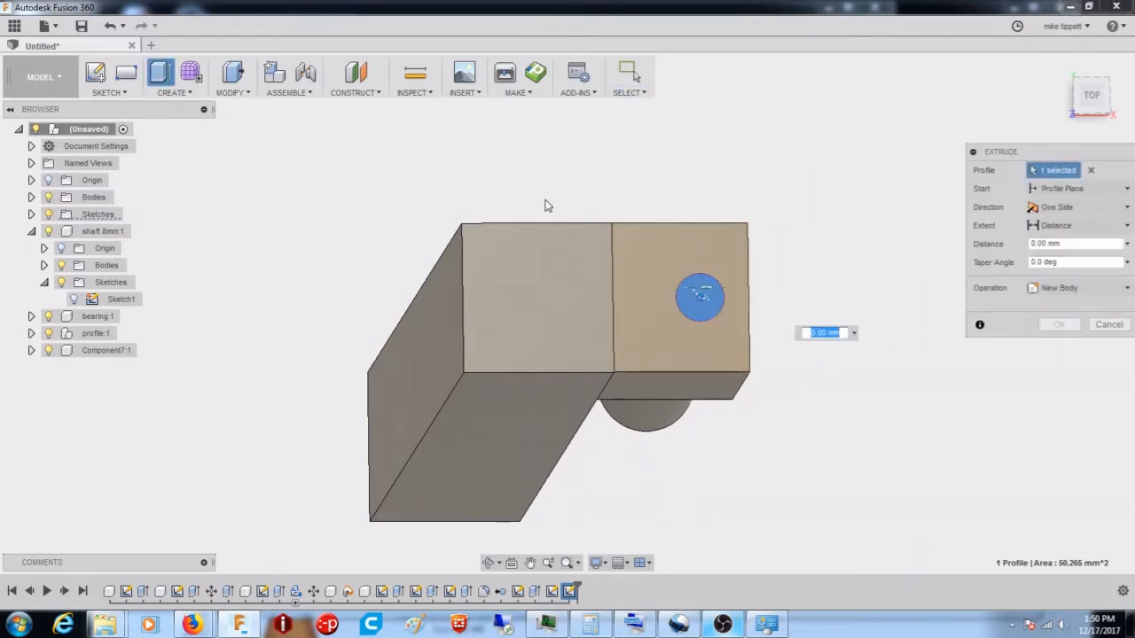
shift+middle_drag(666, 288, 723, 381)
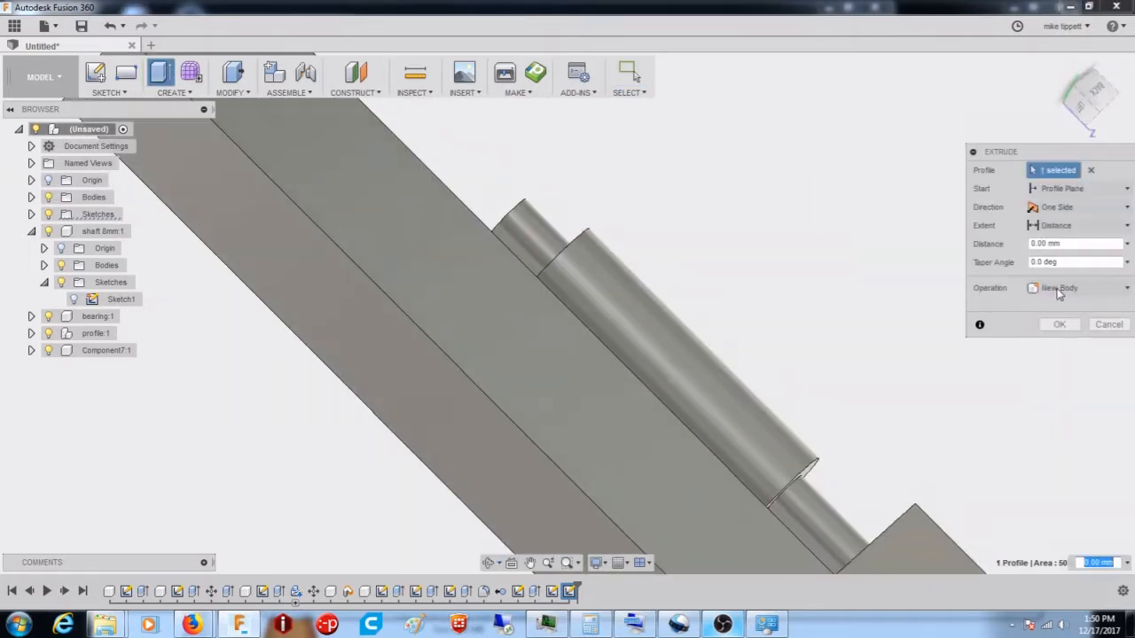
click(1098, 91)
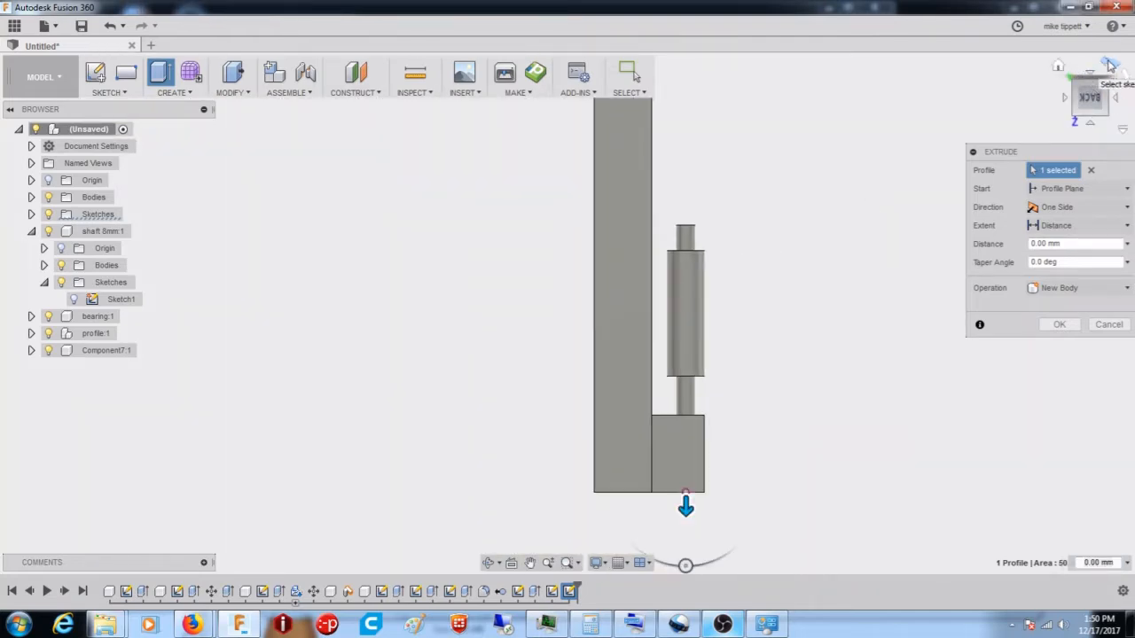
click(1110, 65)
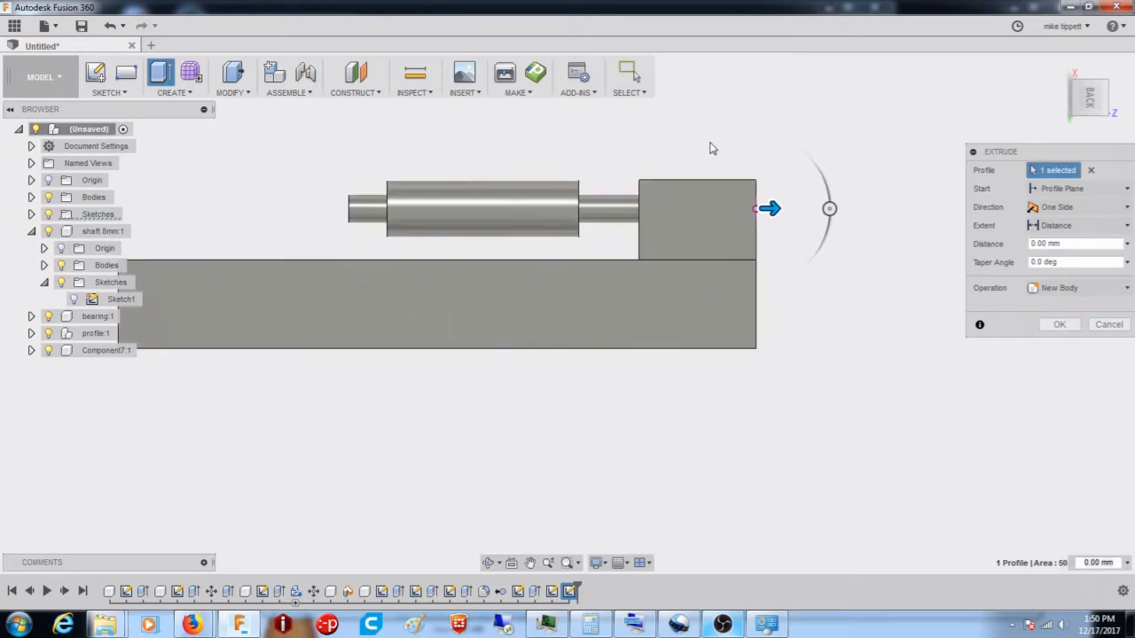
drag(792, 233, 848, 233)
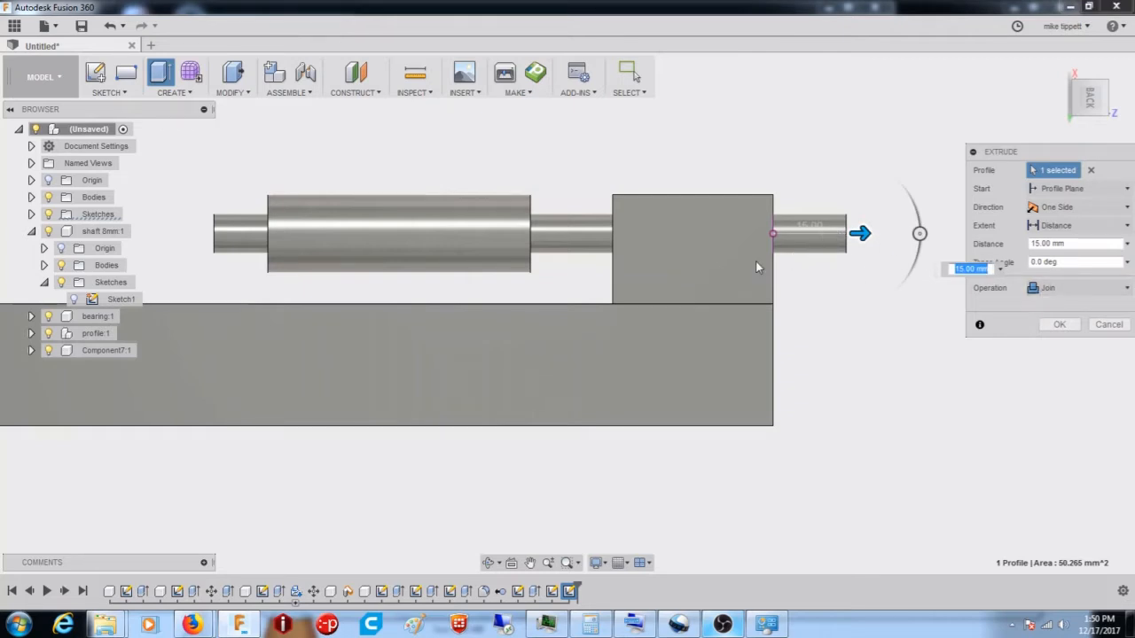
drag(859, 233, 720, 233)
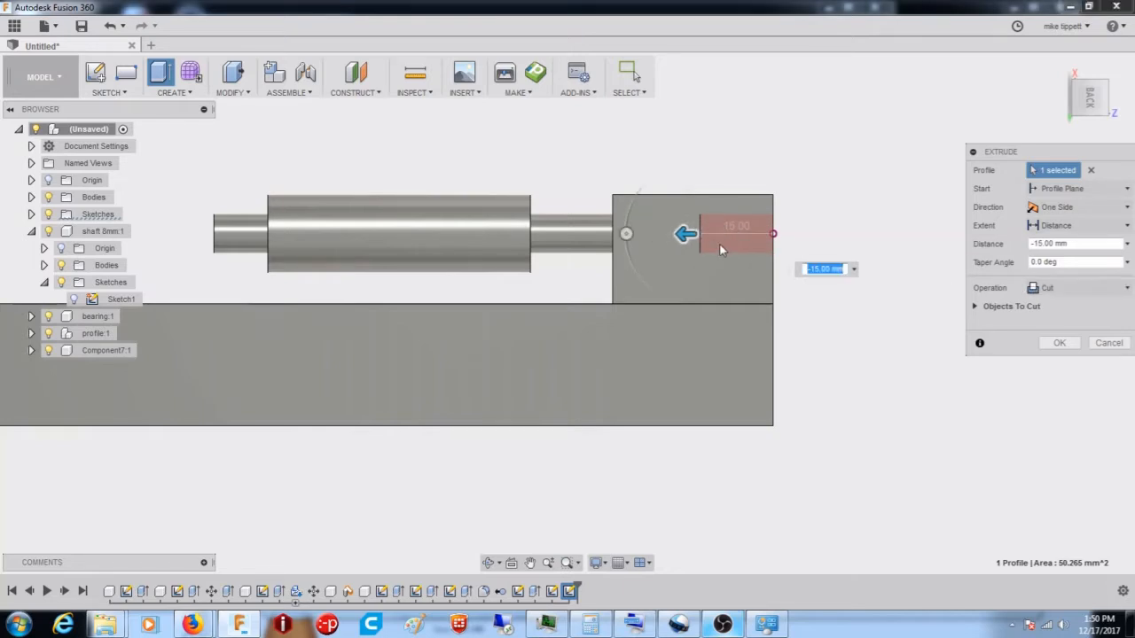
drag(684, 234, 666, 235)
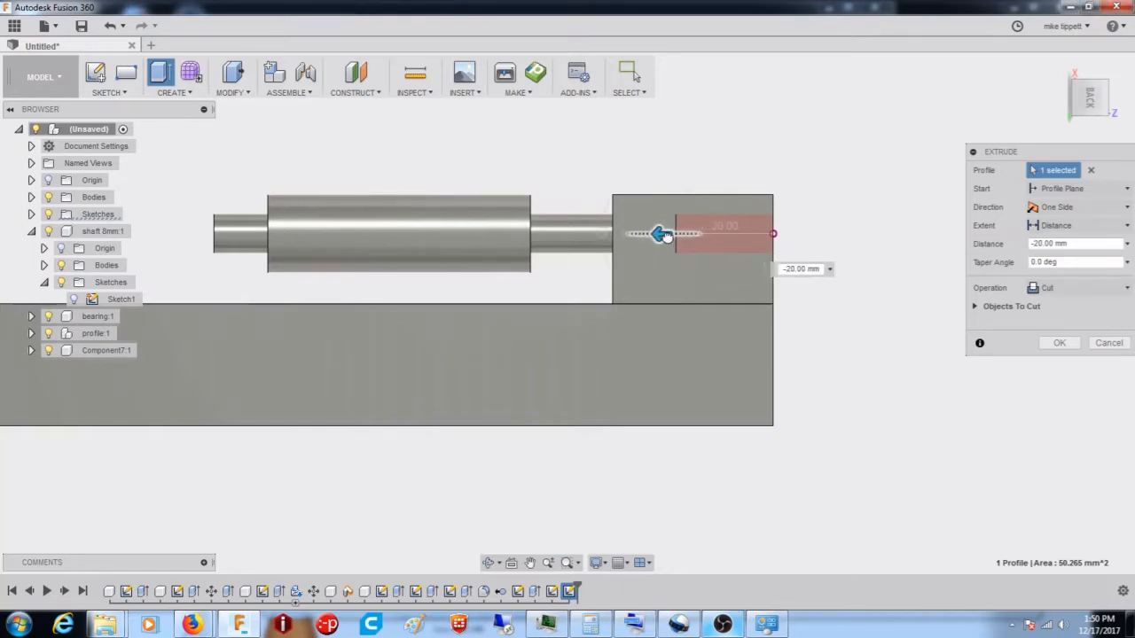
- Try cut distances of -23 mm, -20 mm and -39 mm for the shaft hole, running past the block's inner face
scroll(654, 233, up, 3)
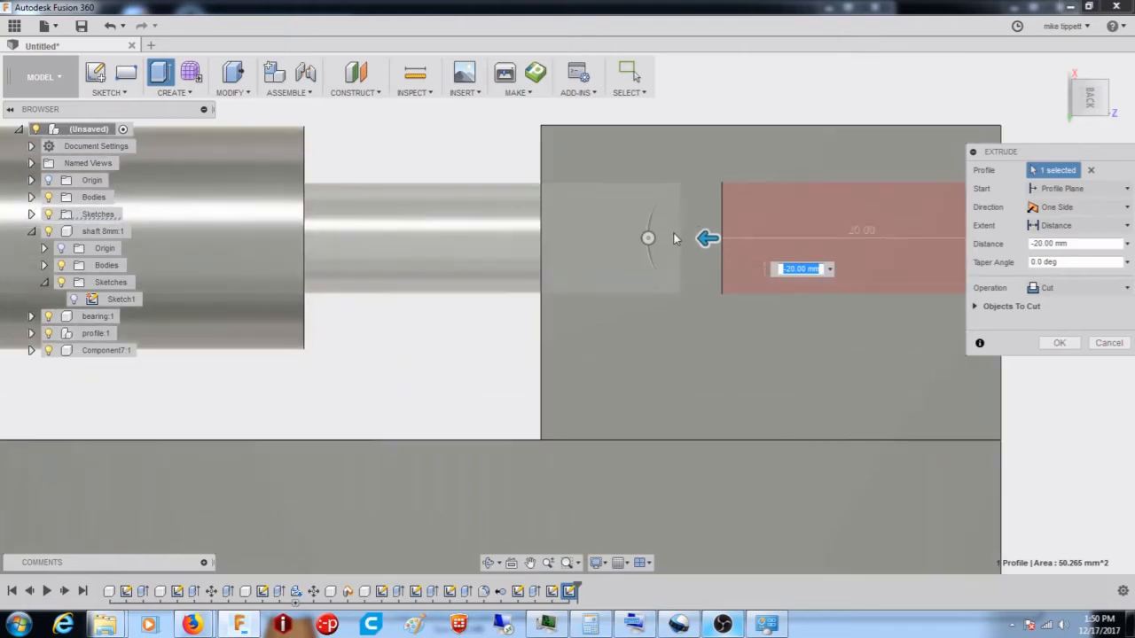
drag(704, 236, 667, 239)
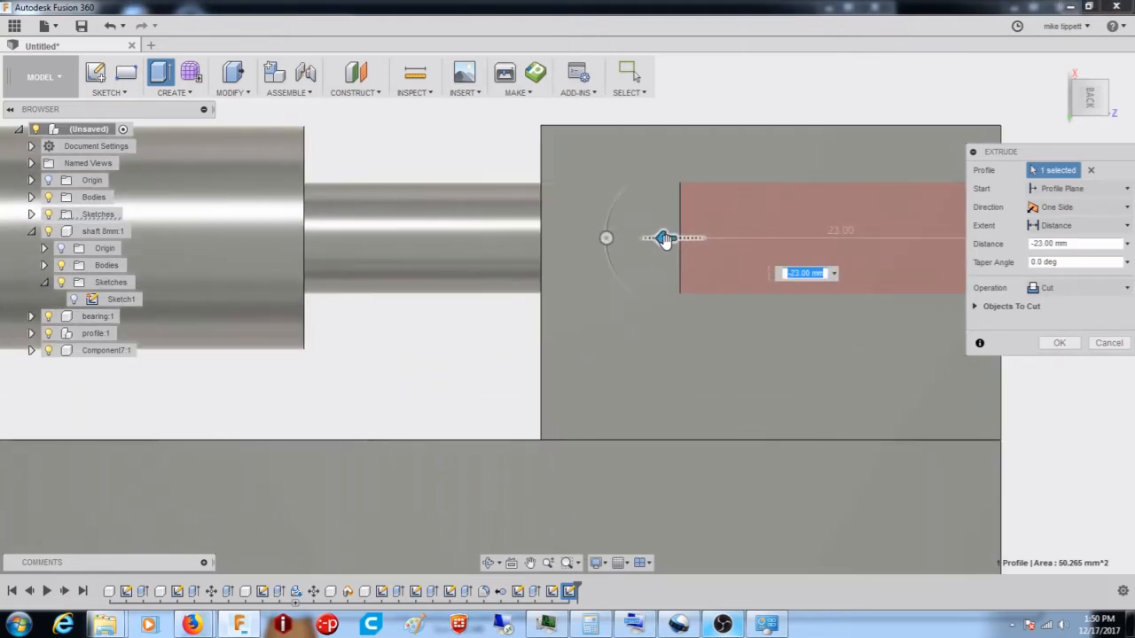
drag(665, 240, 709, 241)
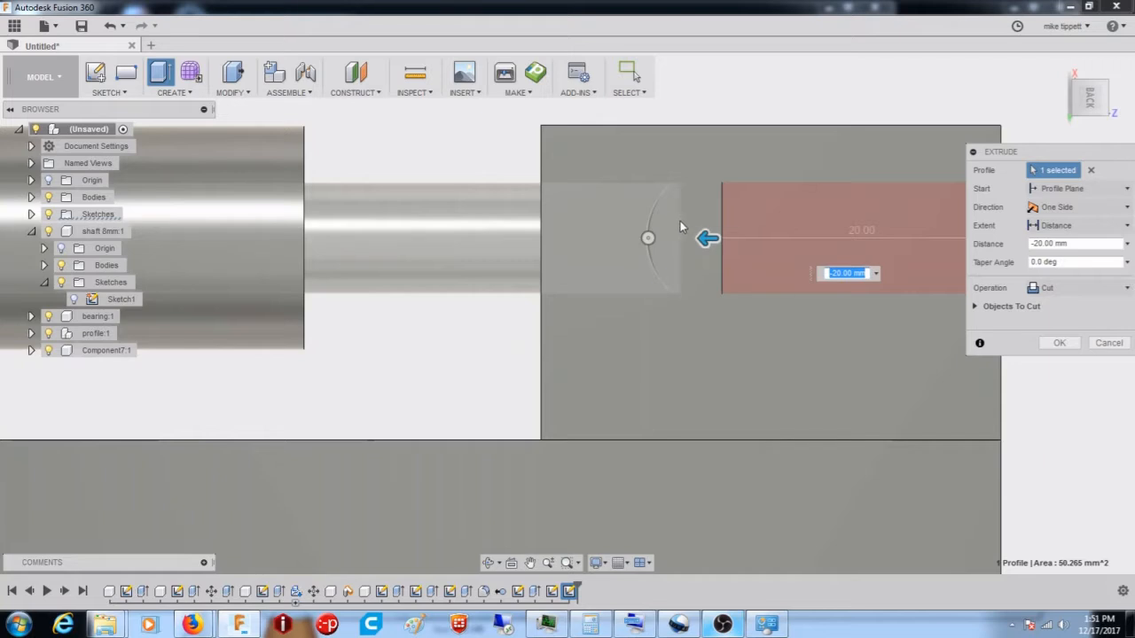
drag(704, 237, 441, 237)
shift+middle_drag(491, 273, 519, 285)
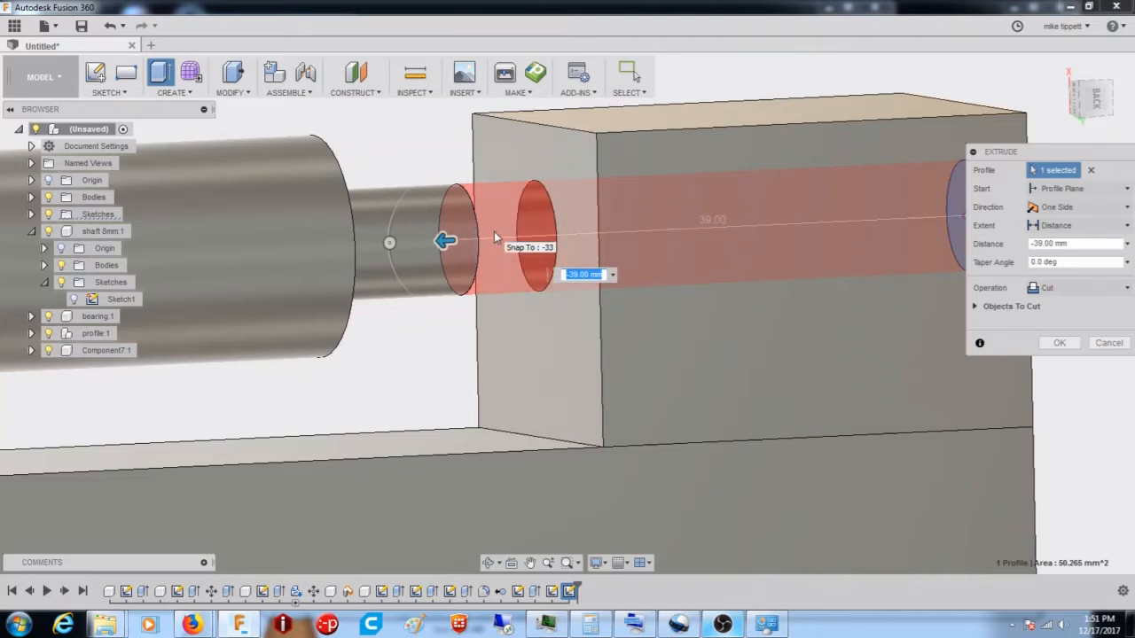
- Set the cut's extent to To Object, pick the block's face toward the bearing, hide the shaft and create the hole
click(1061, 229)
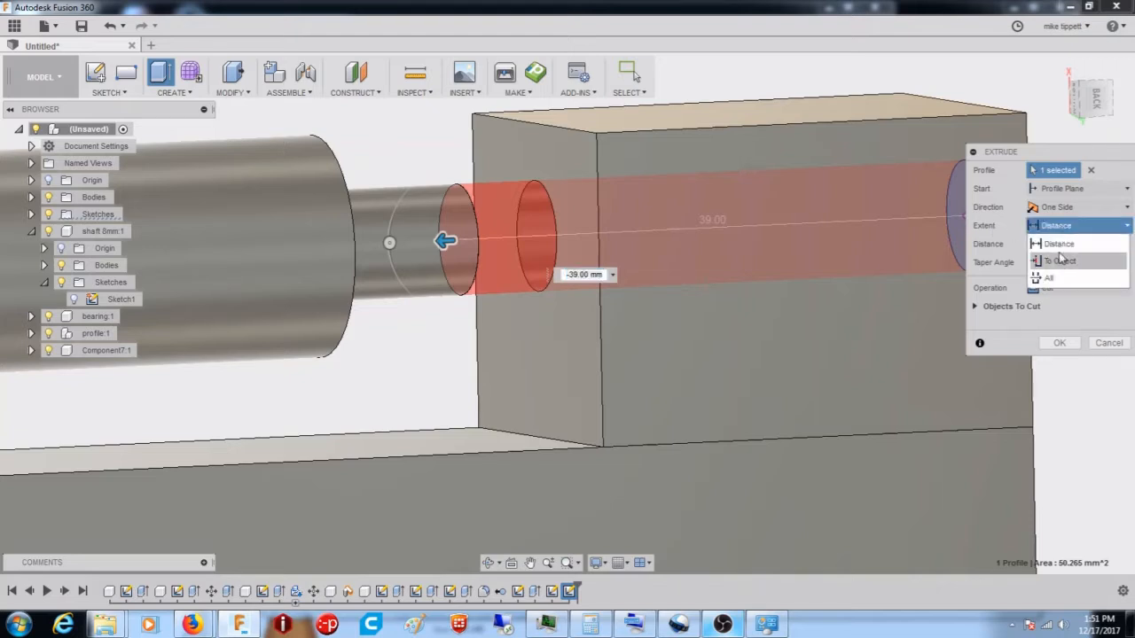
click(1061, 261)
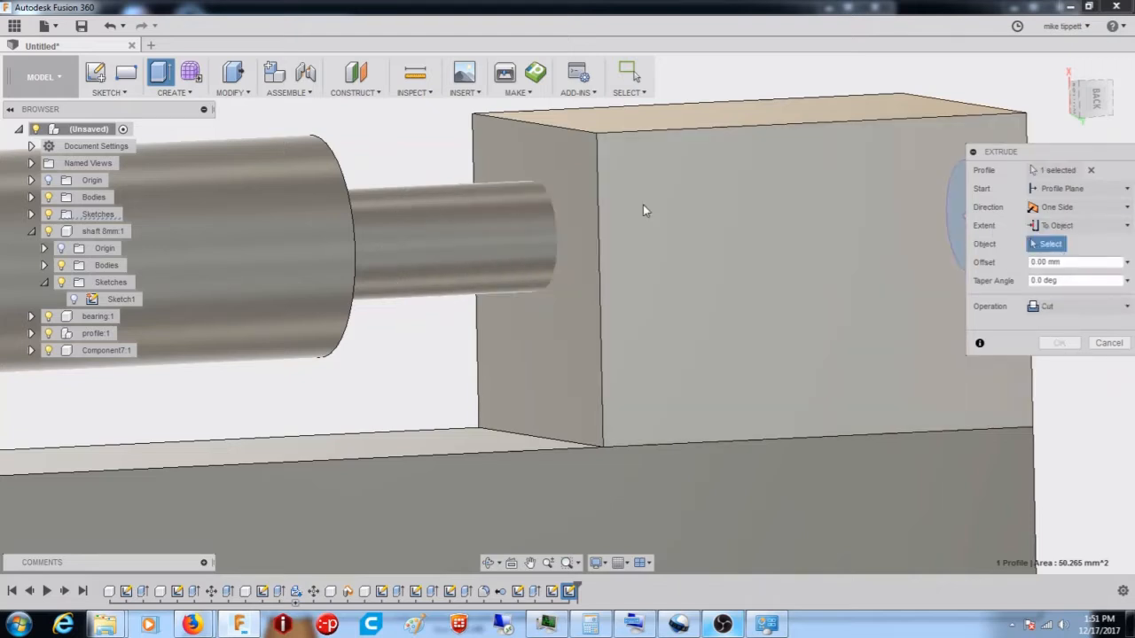
click(570, 176)
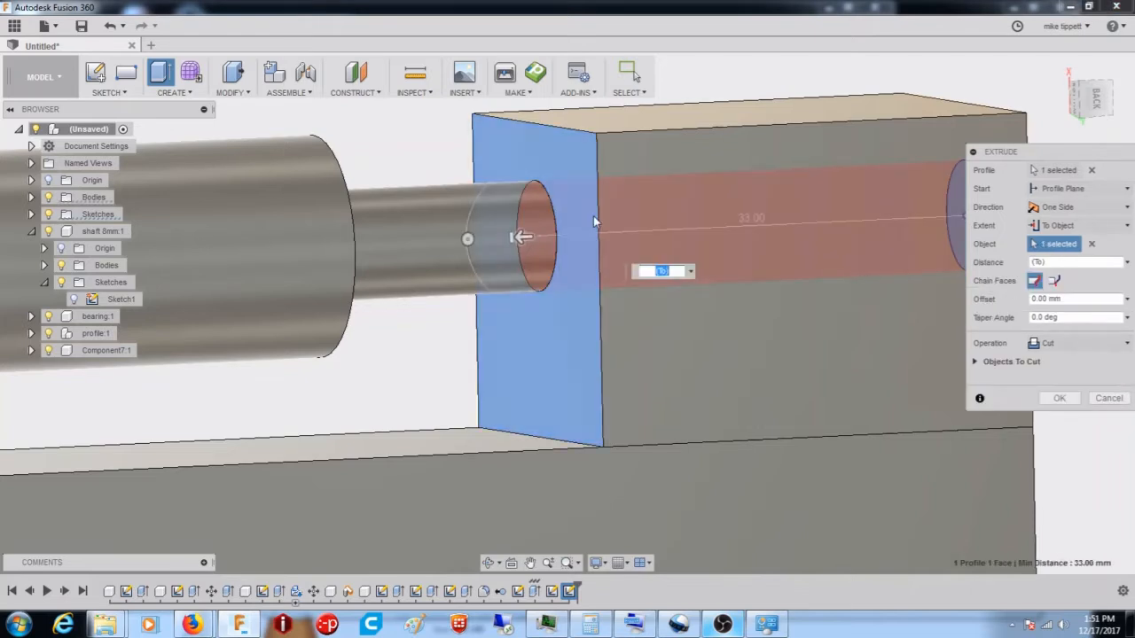
mouse_move(603, 223)
shift+middle_down()
mouse_move(578, 220)
mouse_move(601, 218)
mouse_move(606, 229)
mouse_move(592, 235)
shift+middle_up()
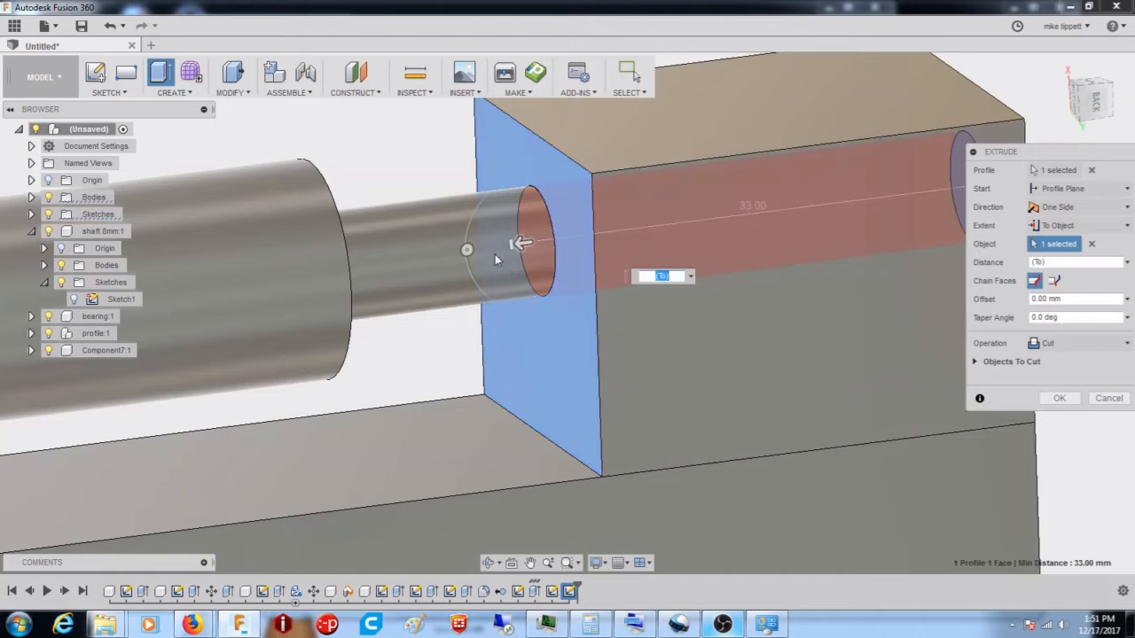
click(48, 232)
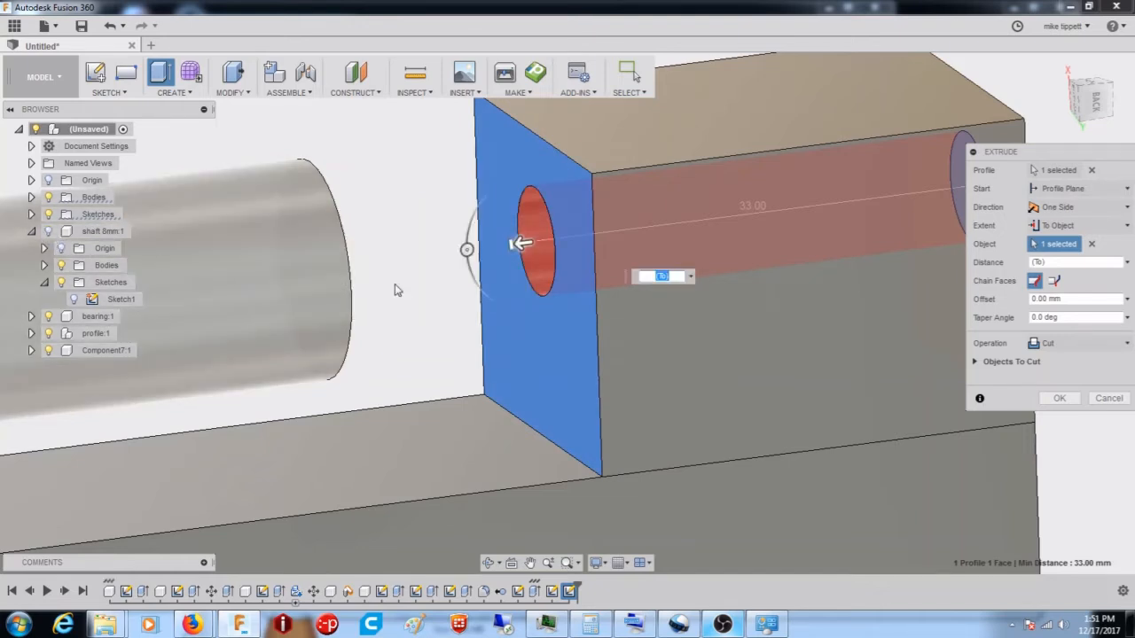
click(1065, 401)
- Examine the hole from both ends of the block with the shaft component shown and hidden, and undo the hole cut
shift+middle_drag(946, 395, 488, 262)
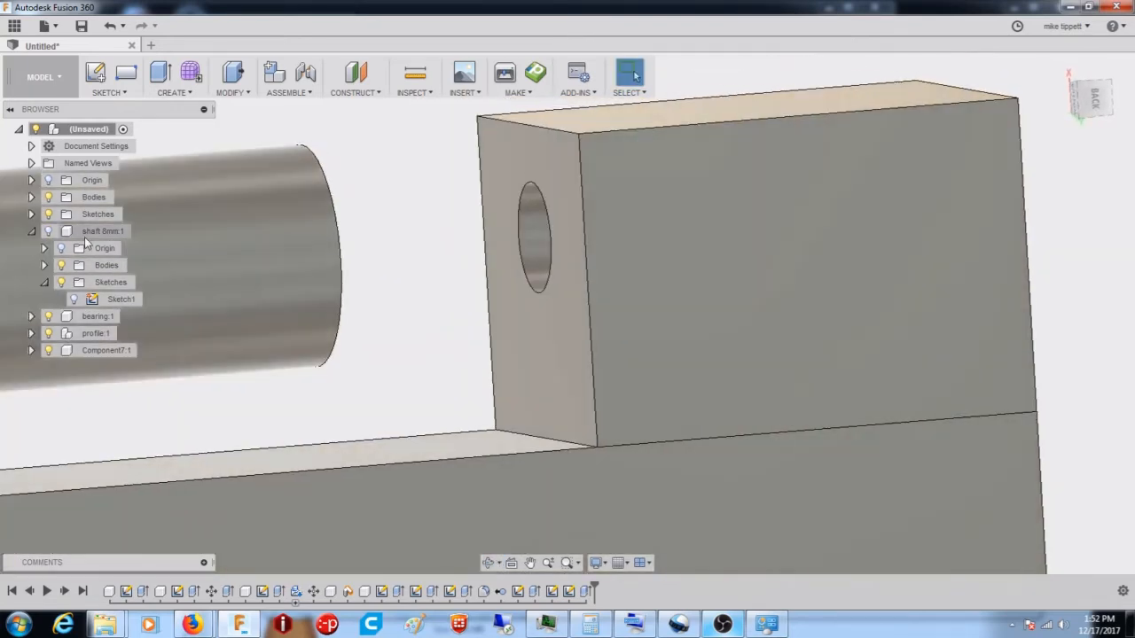
click(49, 231)
mouse_move(416, 307)
shift+middle_down()
mouse_move(406, 307)
mouse_move(426, 314)
shift+middle_up()
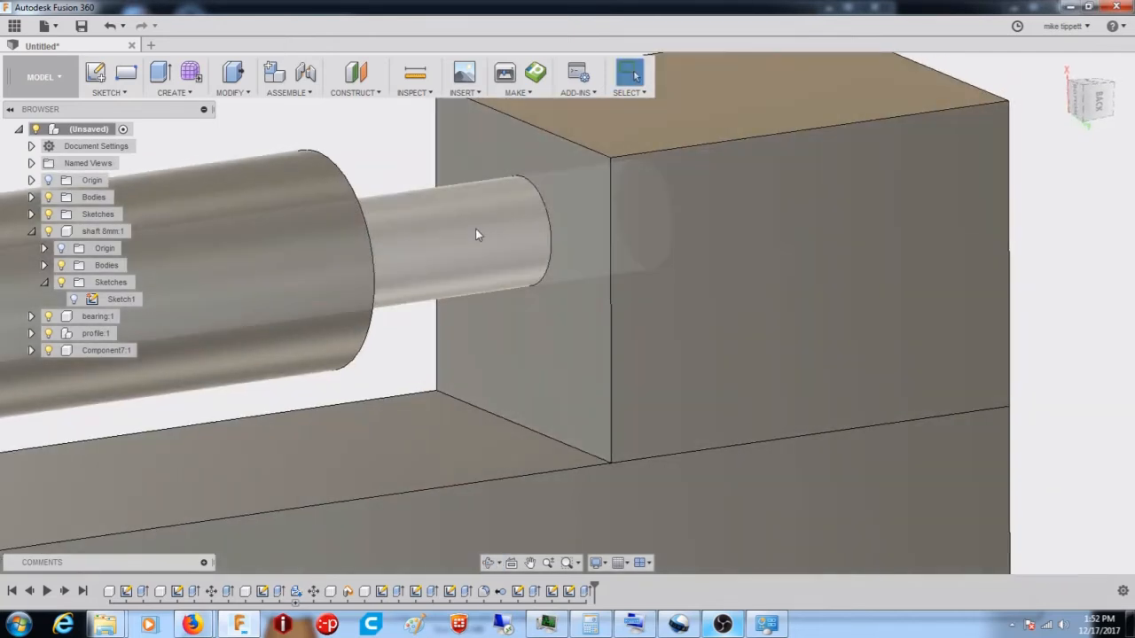
click(48, 231)
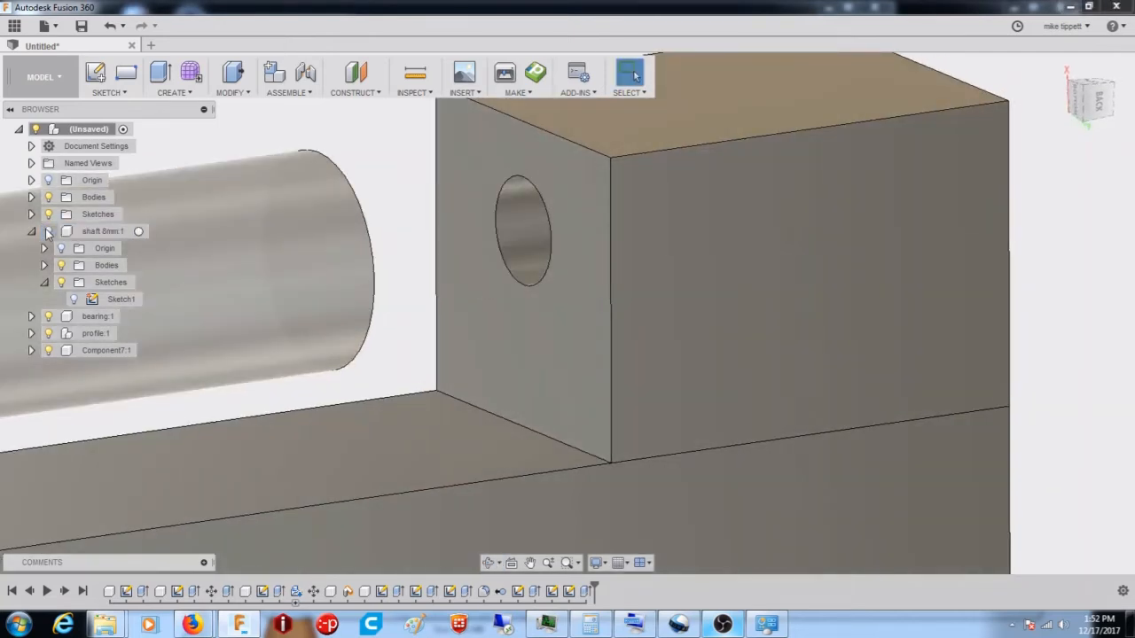
click(49, 231)
shift+middle_drag(608, 286, 572, 317)
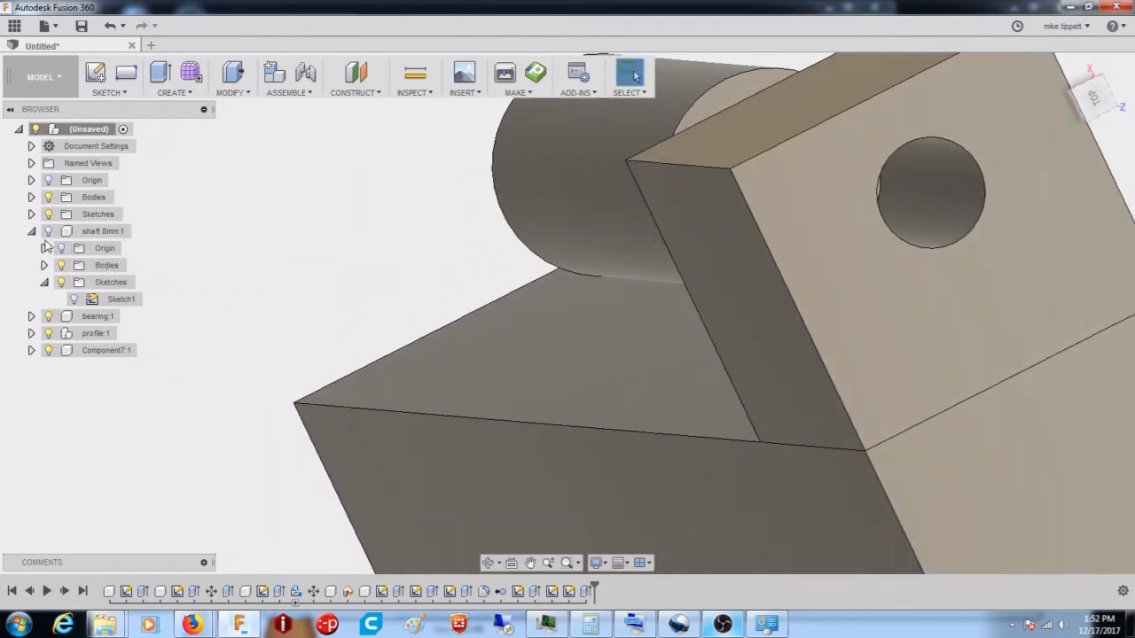
click(49, 231)
shift+middle_drag(349, 245, 373, 251)
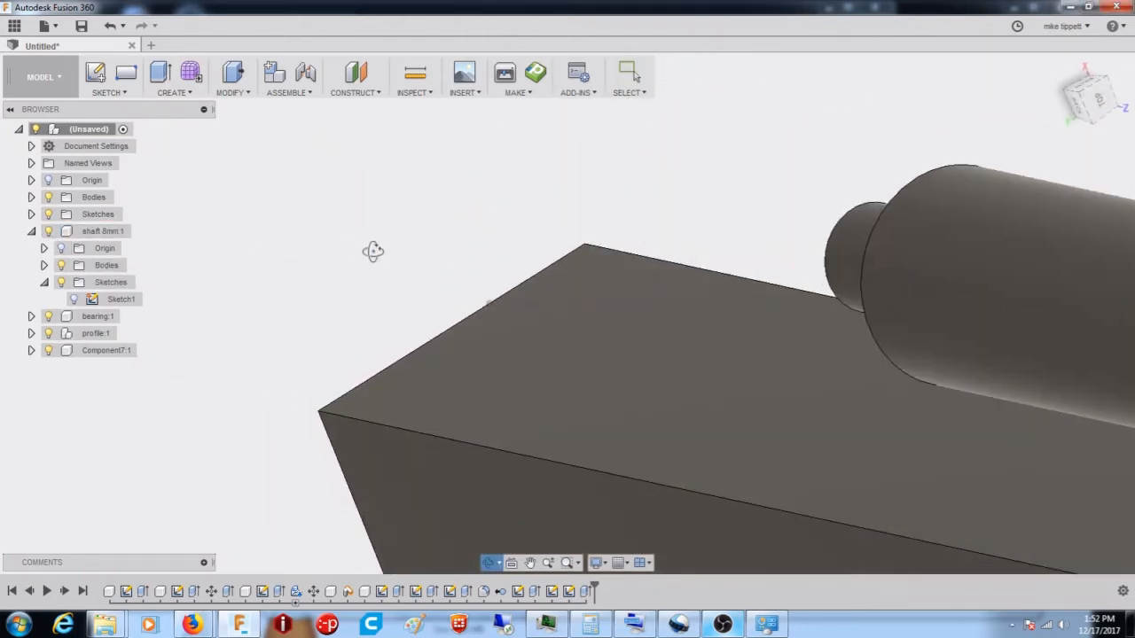
scroll(320, 230, down, 5)
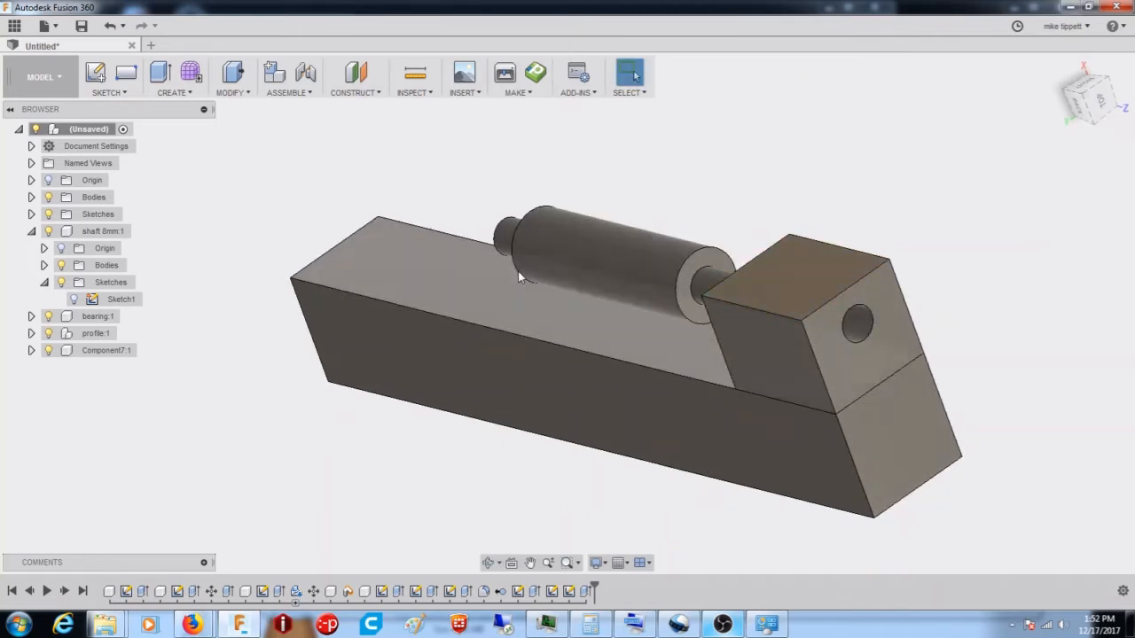
click(110, 27)
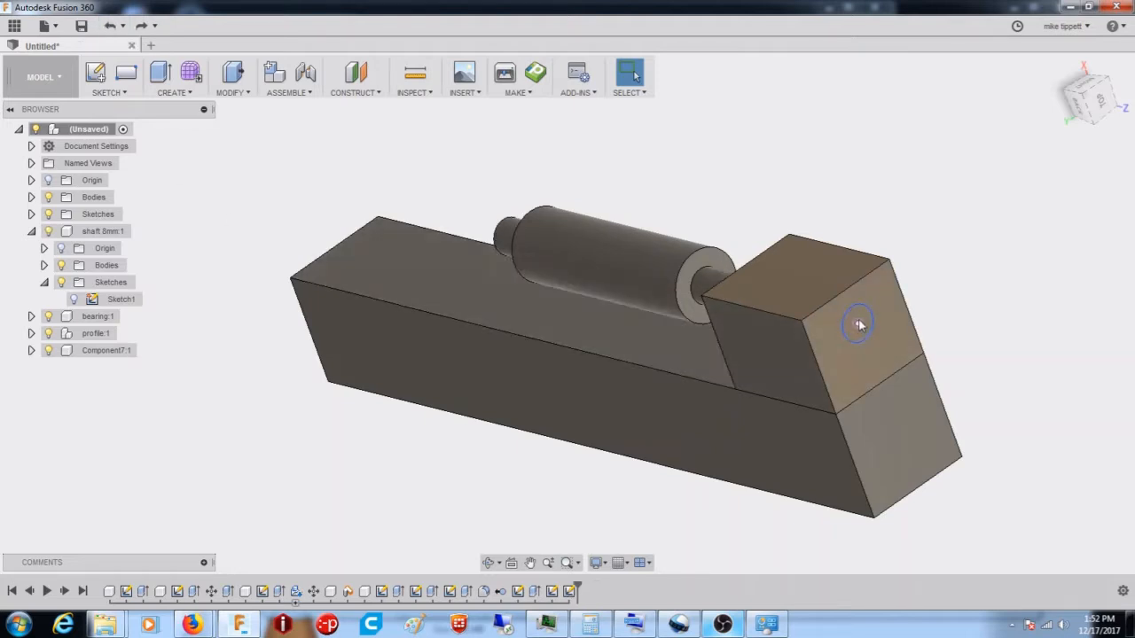
- Extrude the circle on the block's end face again as a cut with a distance of -20 mm
shift+middle_drag(626, 337, 674, 326)
click(1082, 110)
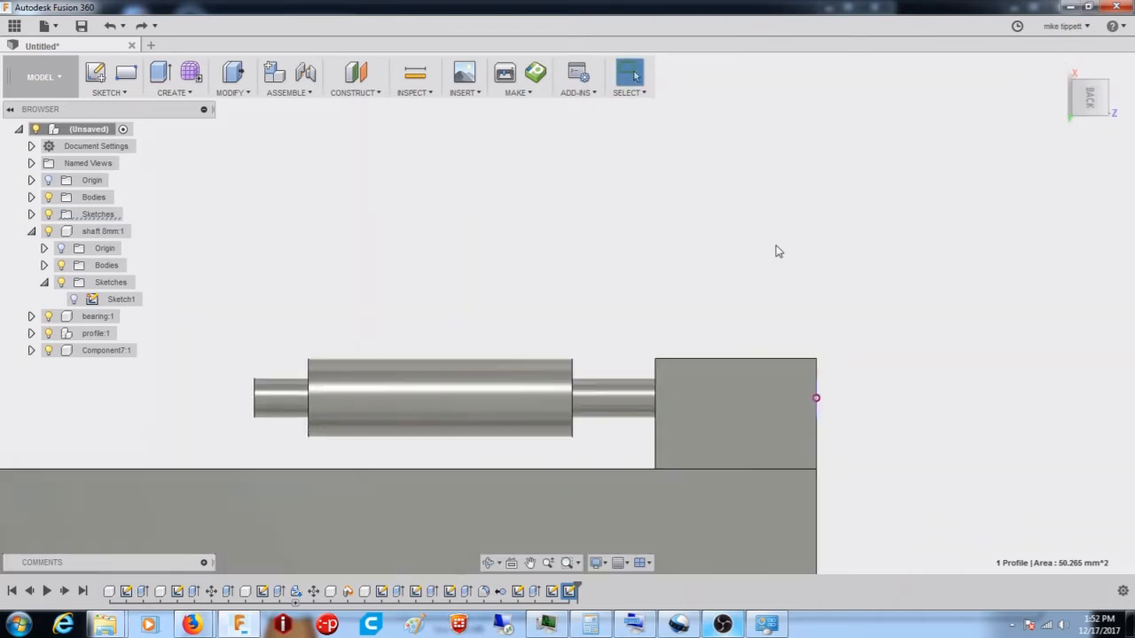
click(160, 75)
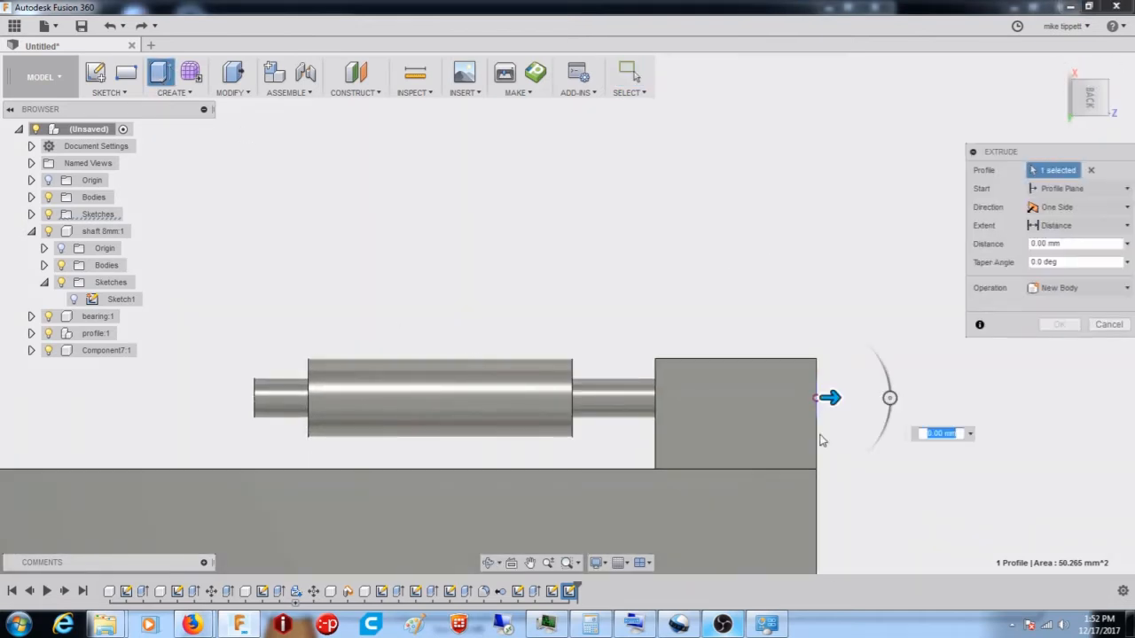
drag(827, 401, 736, 398)
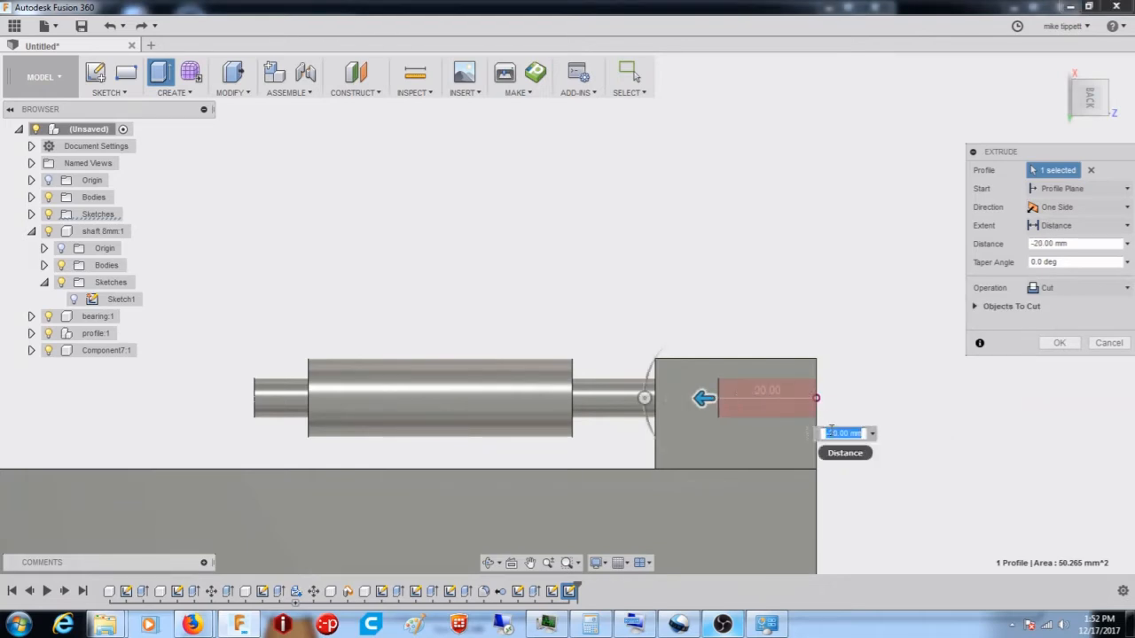
- Try the Two Sides direction for the cut and return it to One Side
click(1069, 209)
click(1069, 241)
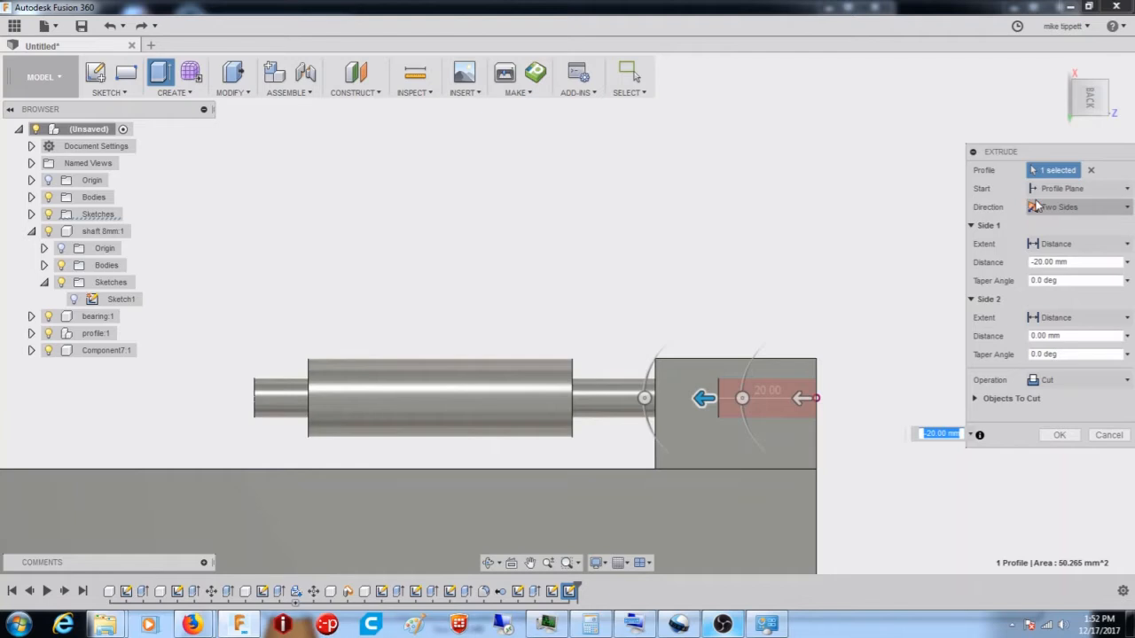
click(1036, 205)
click(1055, 224)
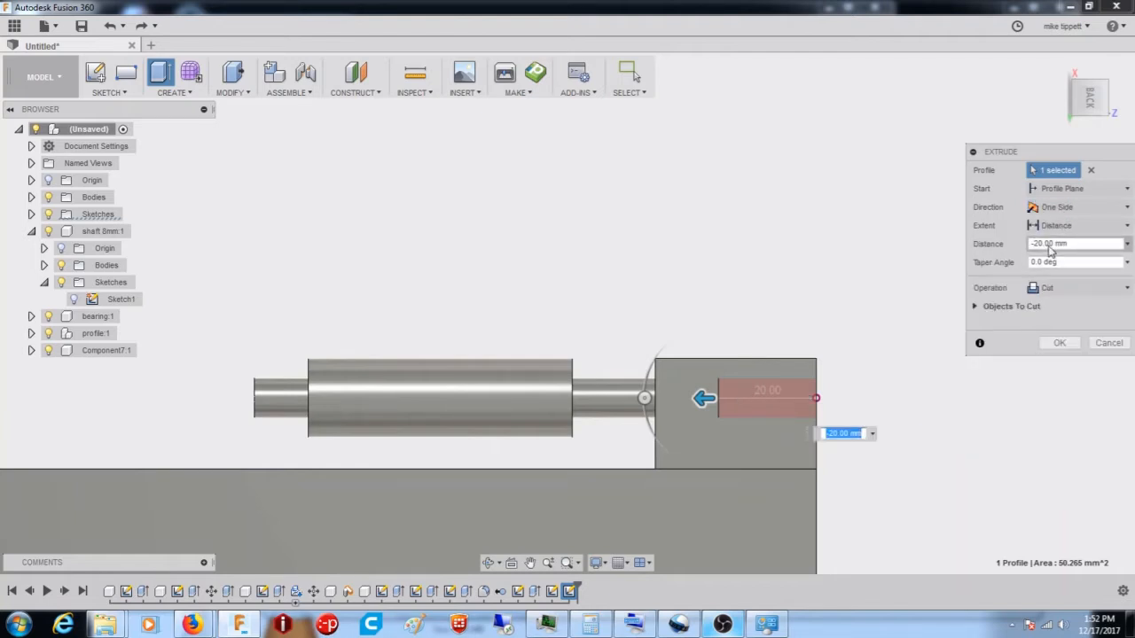
- Set the cut's extent to To Object, pick the block's face toward the bearing, and hide the shaft component
click(1064, 225)
click(1062, 261)
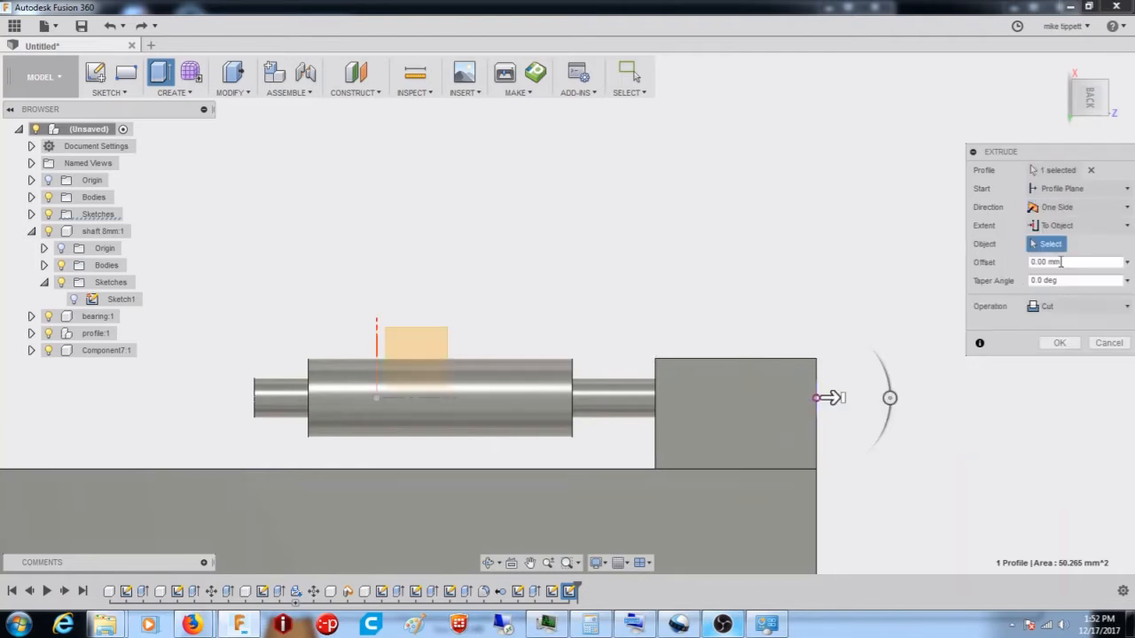
shift+middle_drag(720, 355, 625, 432)
click(628, 433)
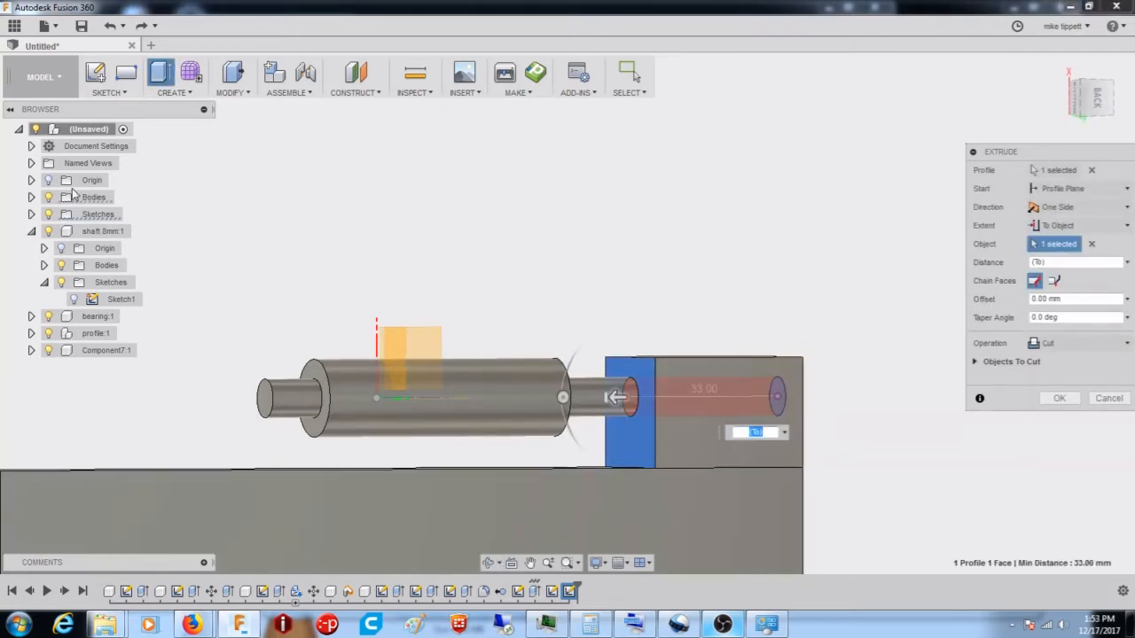
click(48, 234)
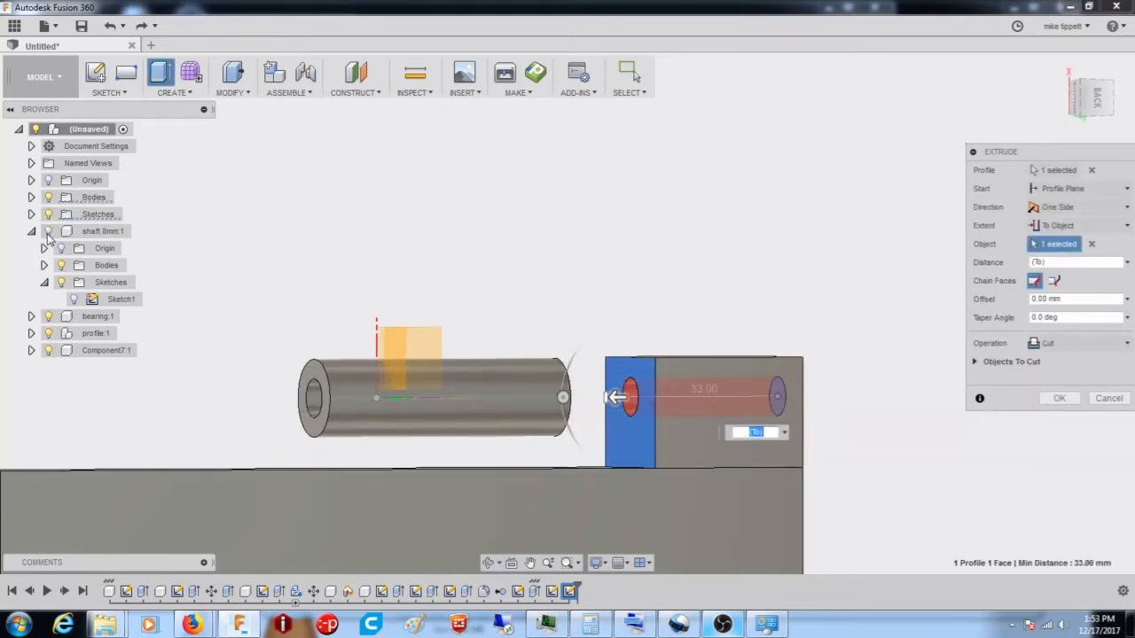
shift+middle_drag(508, 413, 433, 406)
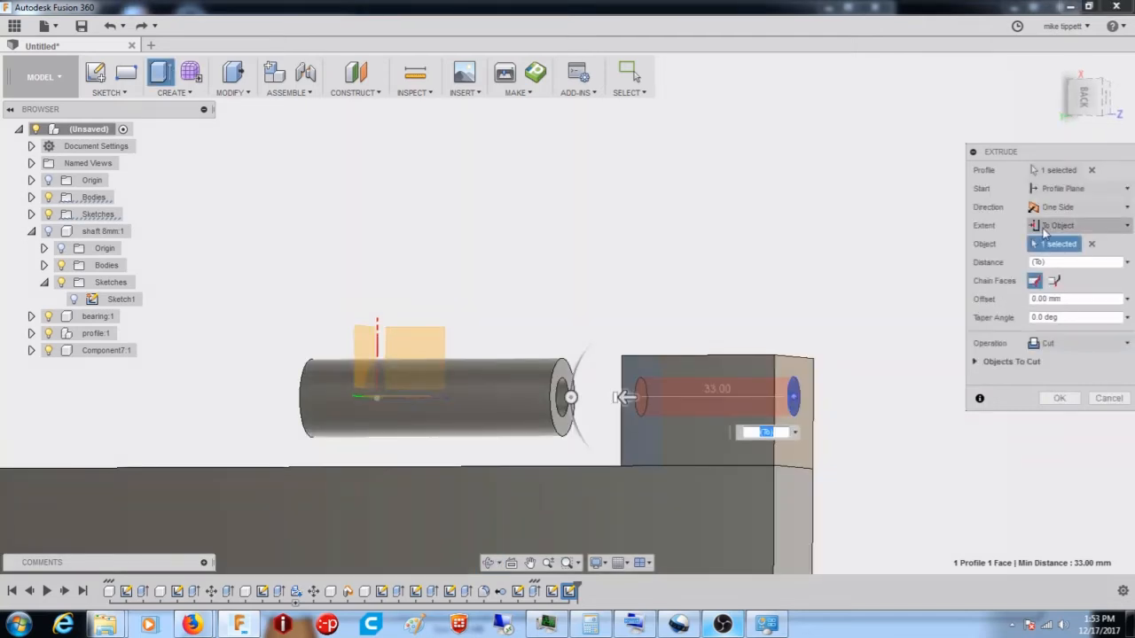
- Set the cut's direction to Two Sides with a Side 2 distance of 15 mm, complete it, and show the shaft component
click(1064, 209)
click(1068, 242)
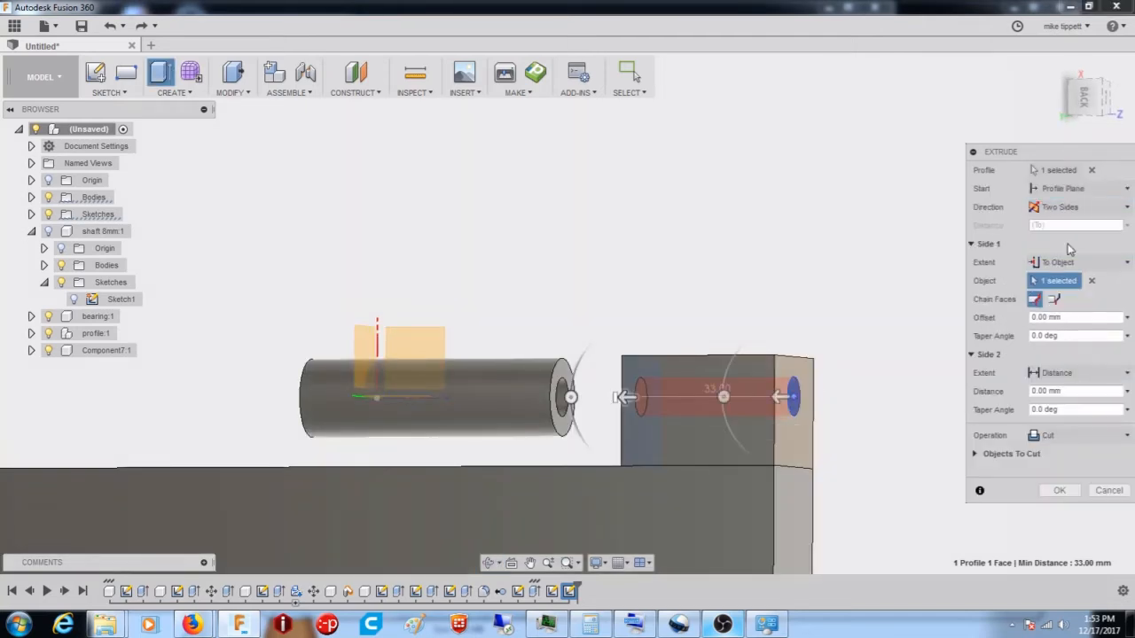
drag(778, 396, 739, 398)
shift+middle_drag(742, 398, 775, 410)
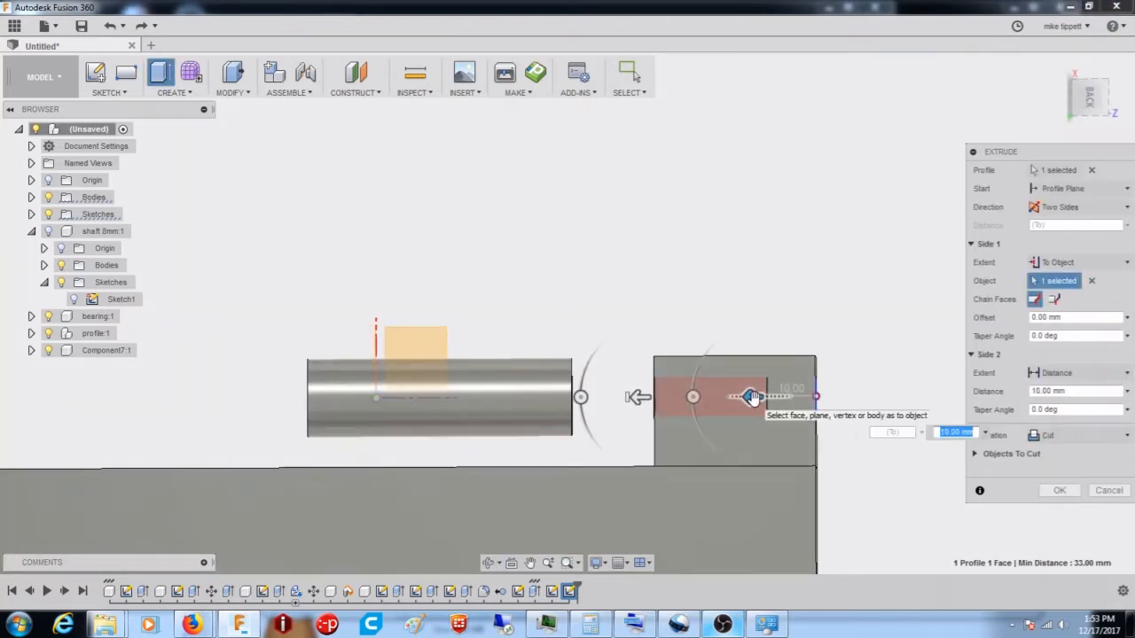
drag(751, 397, 727, 396)
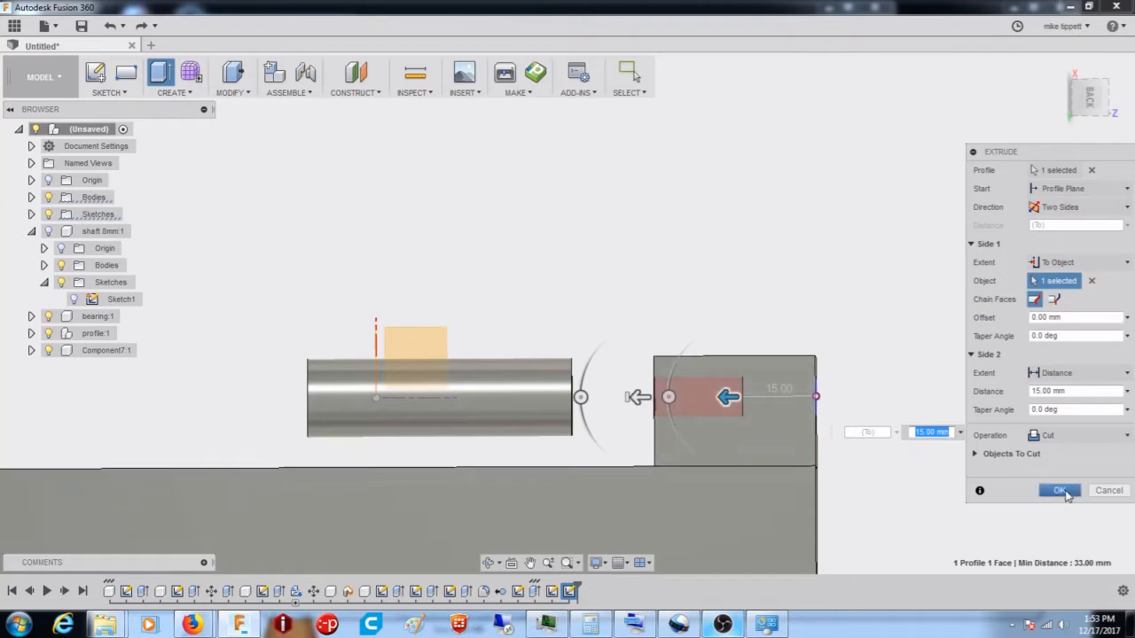
click(1060, 490)
shift+middle_drag(757, 449, 727, 435)
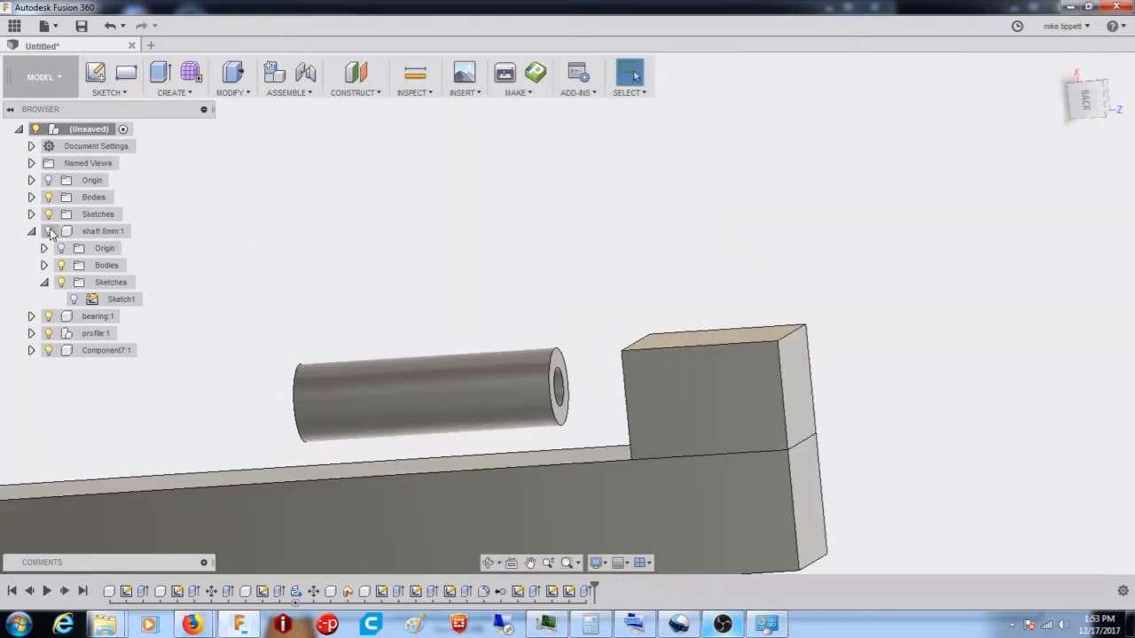
click(51, 232)
- Sketch a 3-point rectangle on the block's face opposite the profile, from the outer end corner to the end edge's midpoint, 7.5 mm deep
shift+middle_drag(545, 402, 614, 523)
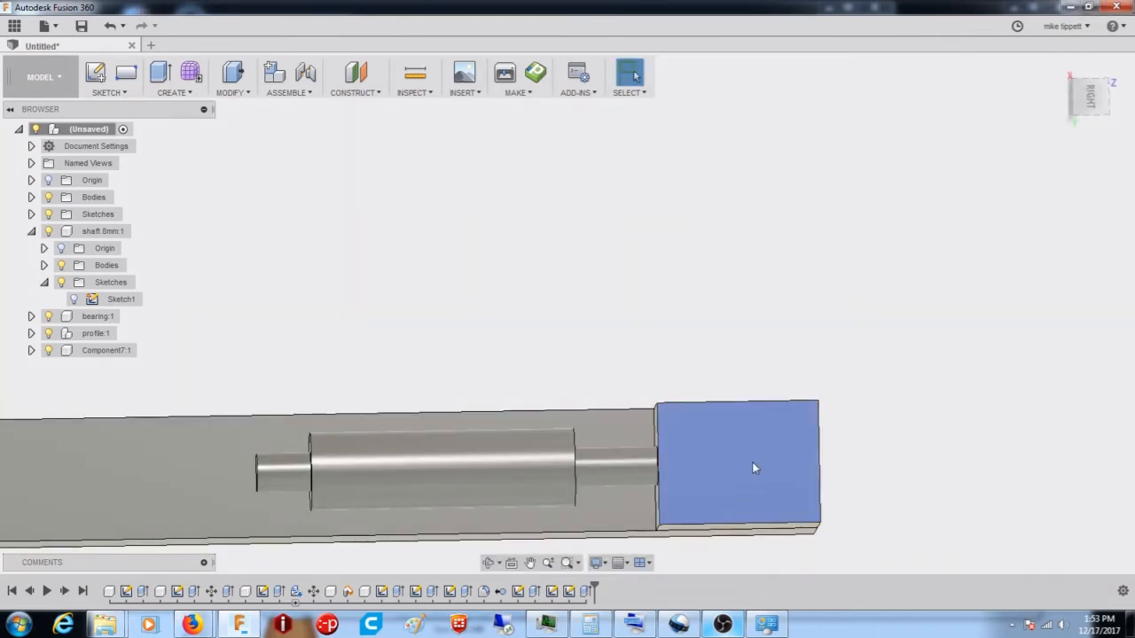
click(1096, 100)
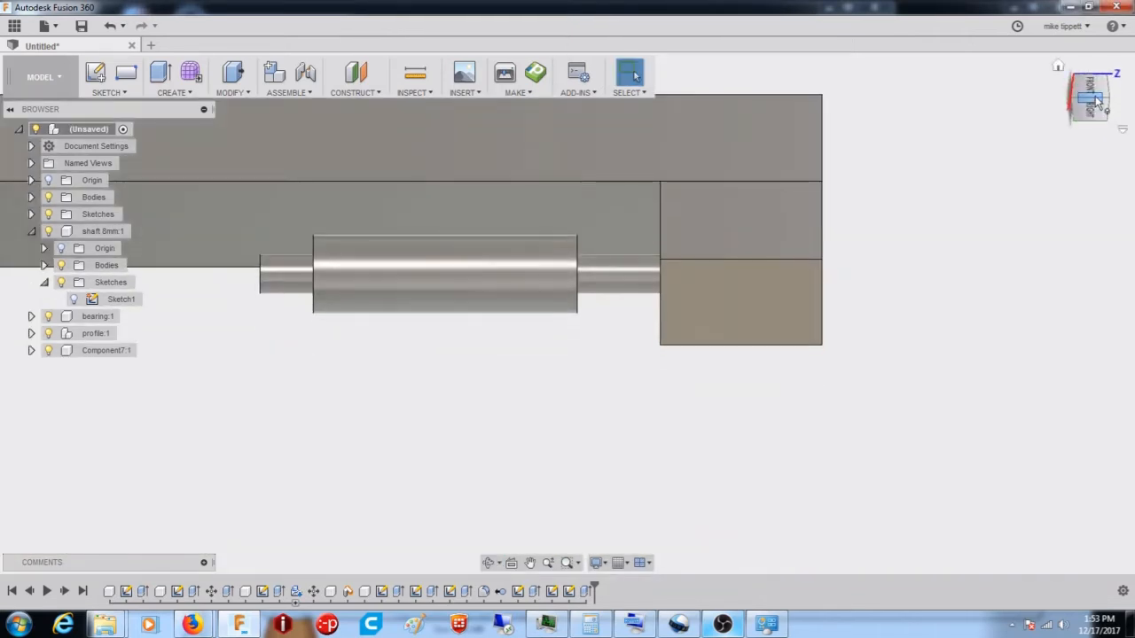
click(1093, 110)
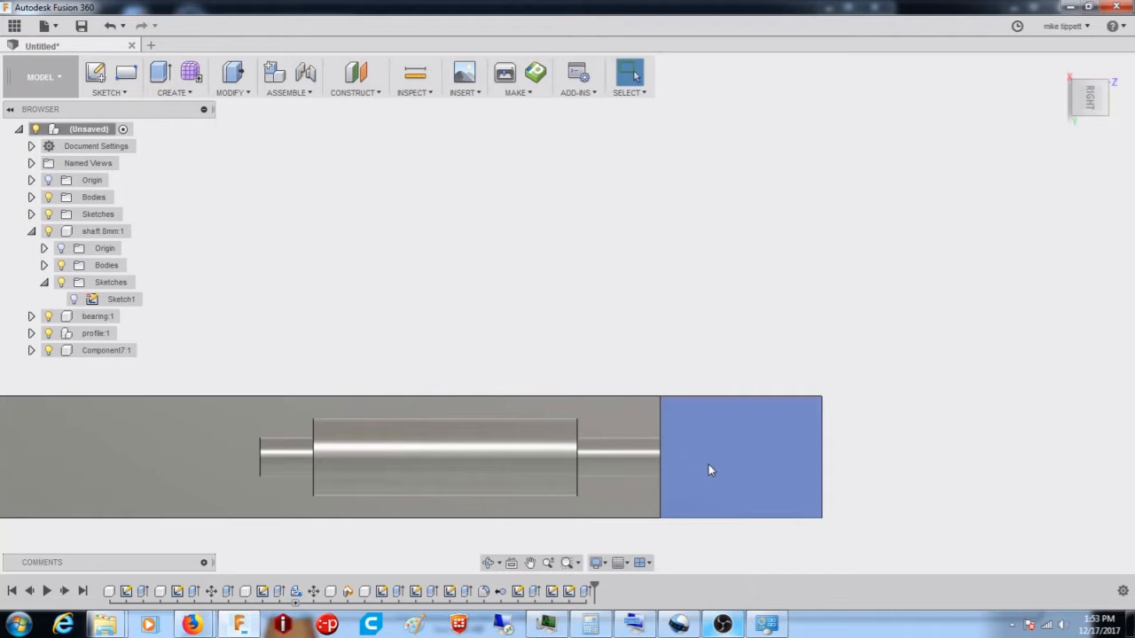
scroll(627, 284, down, 2)
scroll(717, 435, up, 3)
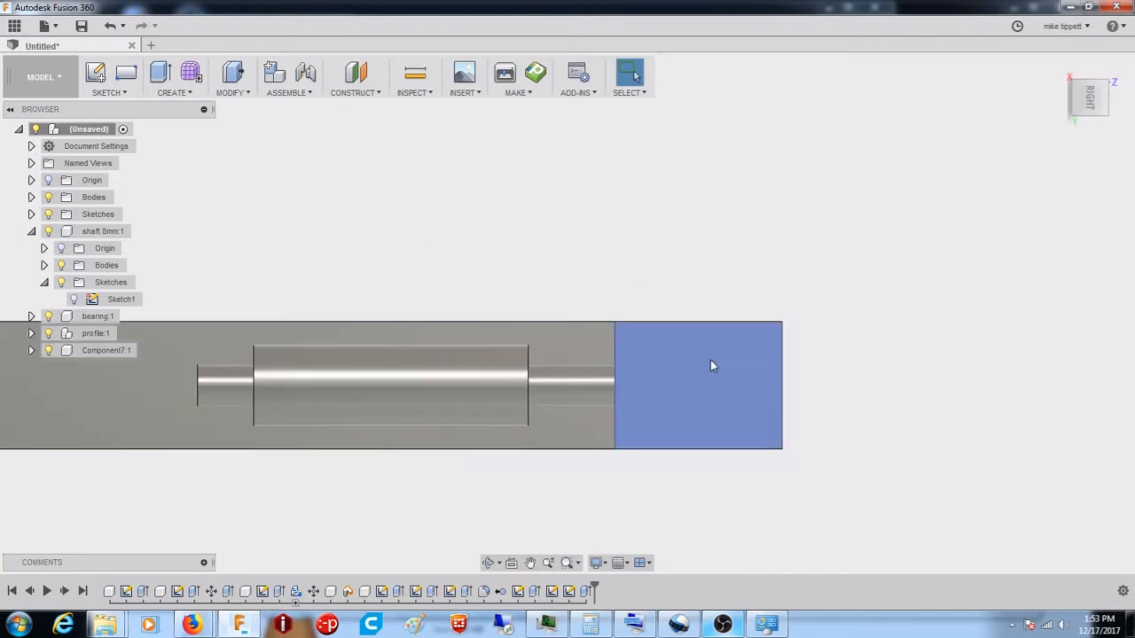
click(124, 93)
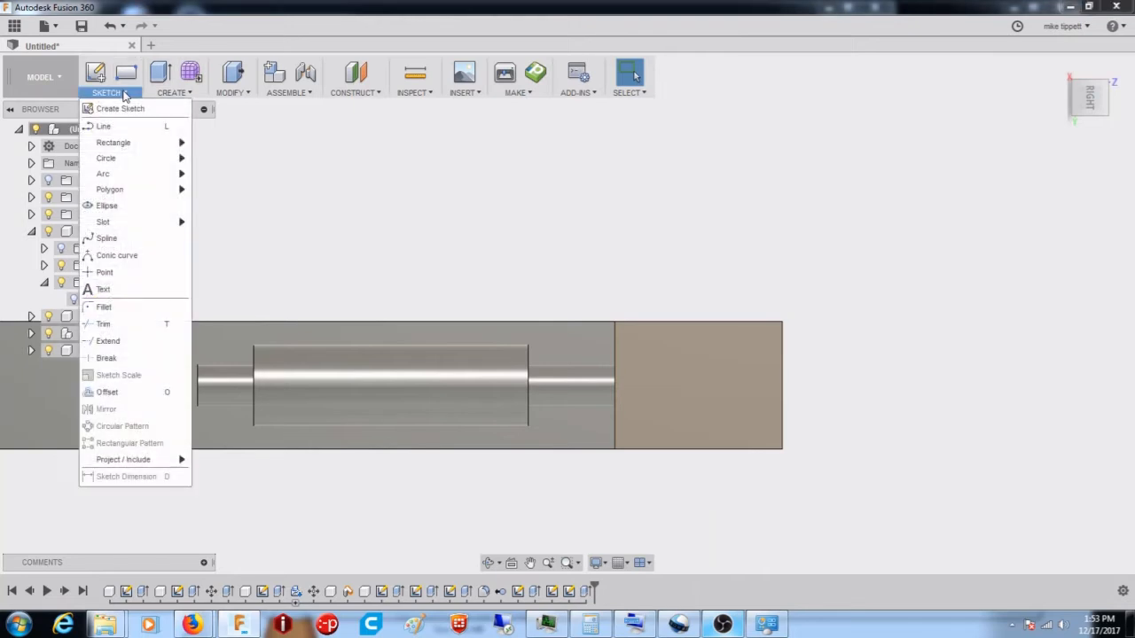
mouse_move(124, 143)
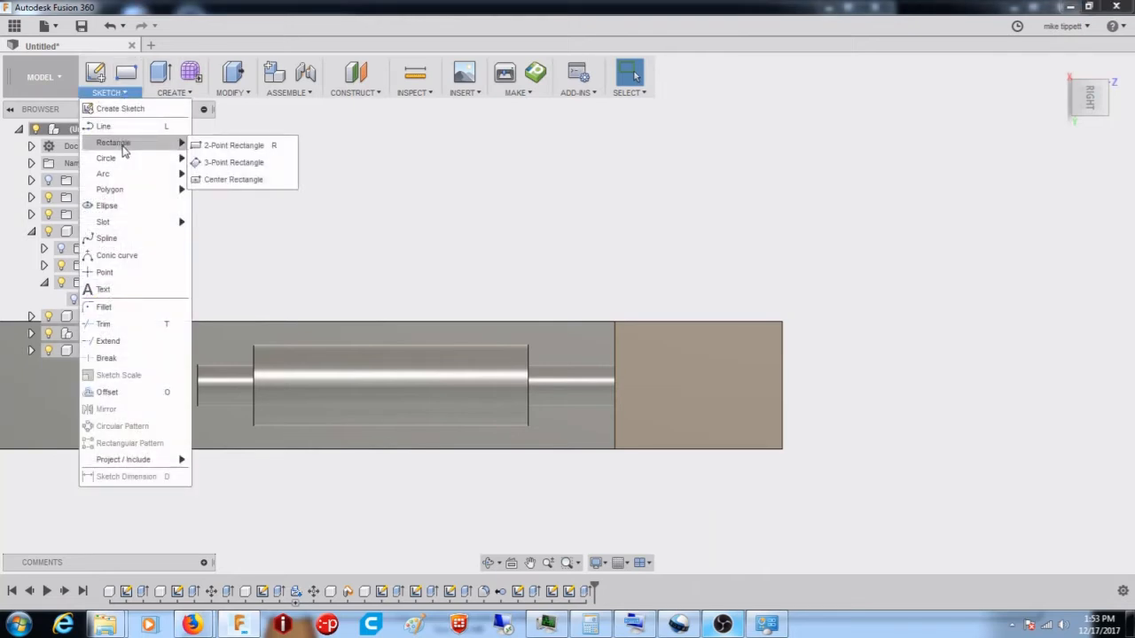
click(226, 165)
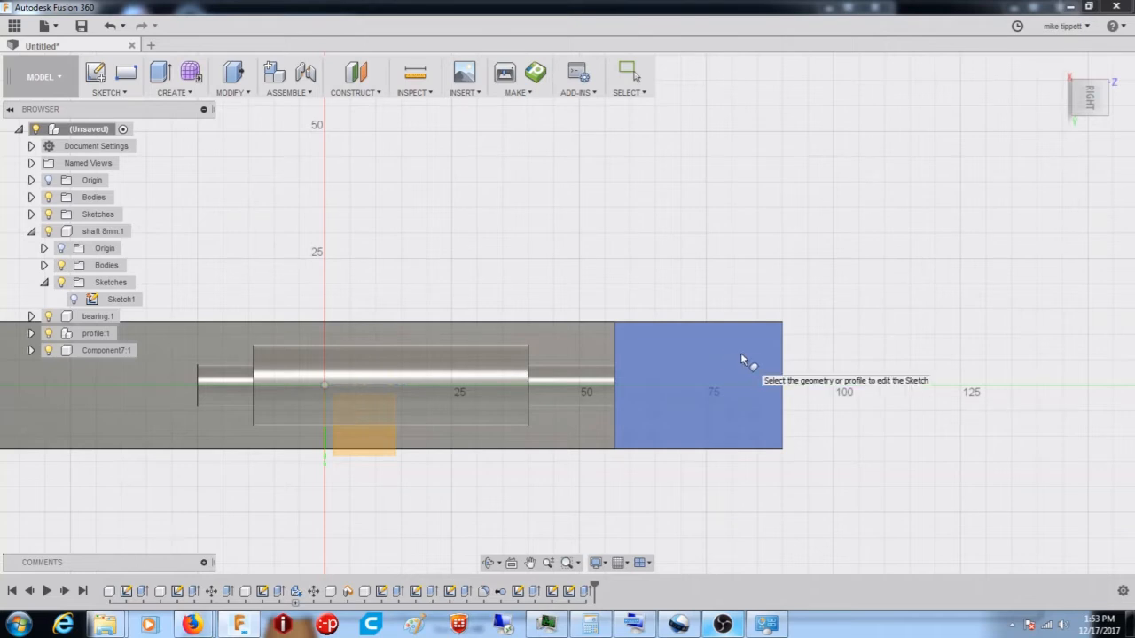
click(735, 360)
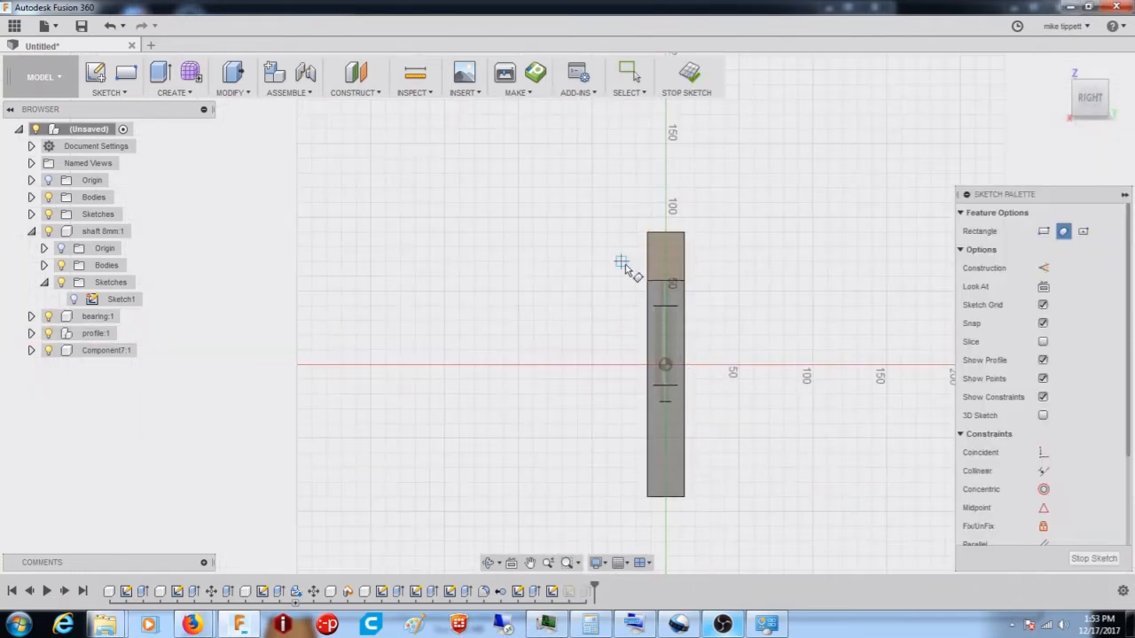
scroll(654, 233, up, 5)
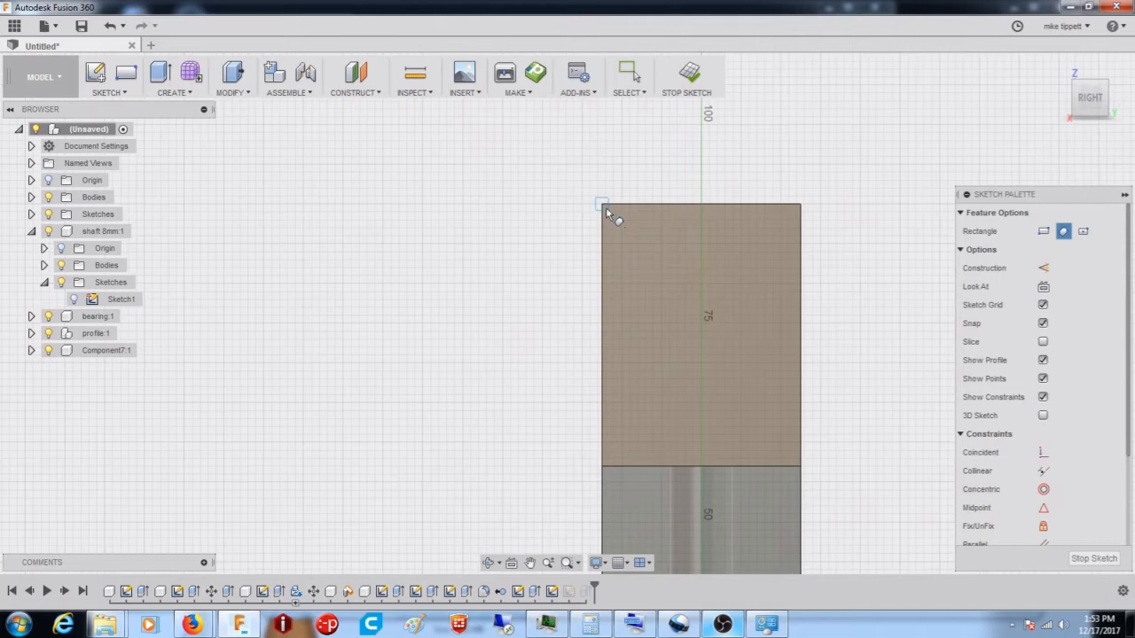
click(603, 206)
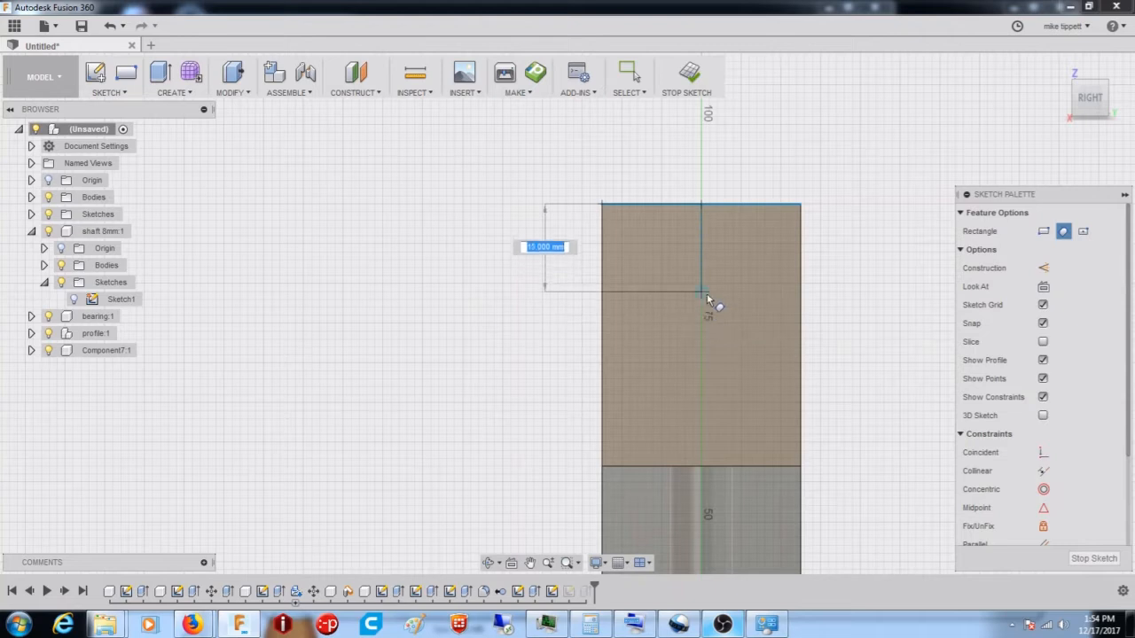
text(7.5)
key(Tab)
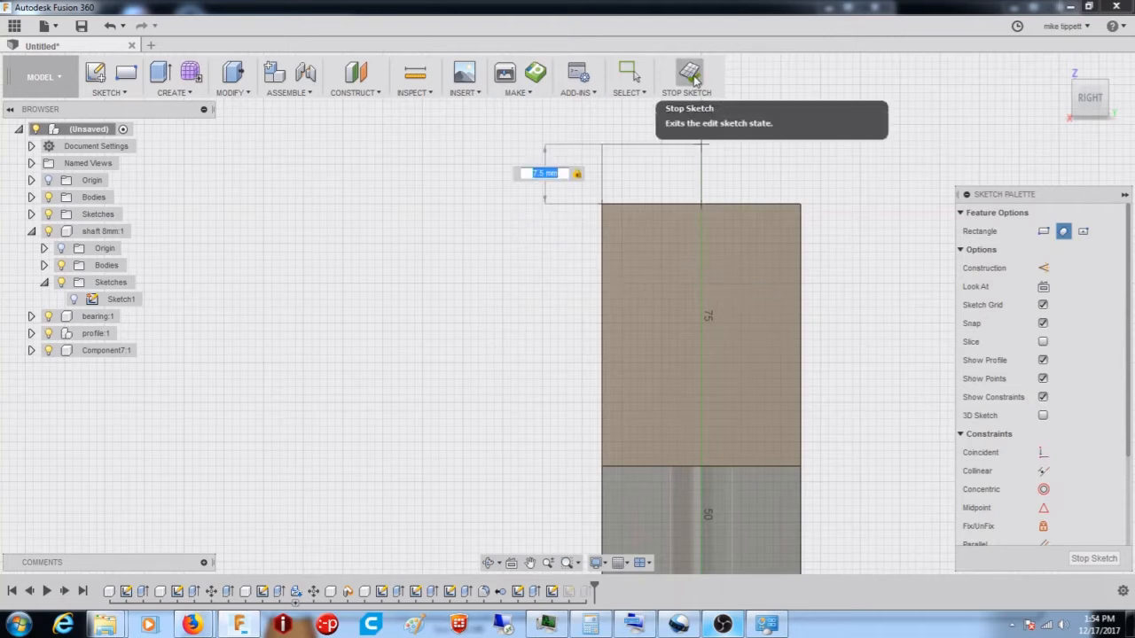
click(698, 263)
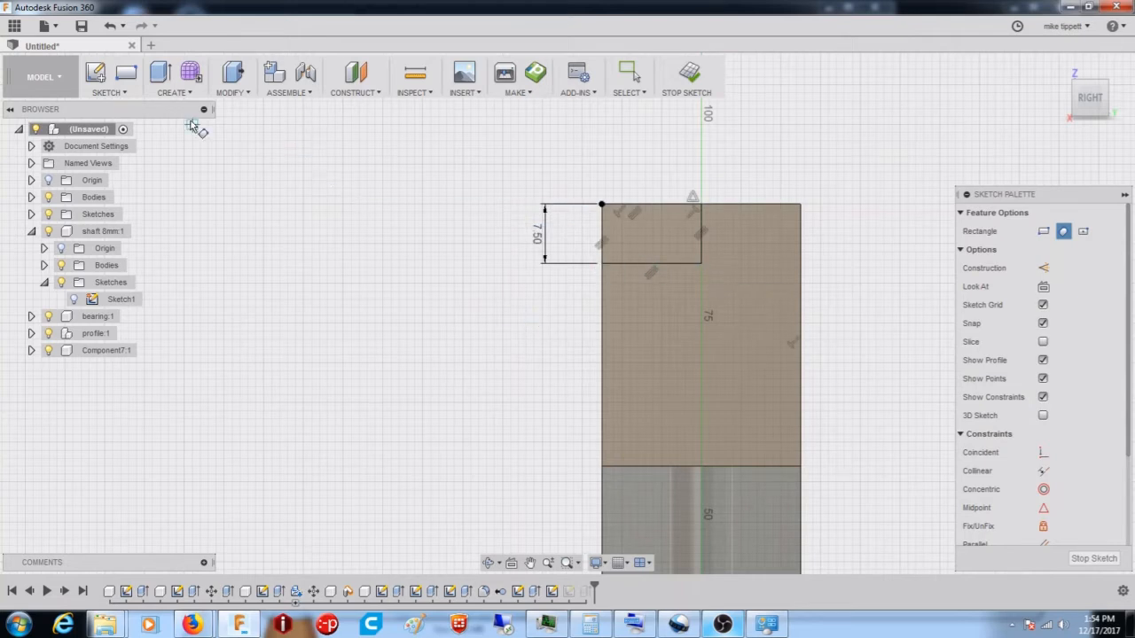
- Draw a 6.75 mm diameter circle centred on the rectangle's inner corner
click(107, 92)
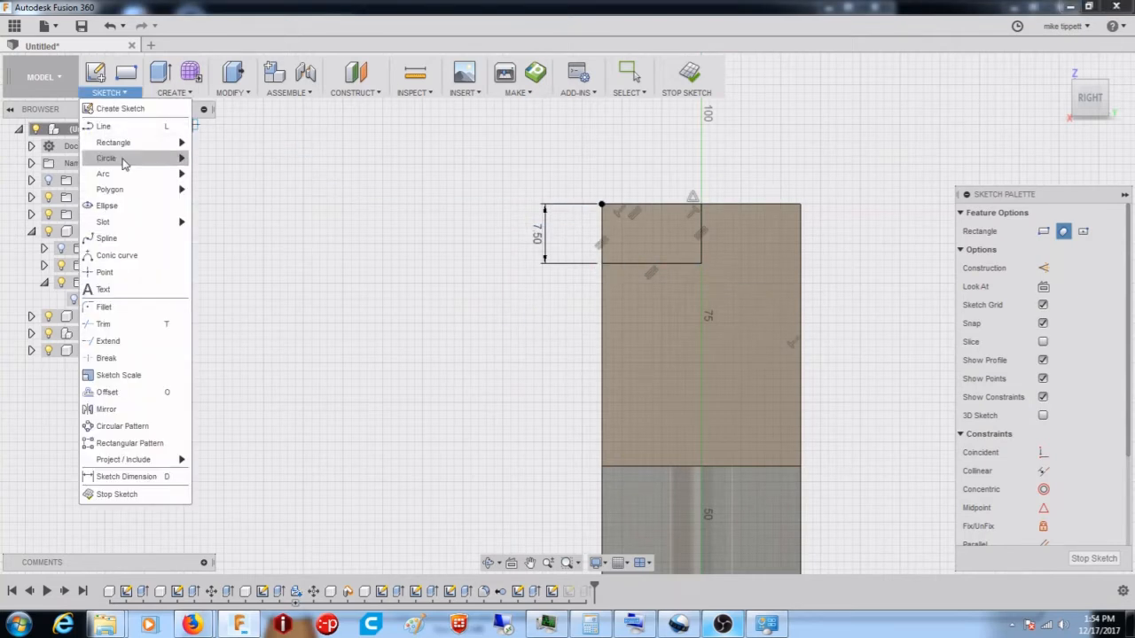
mouse_move(127, 158)
click(233, 161)
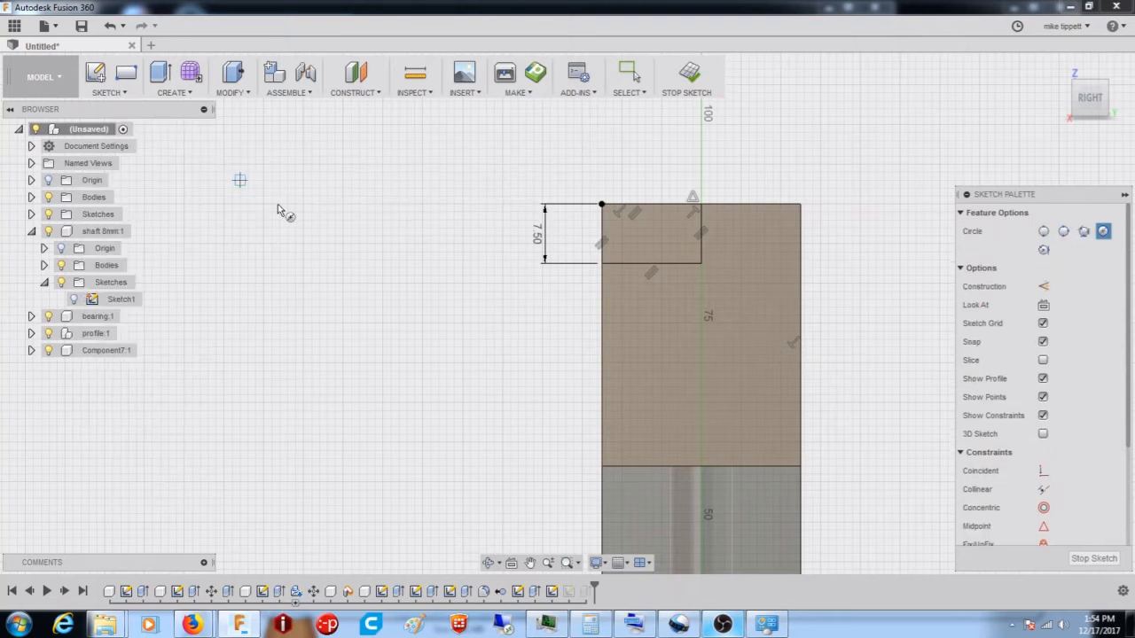
click(701, 263)
text(6.75)
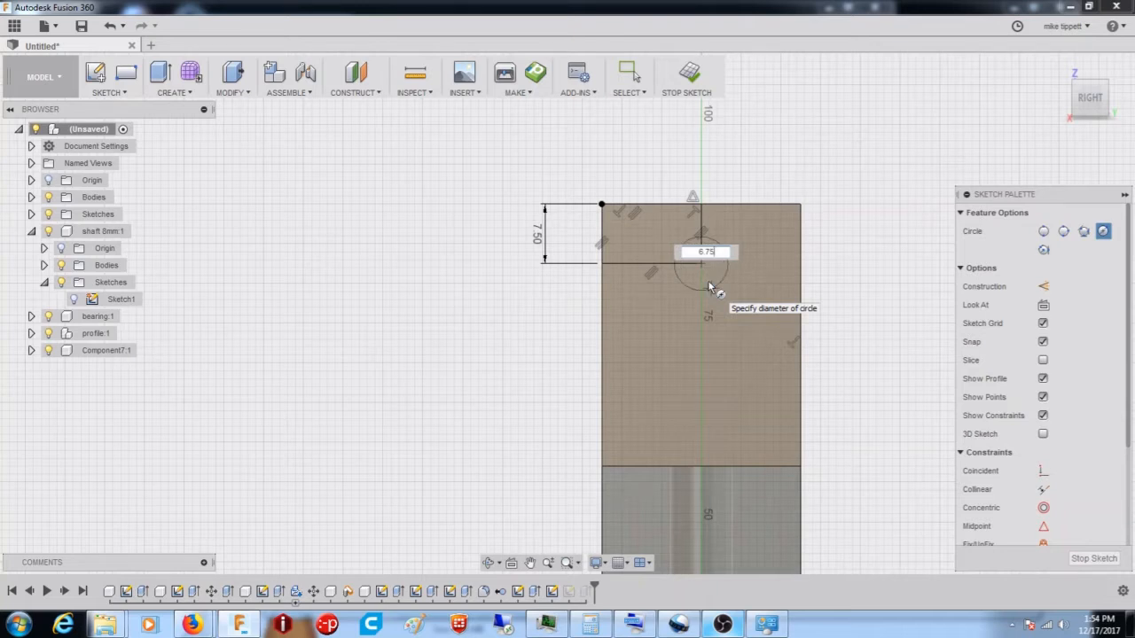
key(Tab)
key(Return)
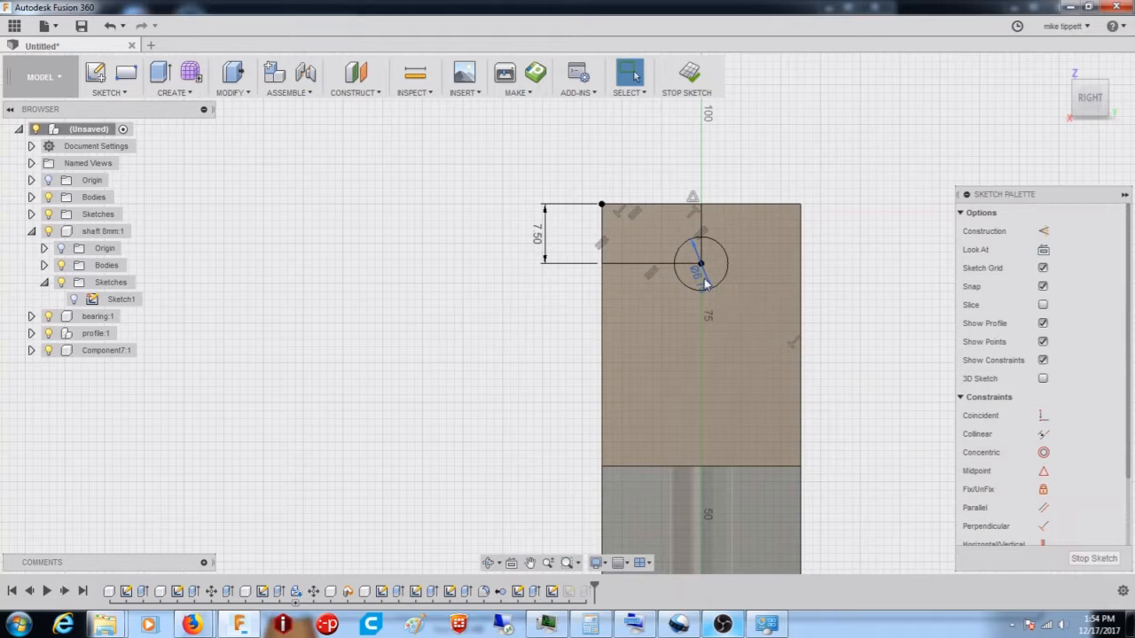
- Start extruding both regions of the 6.75 mm circle into the block as a cut, with a distance of -3.50 mm
mouse_move(693, 280)
shift+middle_down()
mouse_move(658, 272)
mouse_move(705, 283)
shift+middle_up()
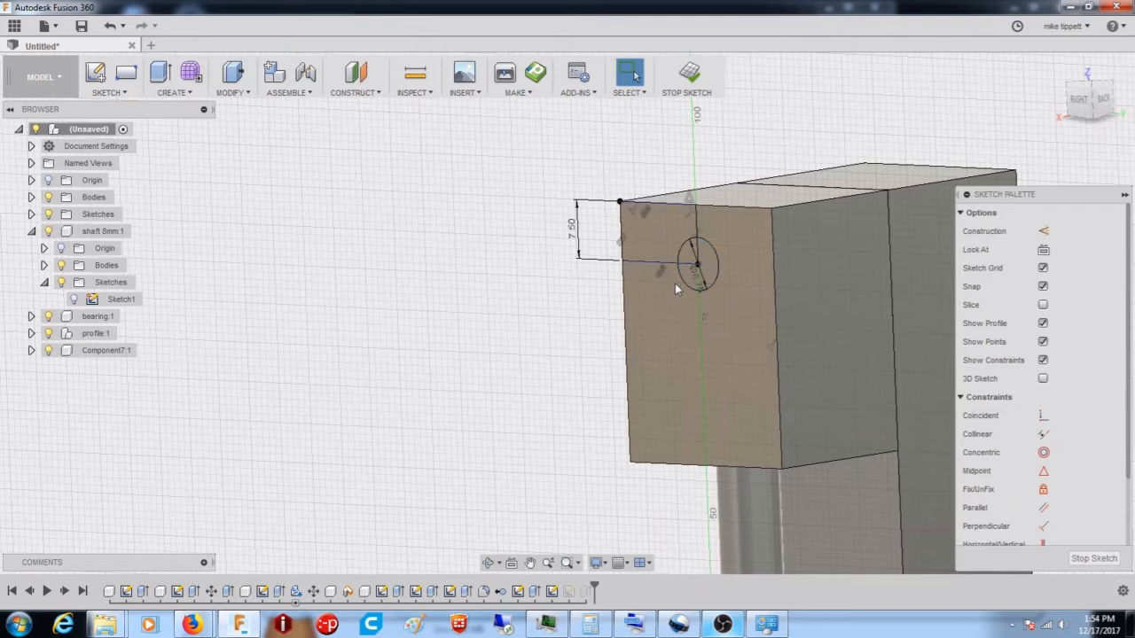
scroll(697, 255, up, 5)
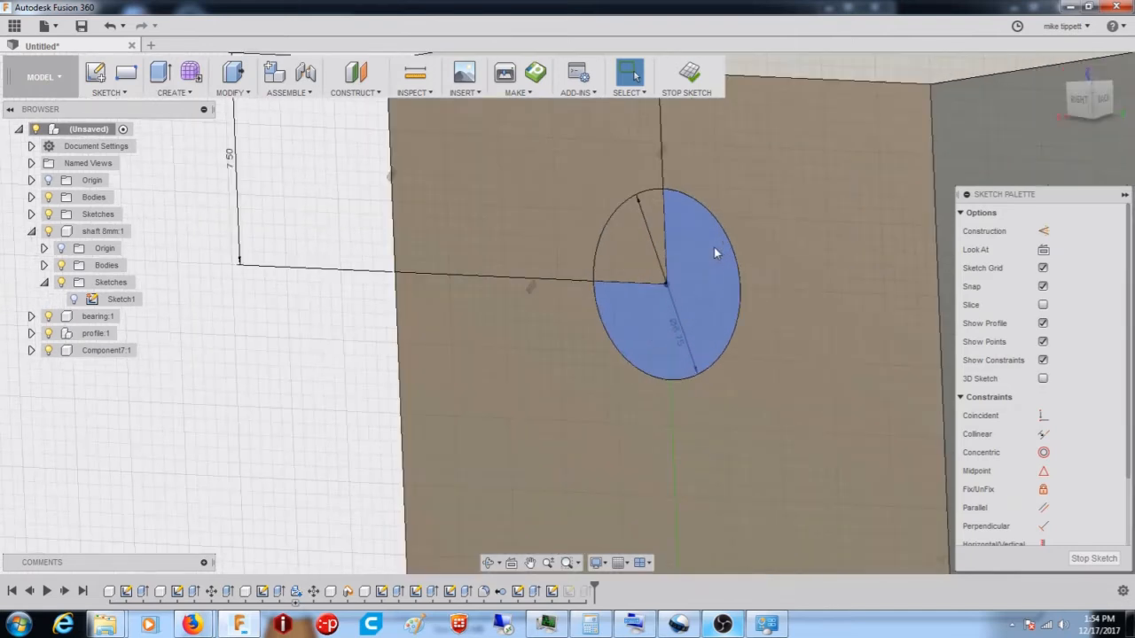
click(159, 75)
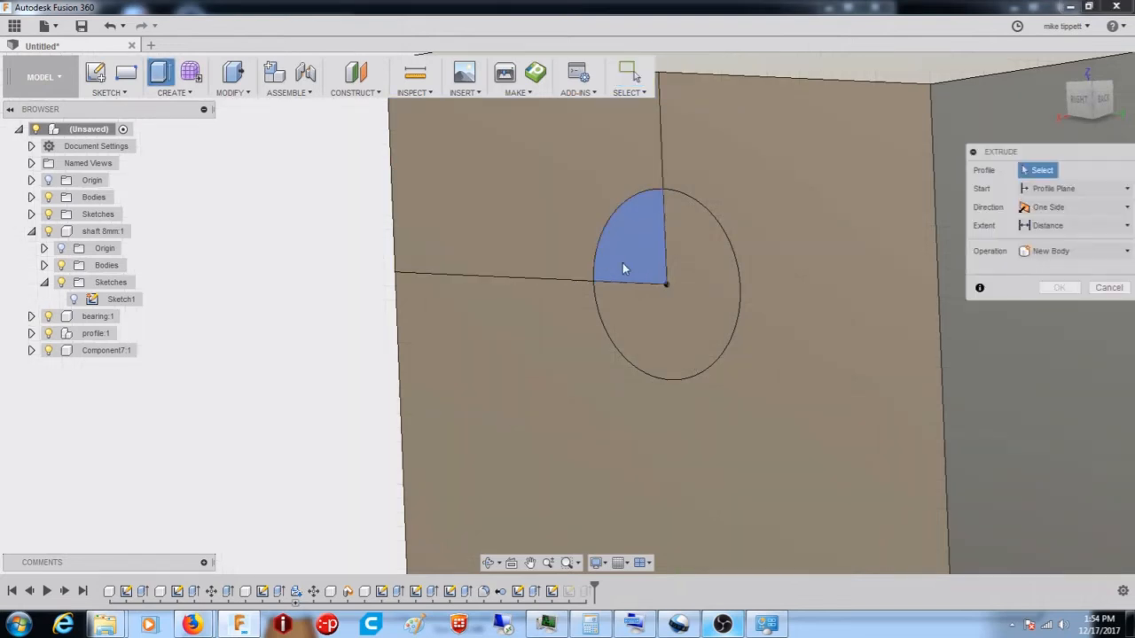
click(709, 276)
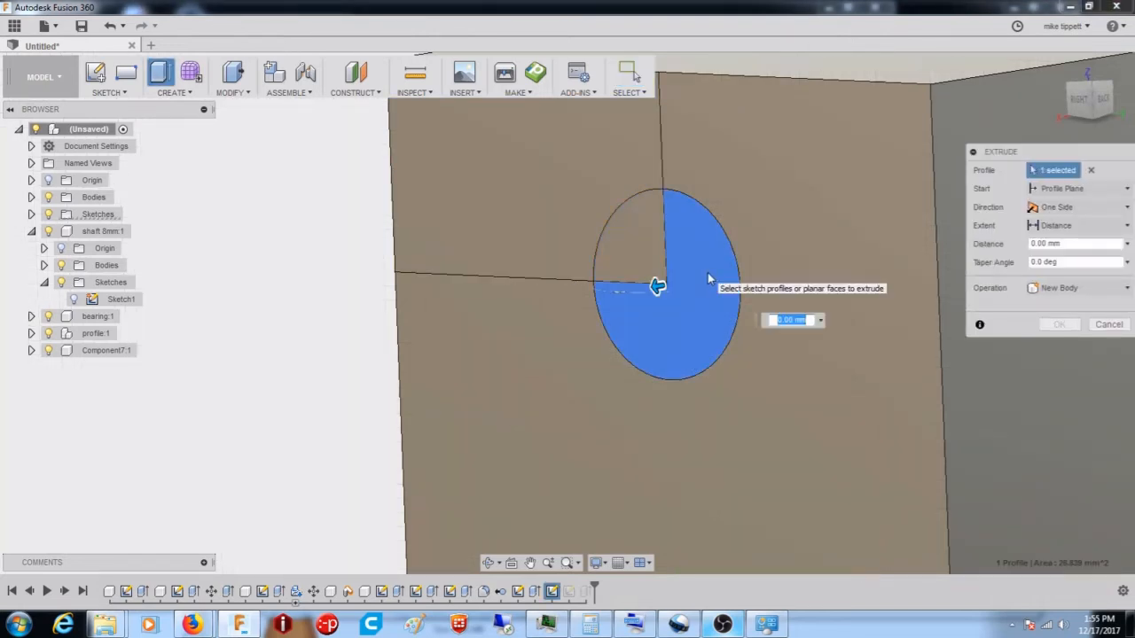
click(631, 246)
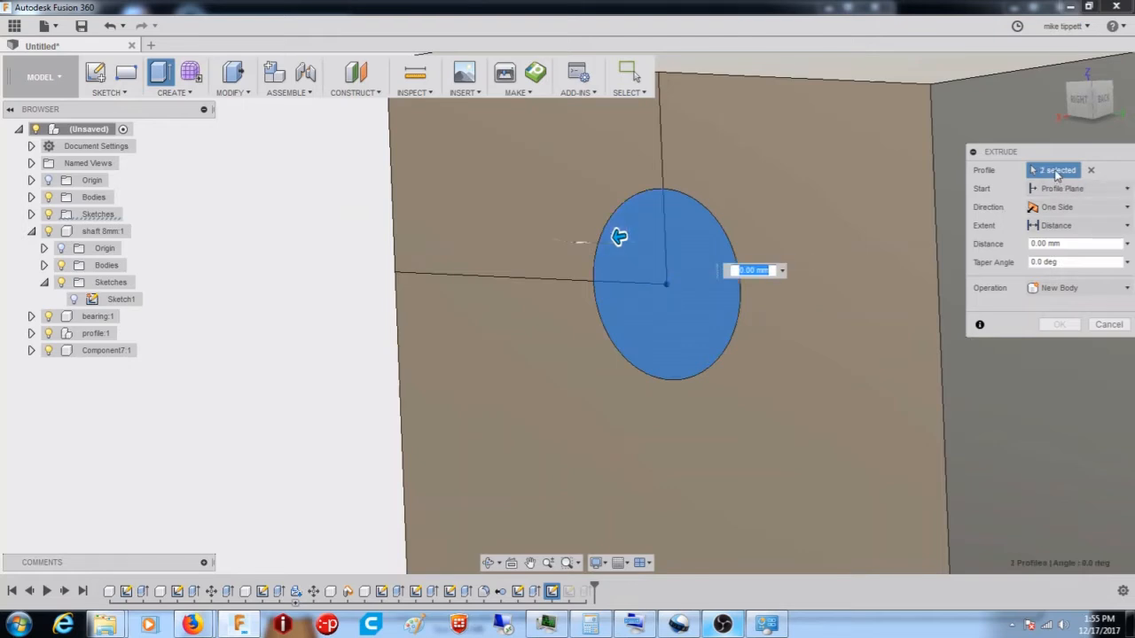
click(1090, 170)
click(714, 284)
click(623, 242)
drag(623, 244, 683, 243)
scroll(486, 282, down, 5)
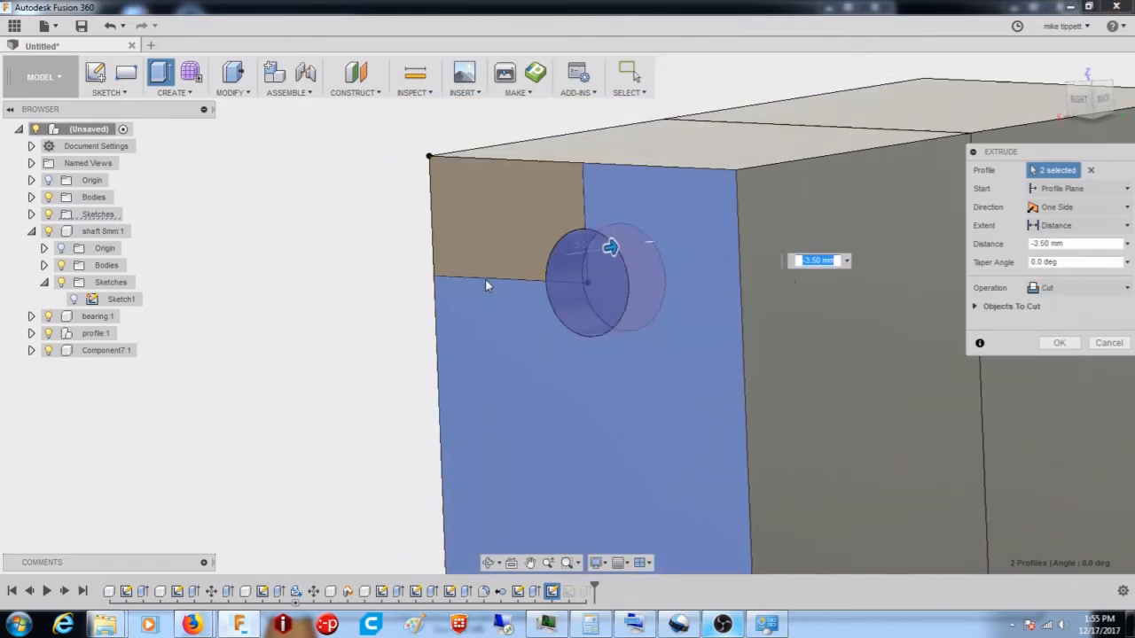
shift+middle_drag(743, 275, 636, 304)
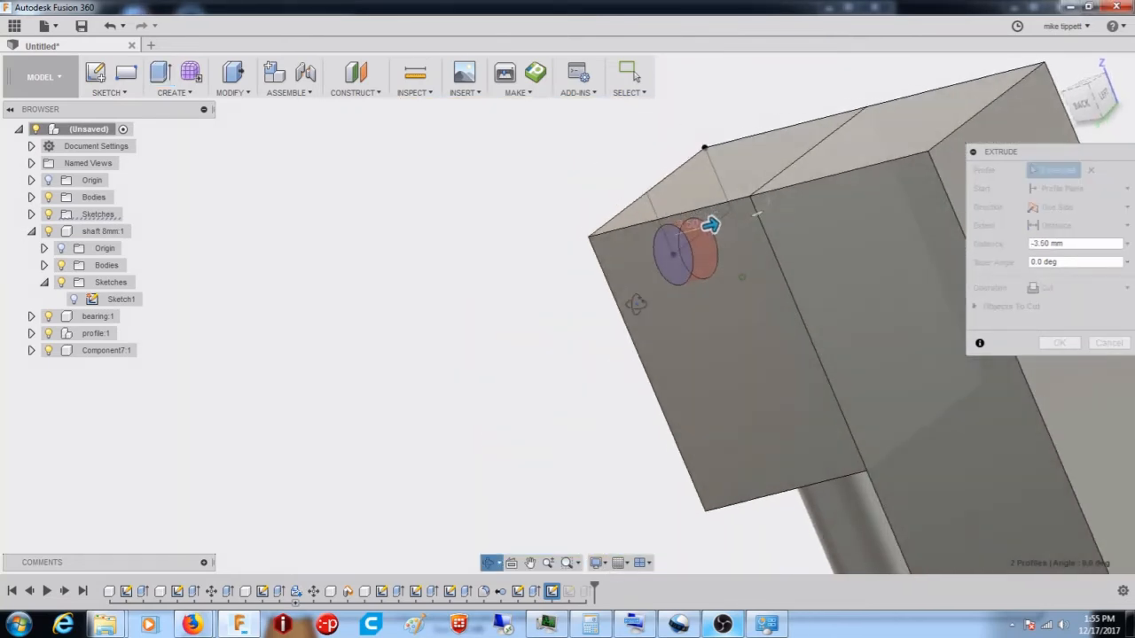
- Set the cut's extent to To Object, pick the hidden face where the block meets the profile, and complete the cut
click(1081, 225)
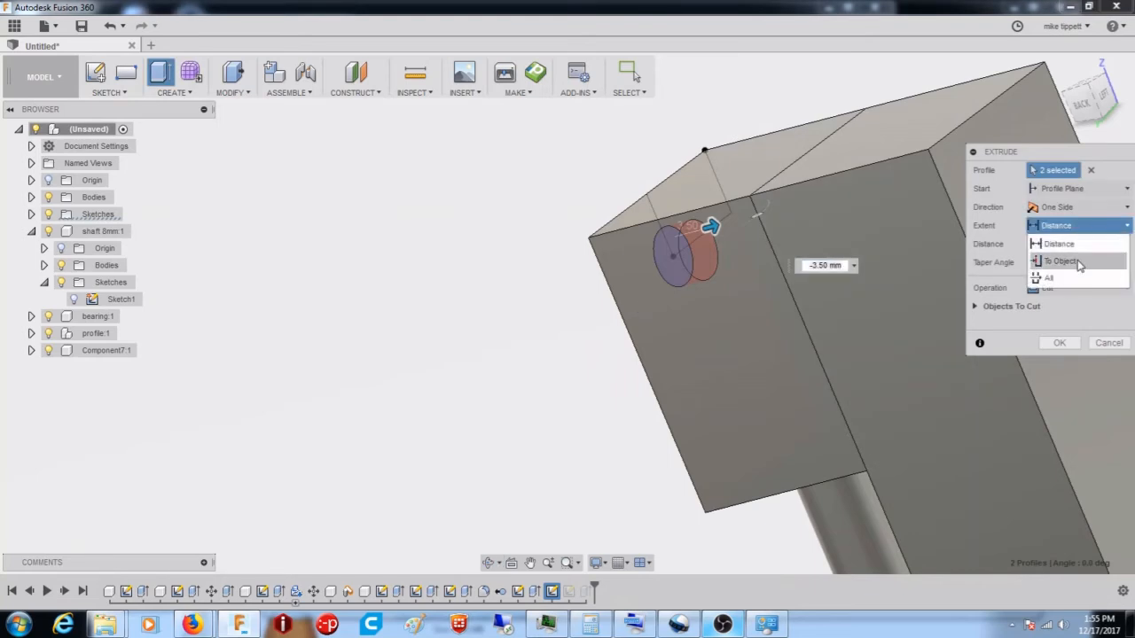
click(1077, 257)
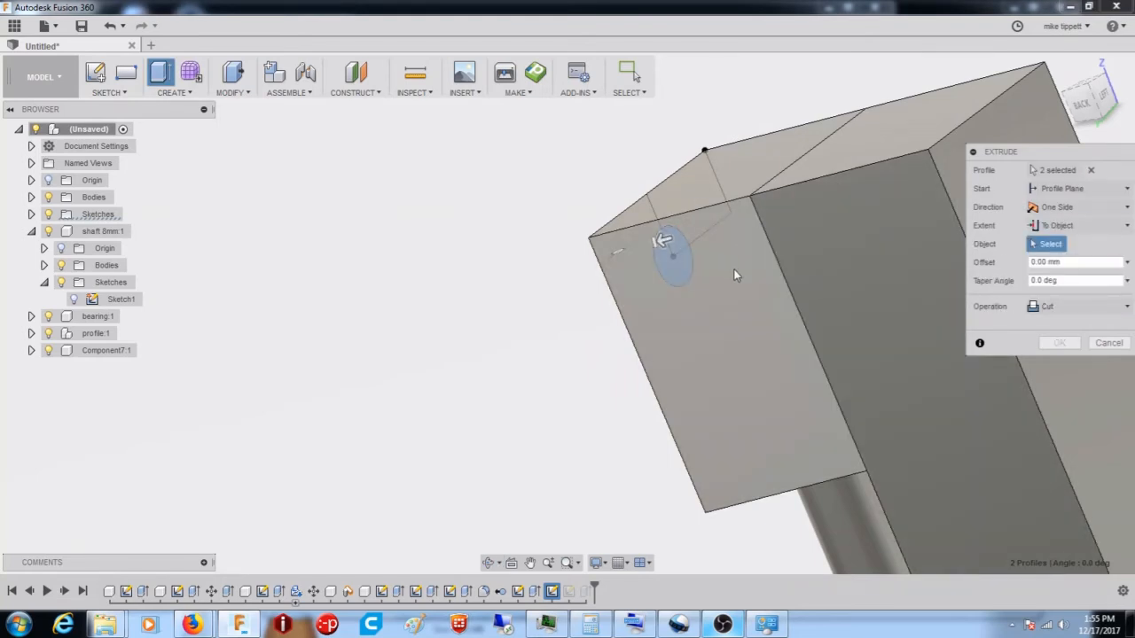
click(752, 290)
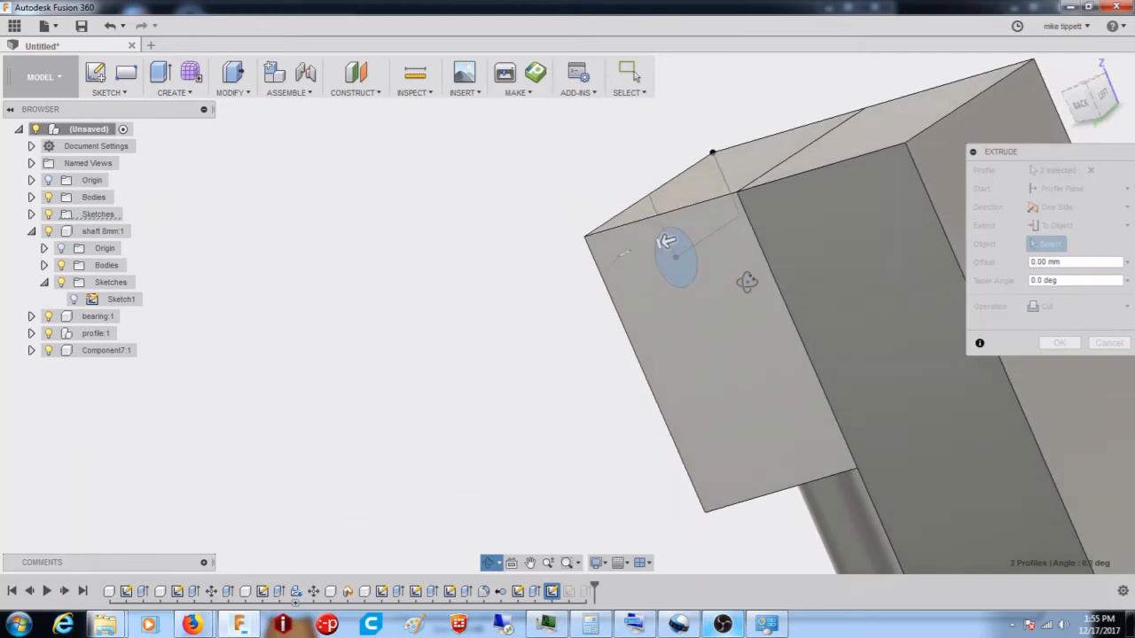
click(815, 251)
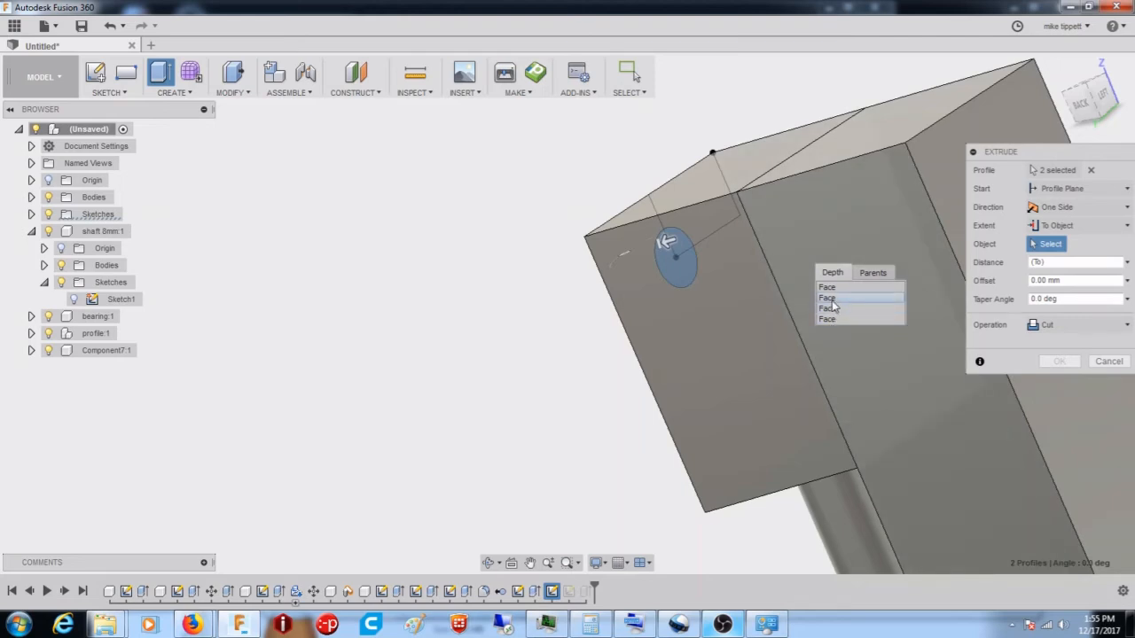
click(832, 303)
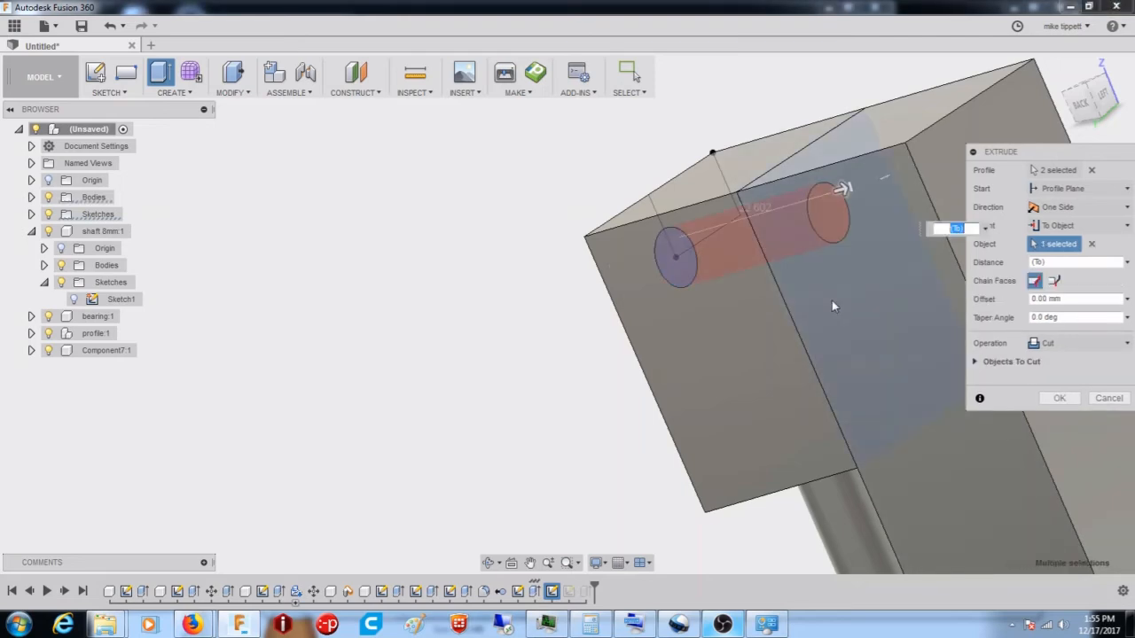
shift+middle_drag(832, 301, 852, 286)
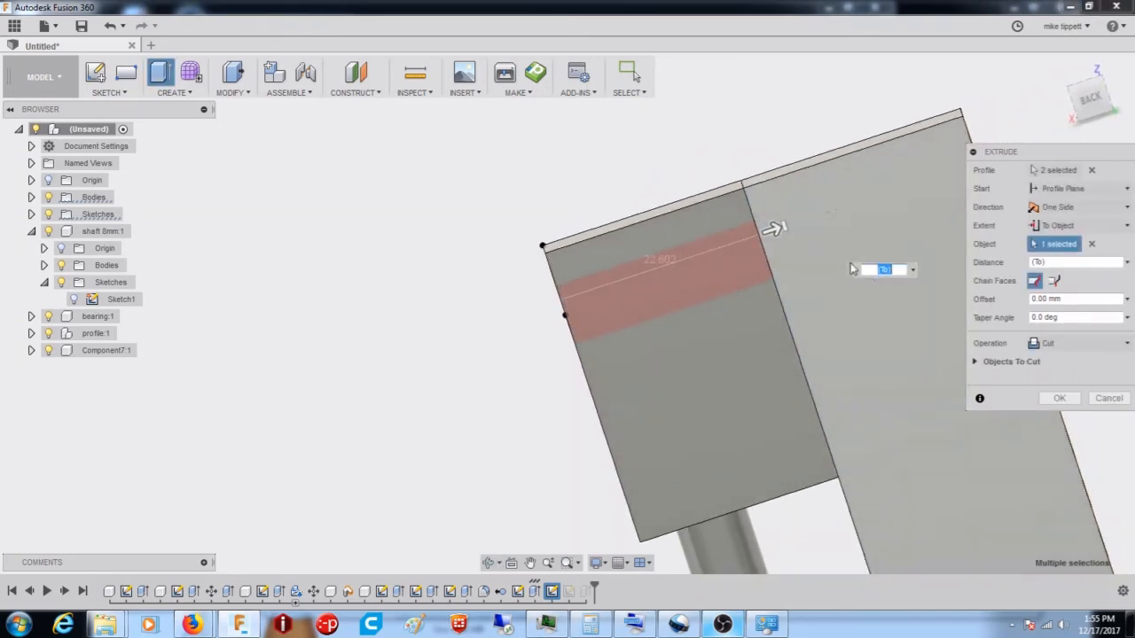
click(1059, 398)
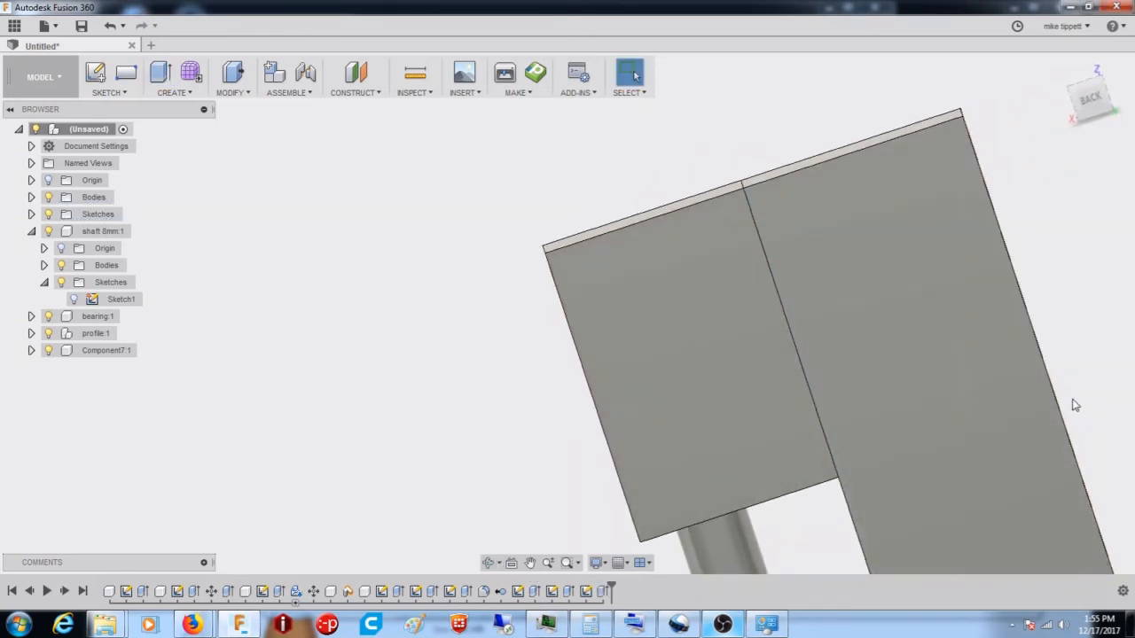
shift+middle_drag(760, 393, 831, 367)
shift+middle_drag(736, 388, 733, 357)
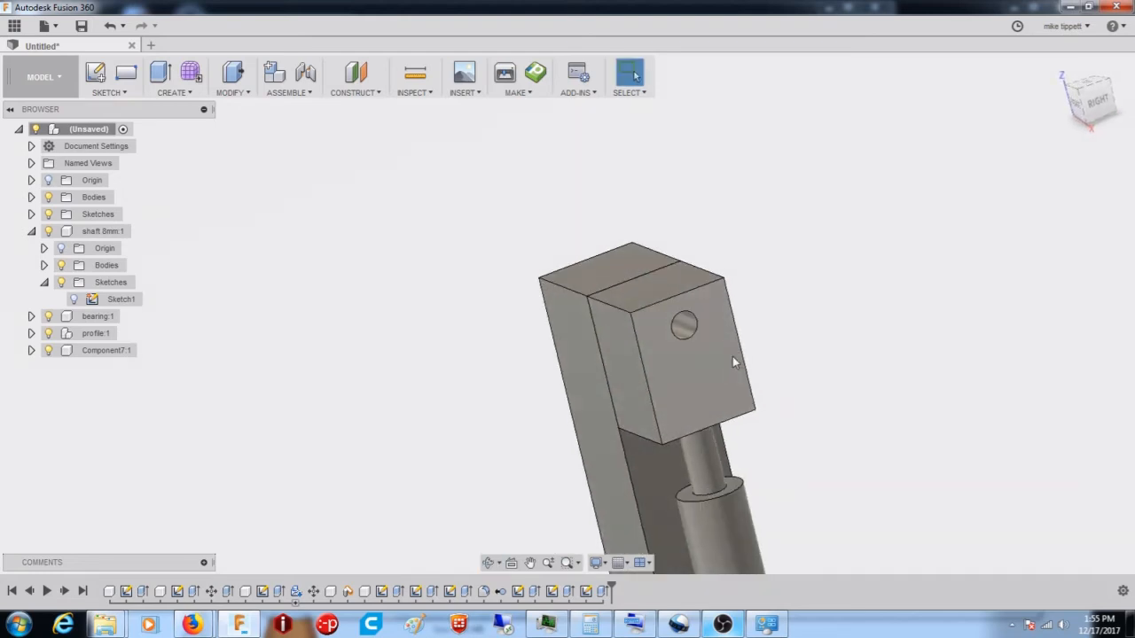
- Try a 5 mm equal-distance chamfer on one long edge of the end block's outer face
click(230, 93)
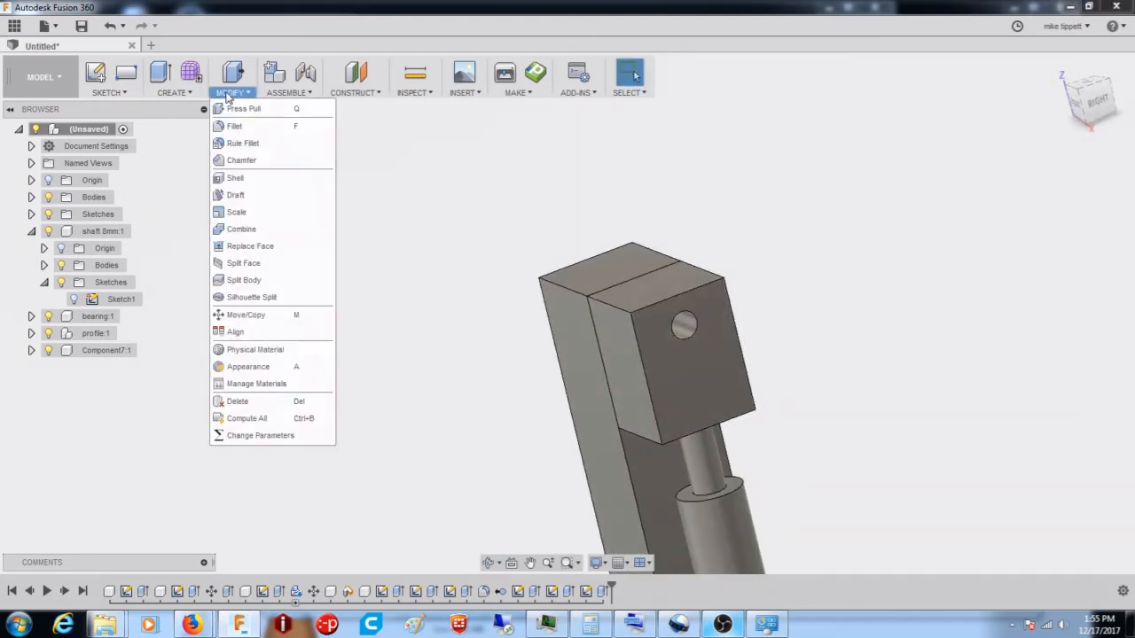
click(239, 166)
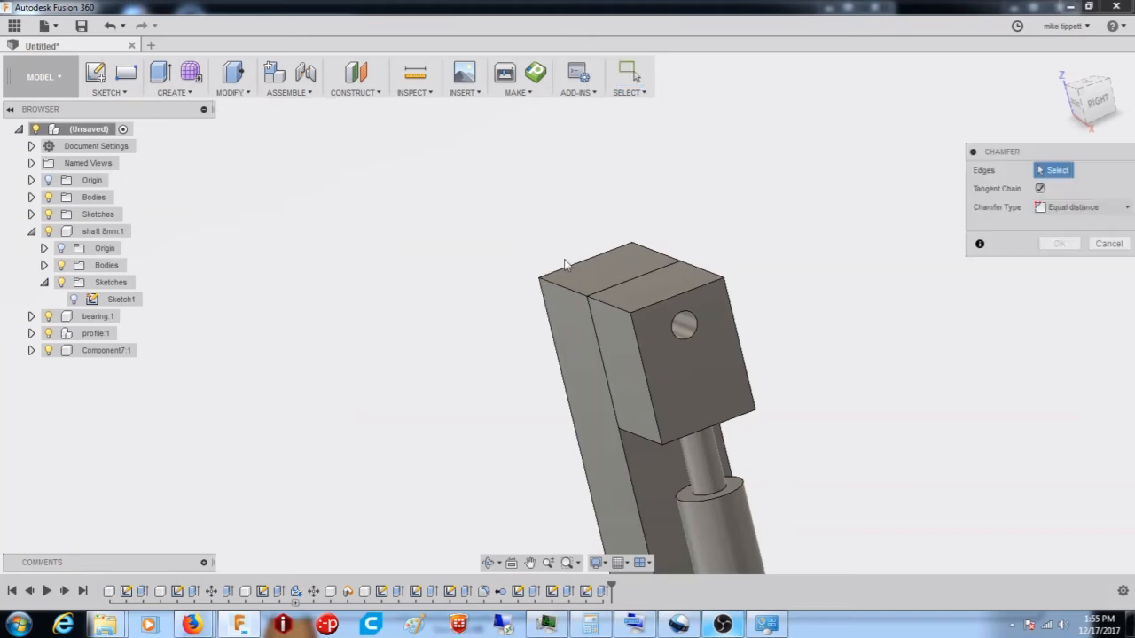
click(635, 351)
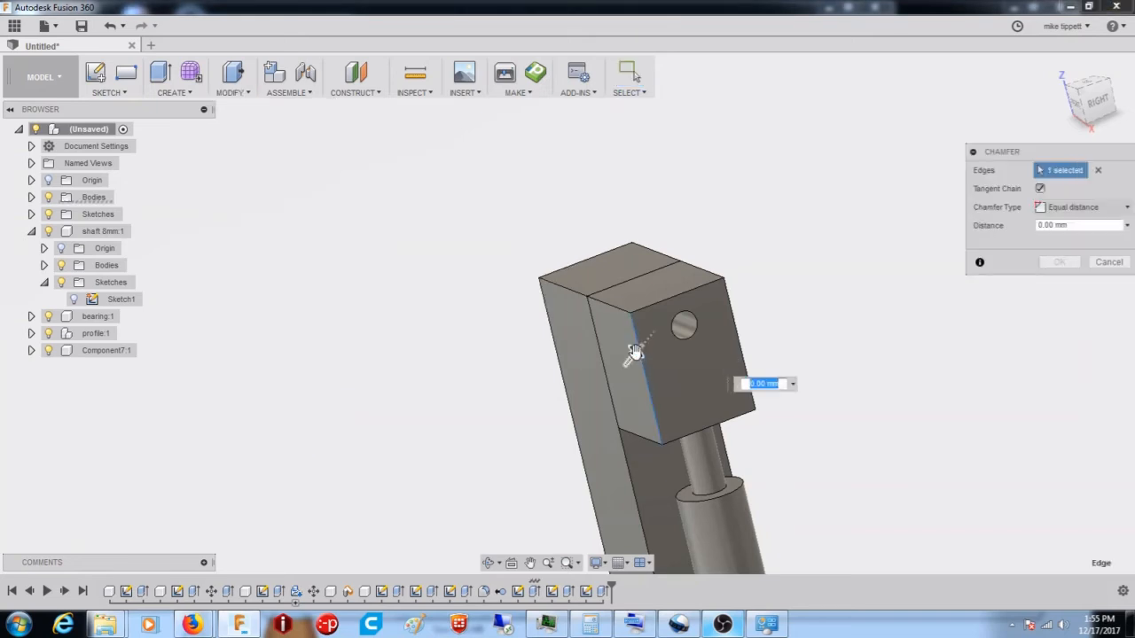
text(10)
drag(644, 347, 639, 351)
shift+middle_drag(640, 350, 632, 251)
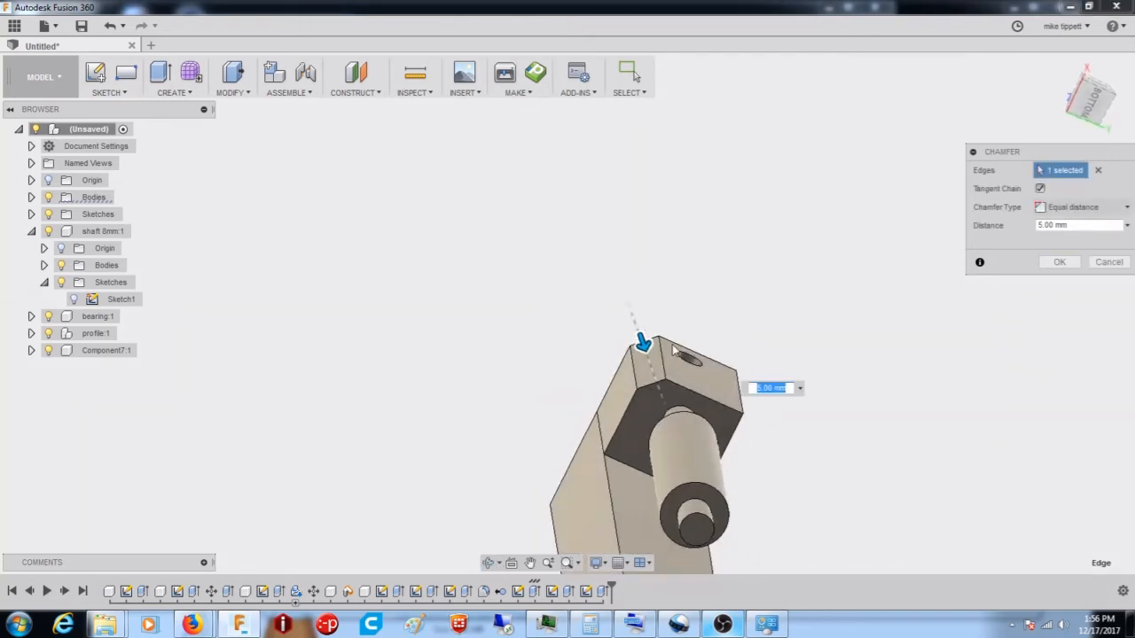
shift+middle_drag(848, 299, 842, 335)
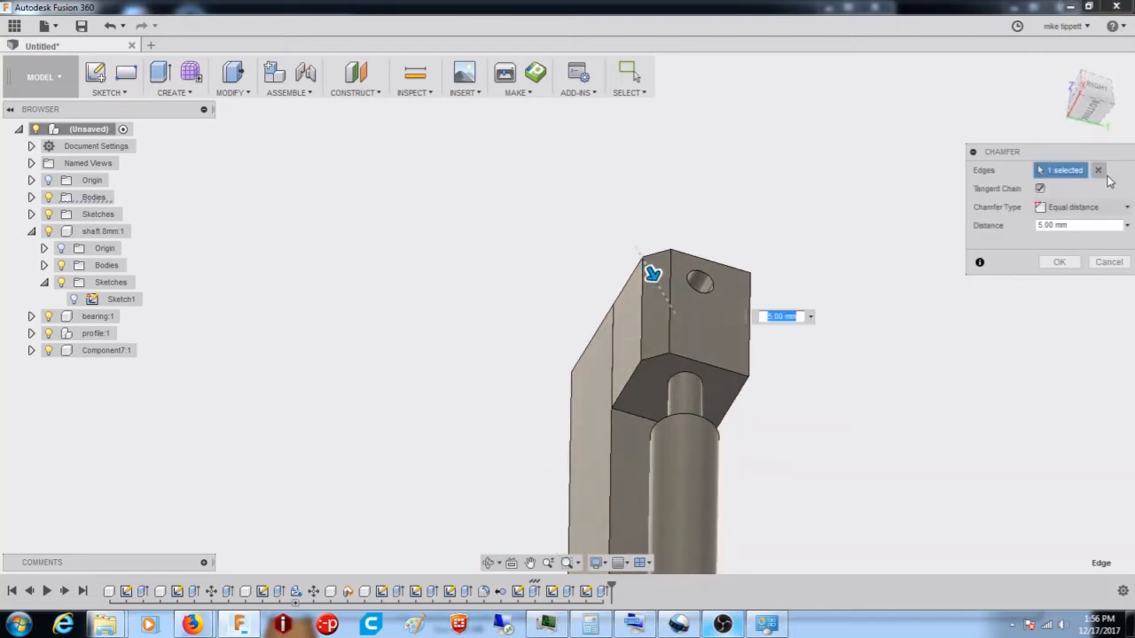
click(1098, 171)
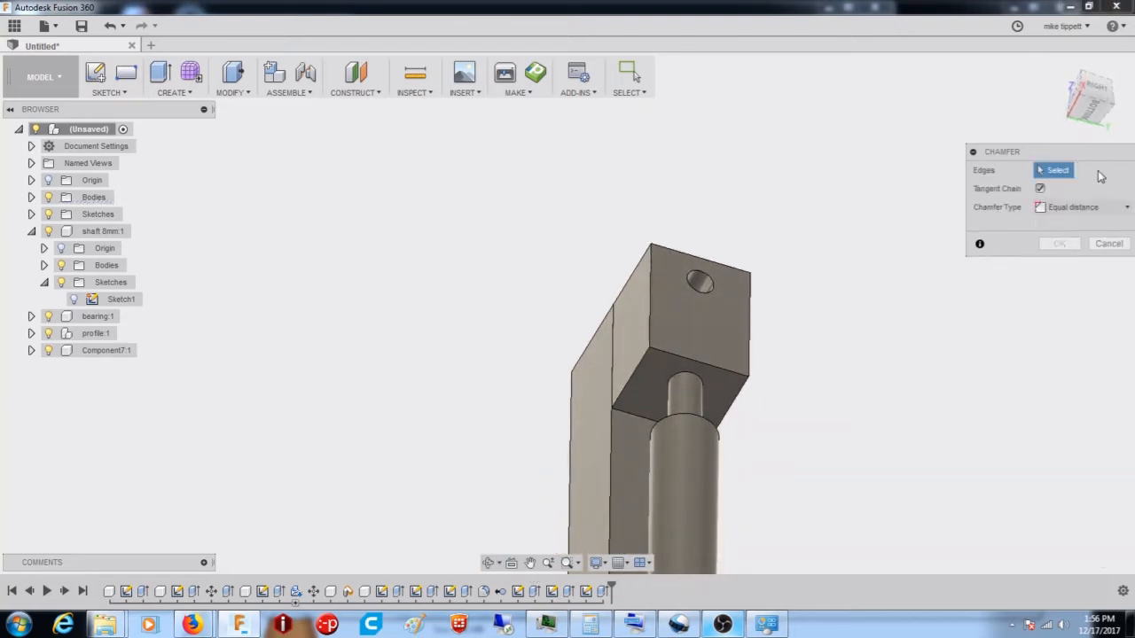
click(654, 307)
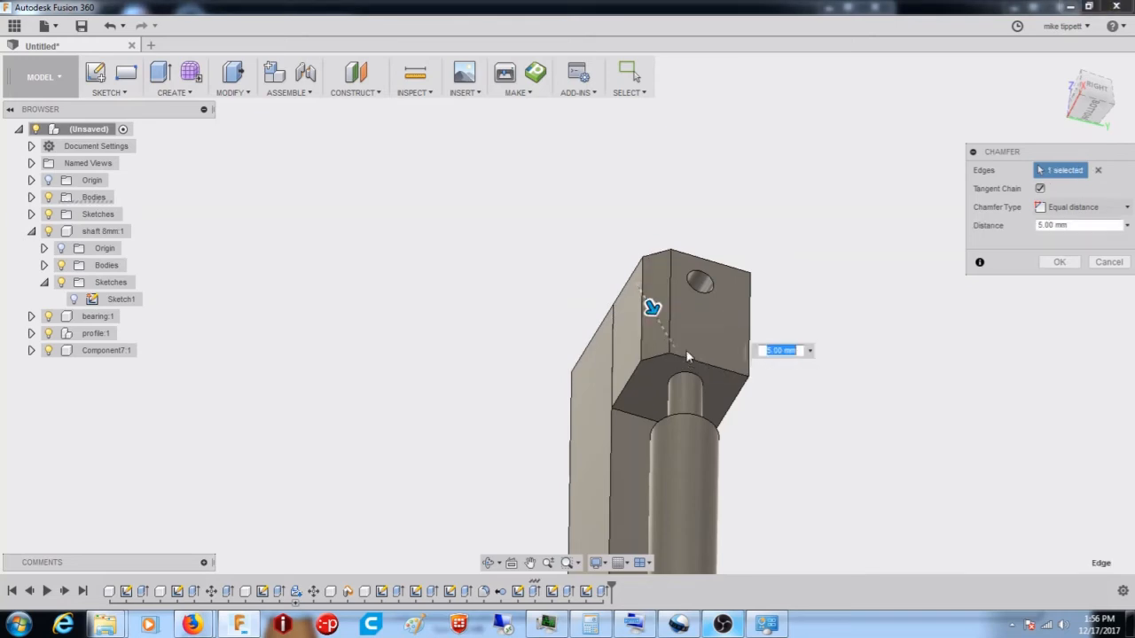
click(1060, 262)
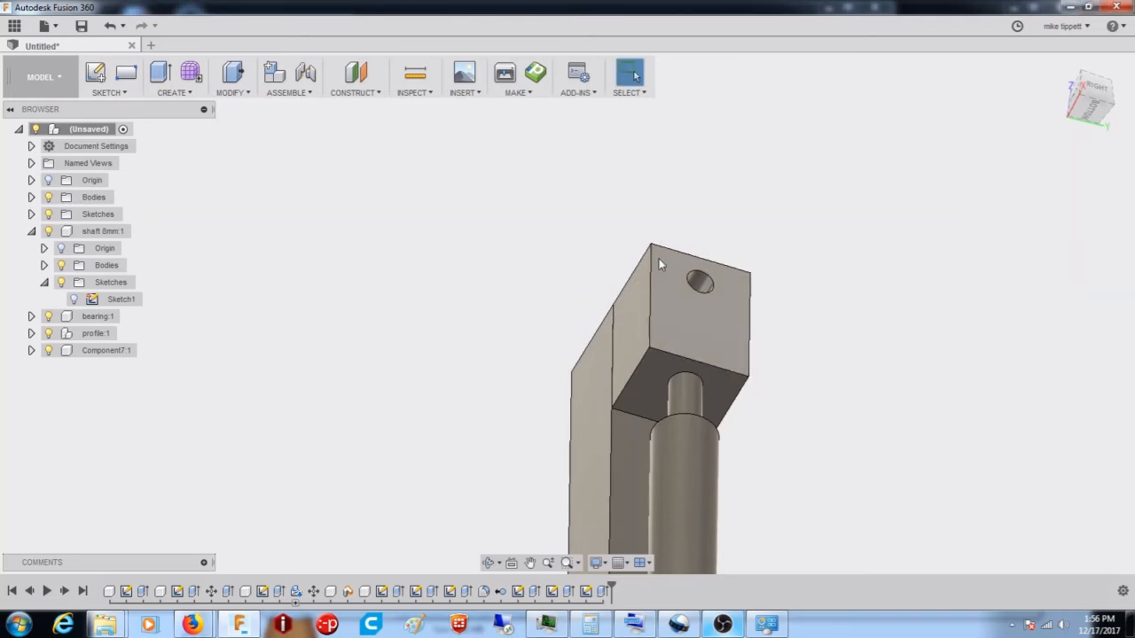
click(240, 96)
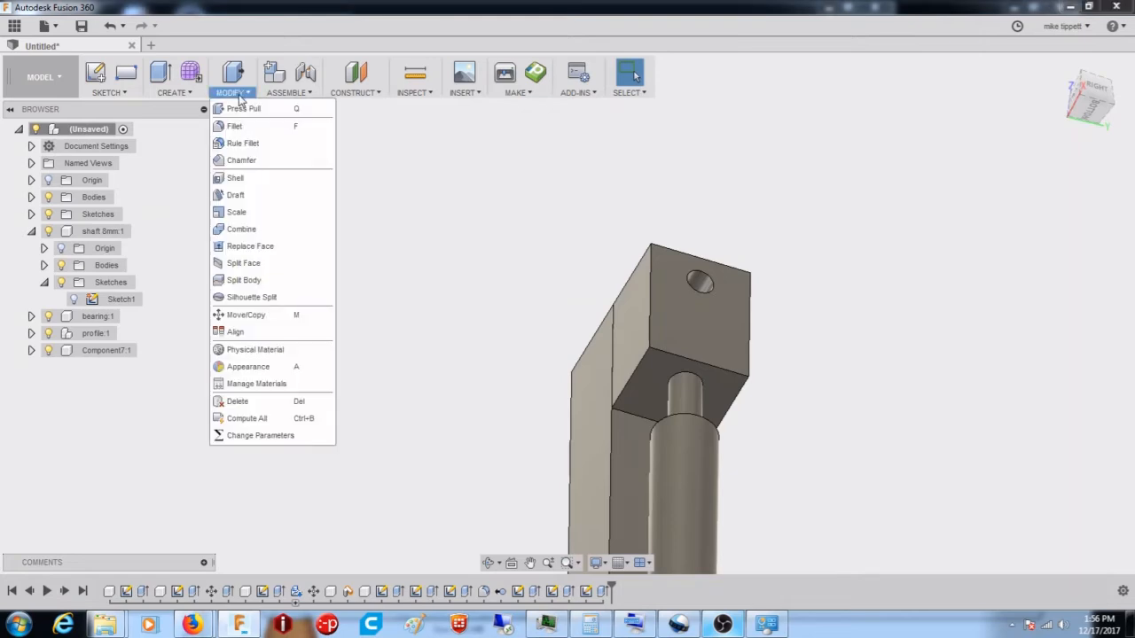
click(712, 104)
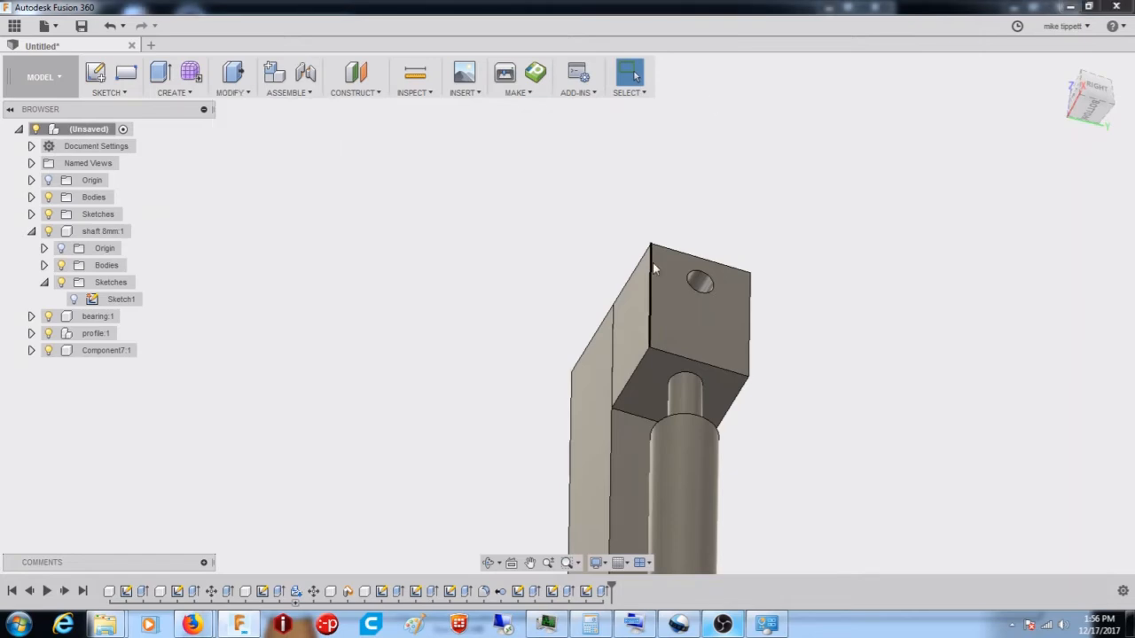
click(233, 79)
click(244, 165)
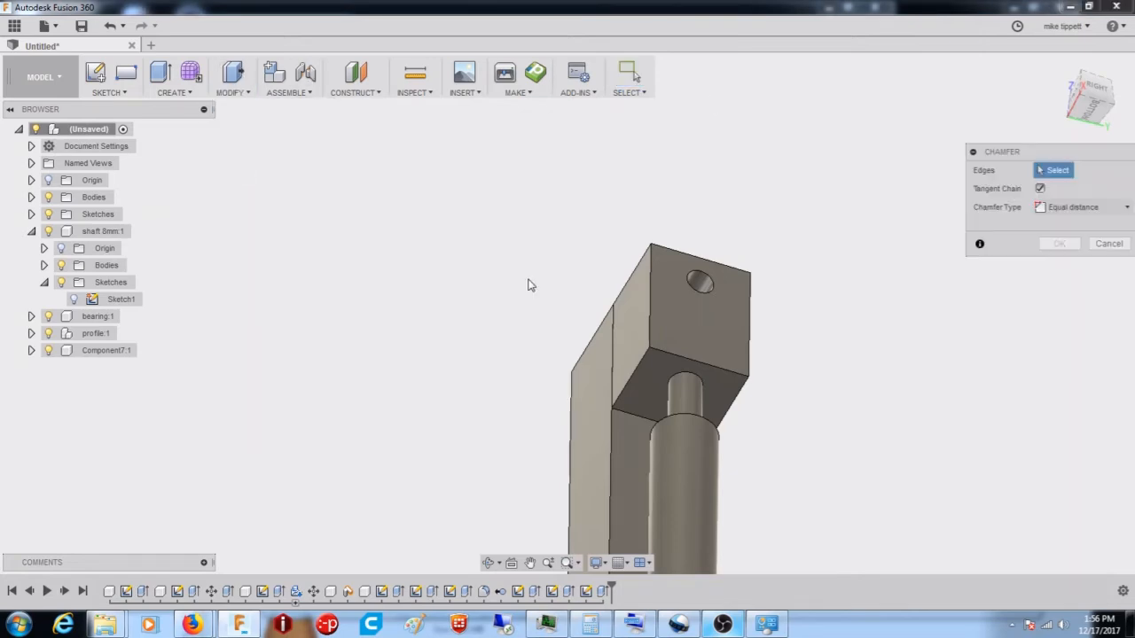
click(649, 321)
click(681, 360)
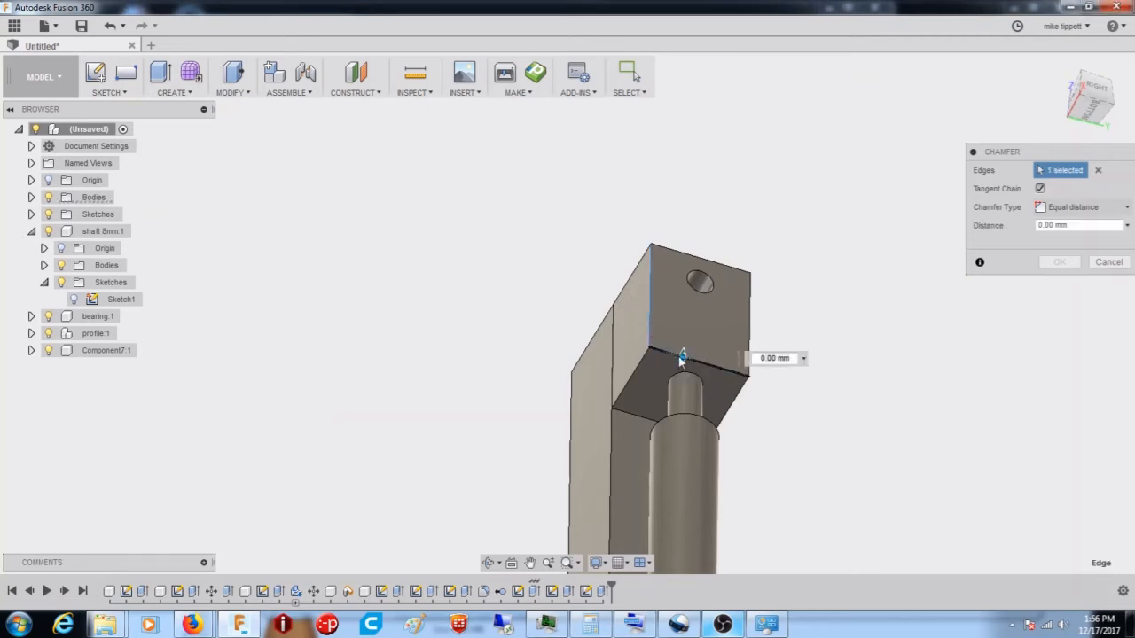
click(750, 330)
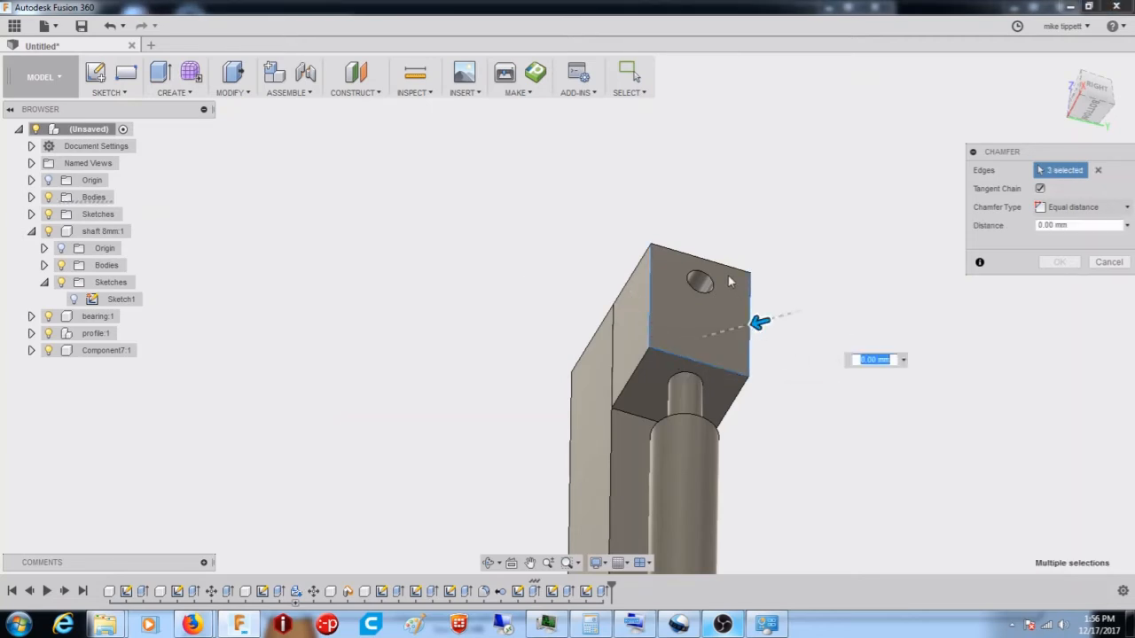
click(729, 268)
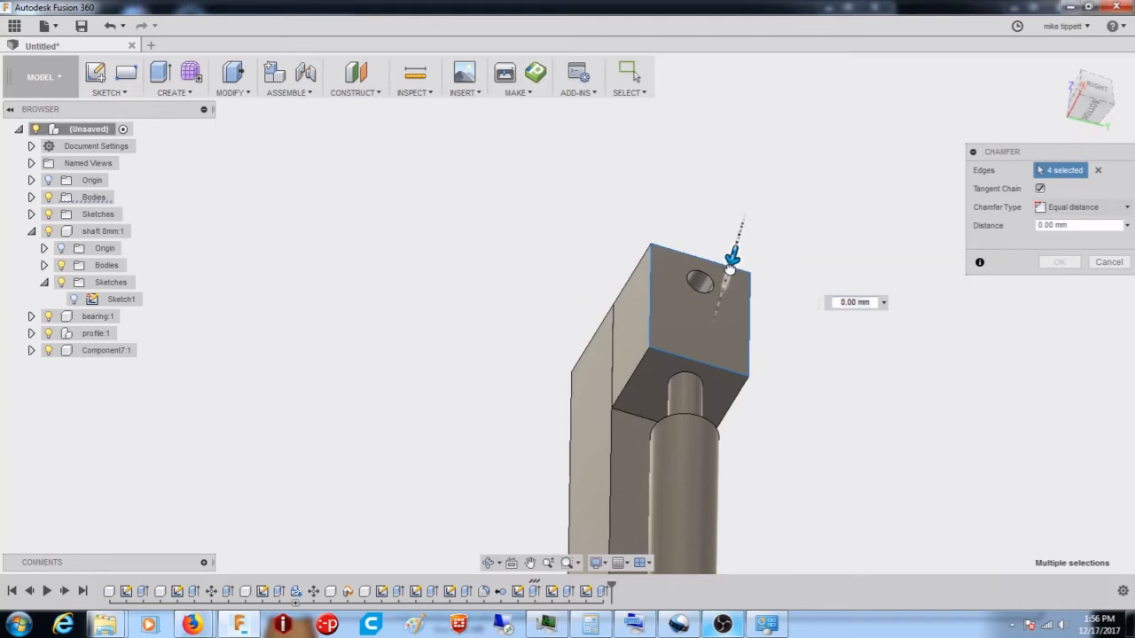
drag(729, 274, 726, 286)
scroll(725, 285, up, 5)
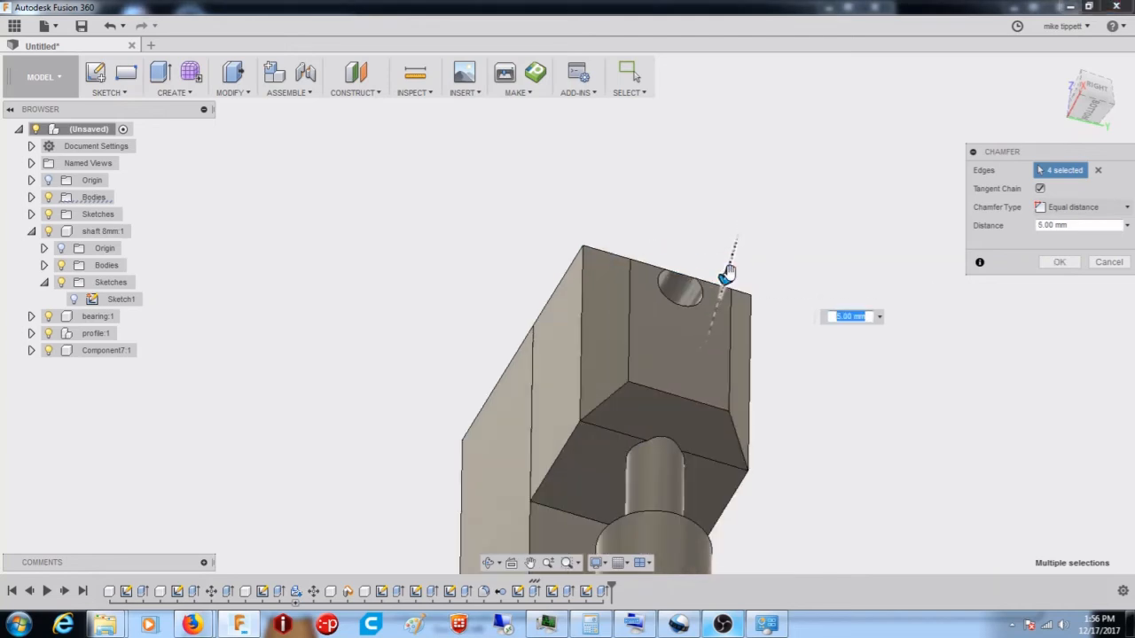
shift+middle_drag(705, 331, 723, 286)
drag(725, 282, 731, 266)
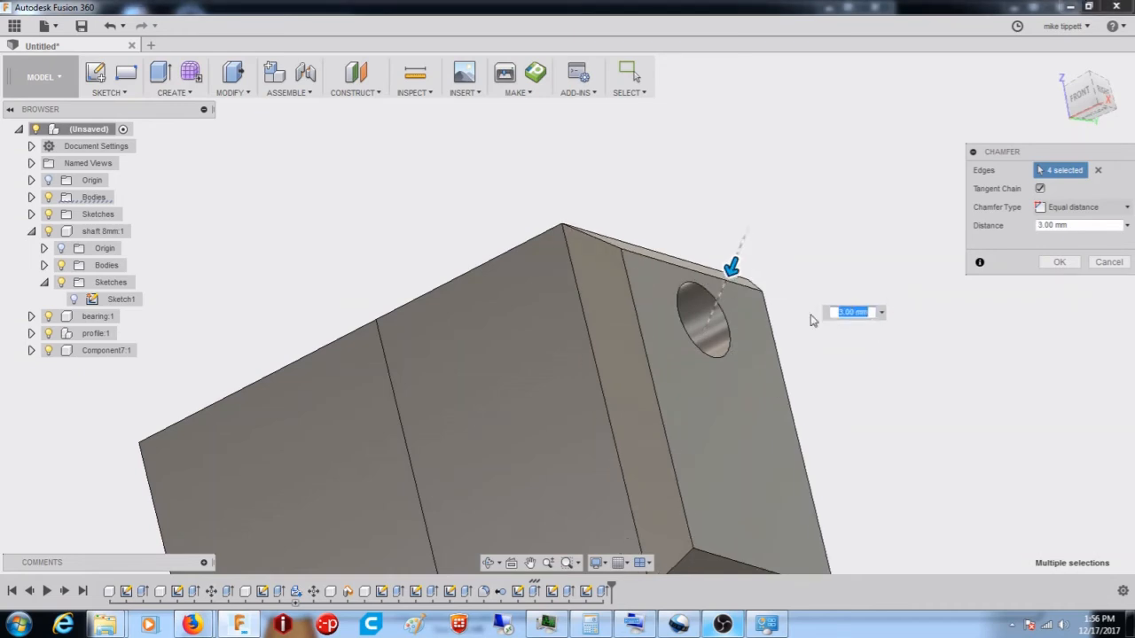
click(1115, 265)
- Try a 2 mm constant-radius fillet on the four edges around the block's outer face, and clear the edge selection
click(232, 81)
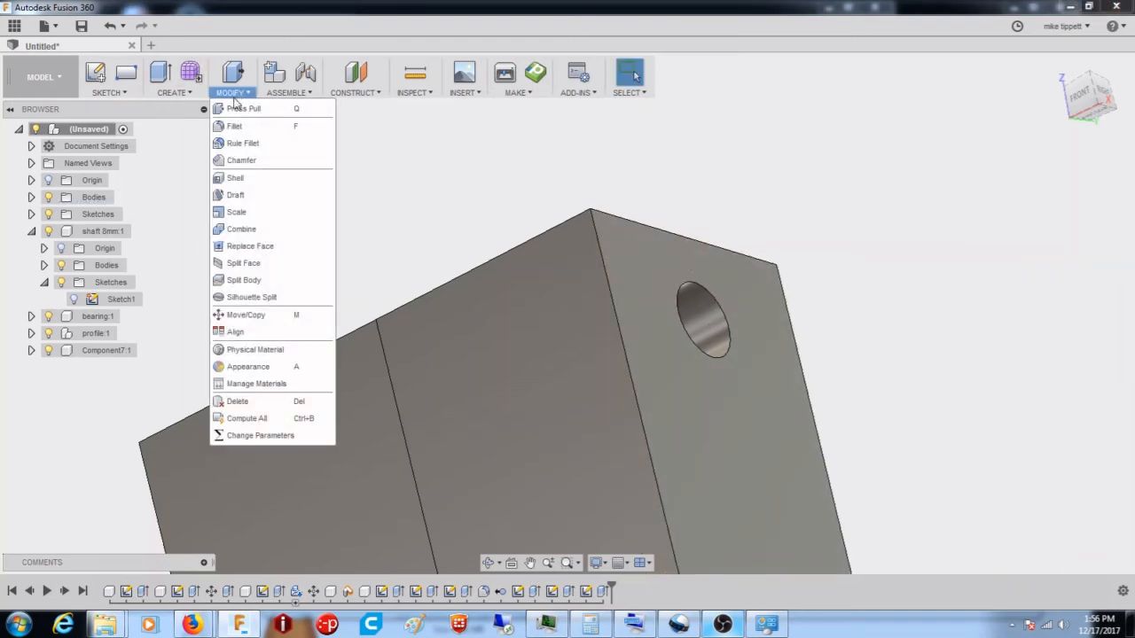
click(238, 126)
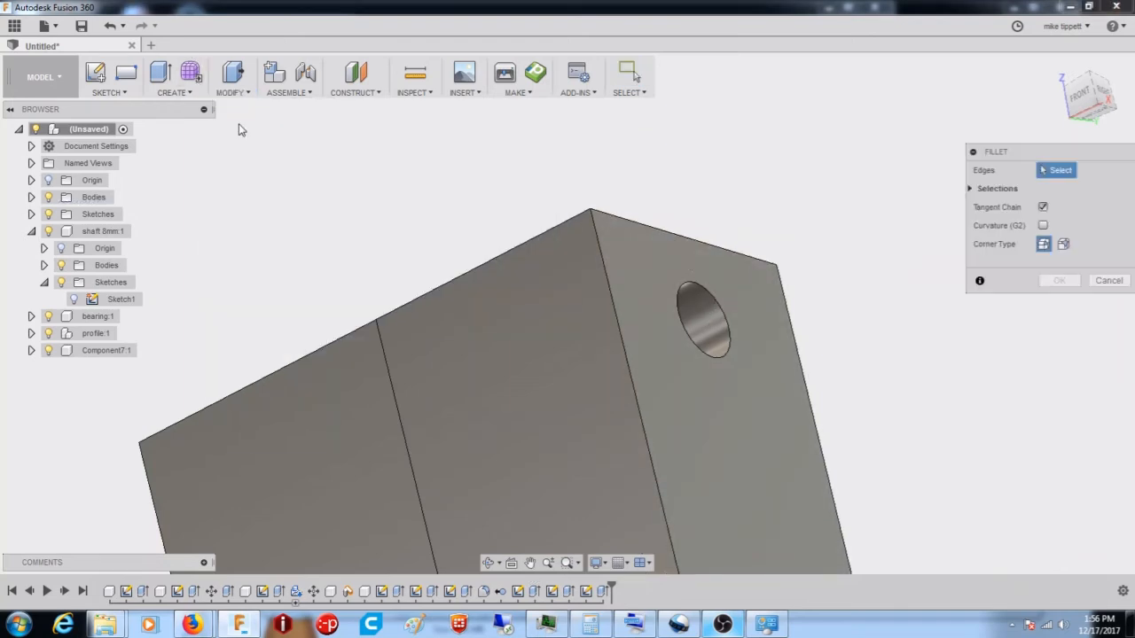
click(682, 236)
click(621, 349)
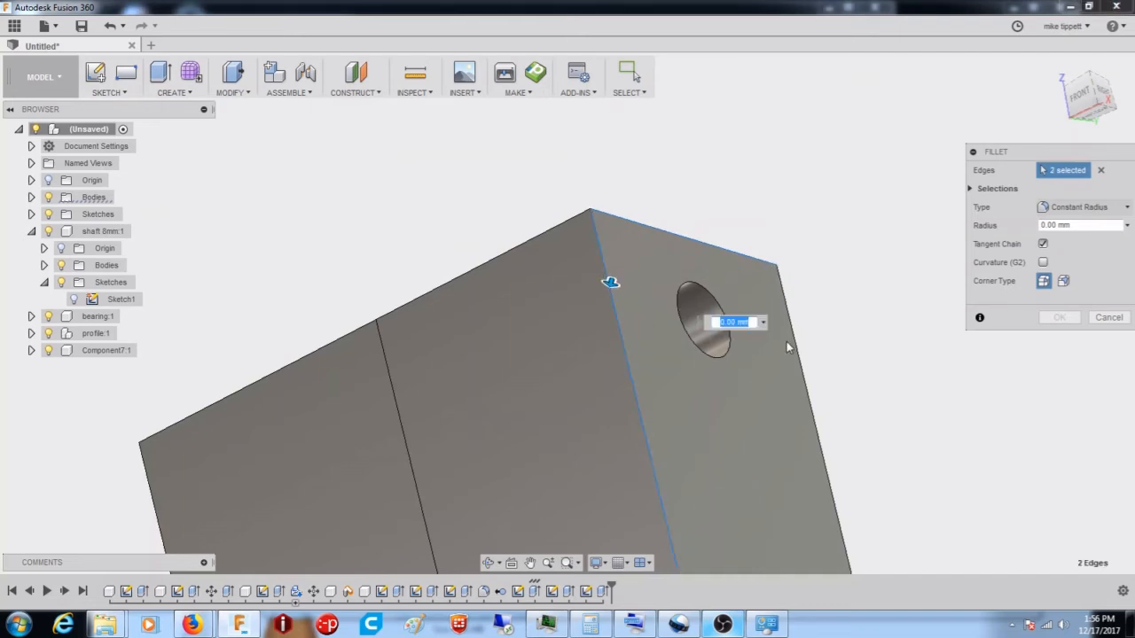
click(798, 352)
scroll(730, 163, down, 3)
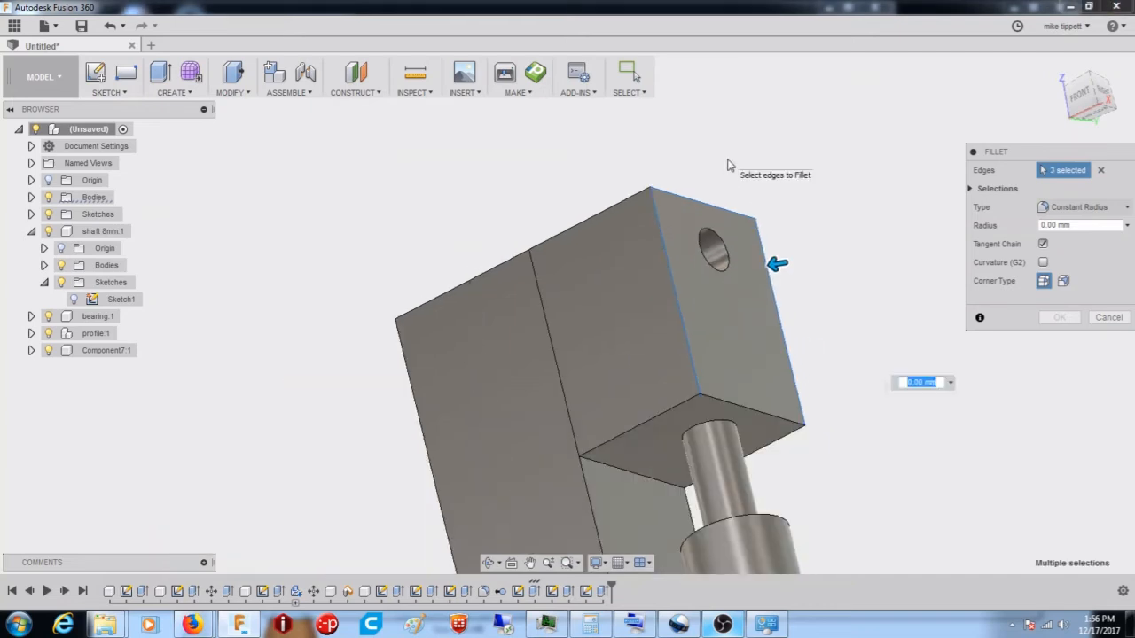
click(768, 417)
text(4.5)
shift+middle_drag(760, 393, 755, 426)
drag(754, 422, 756, 426)
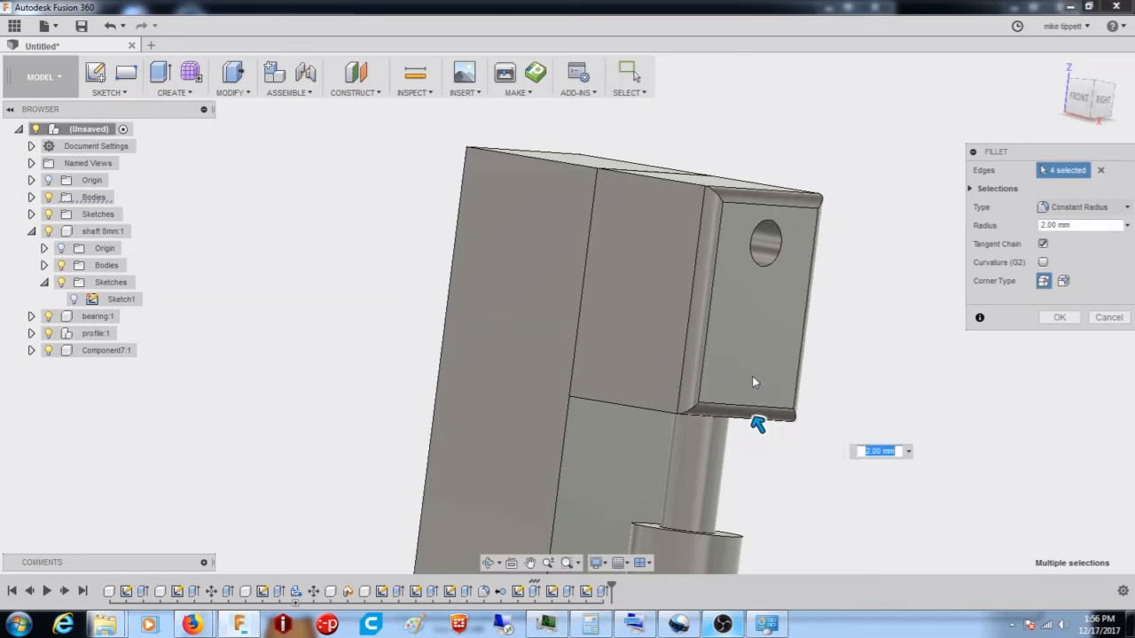
shift+middle_drag(757, 426, 733, 427)
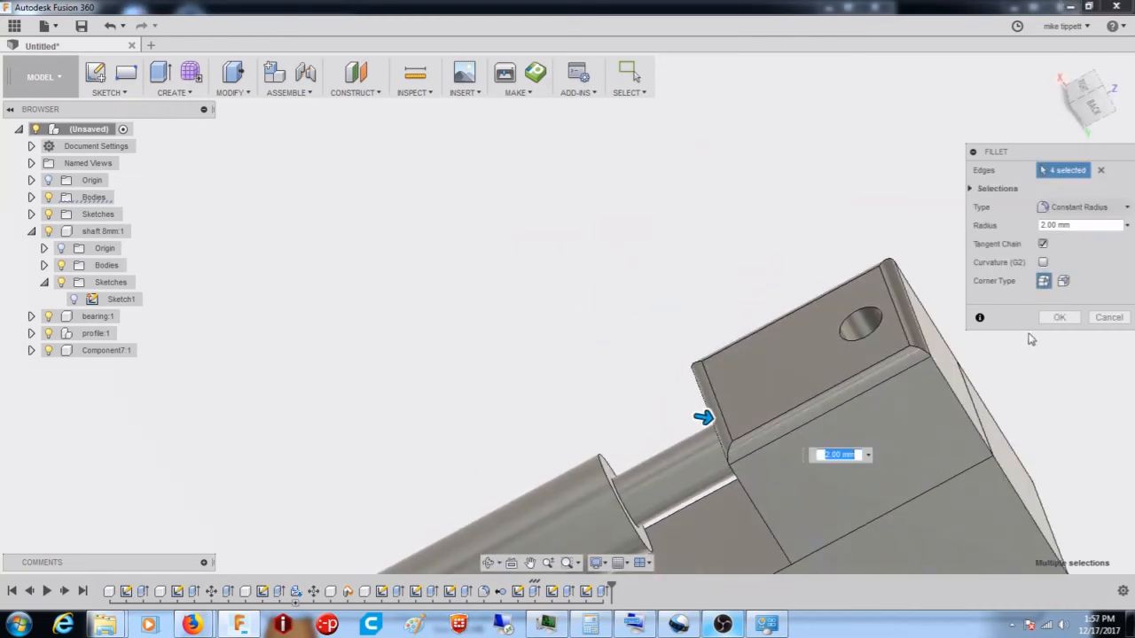
click(1100, 169)
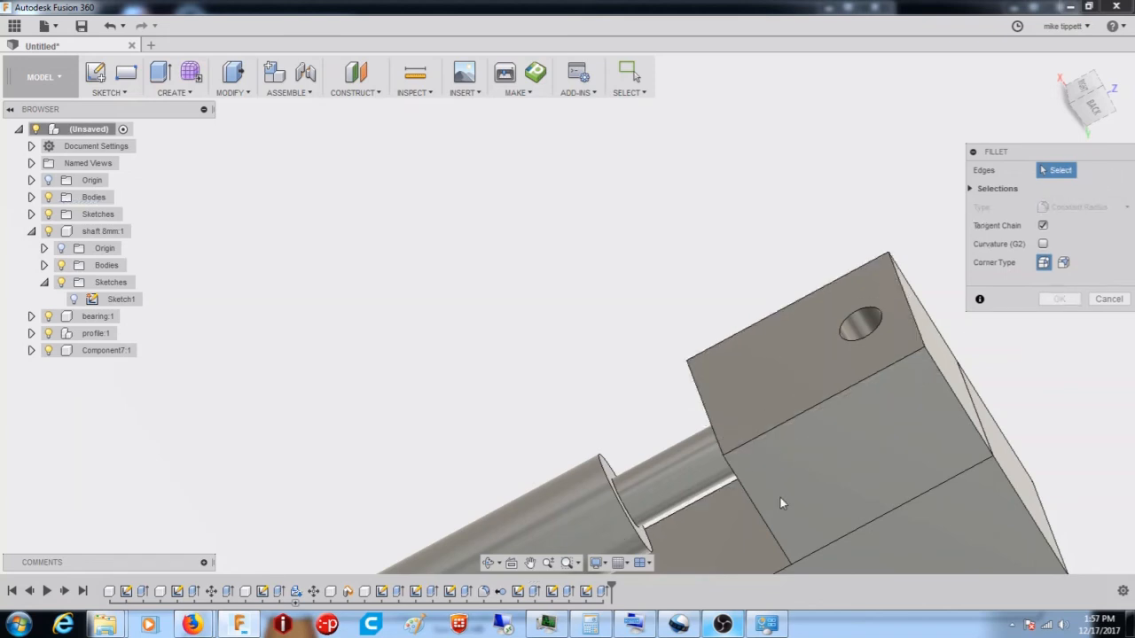
- Fillet the four outer-face edges of the block and its four edges running to the profile with a 2.5 mm radius
click(761, 516)
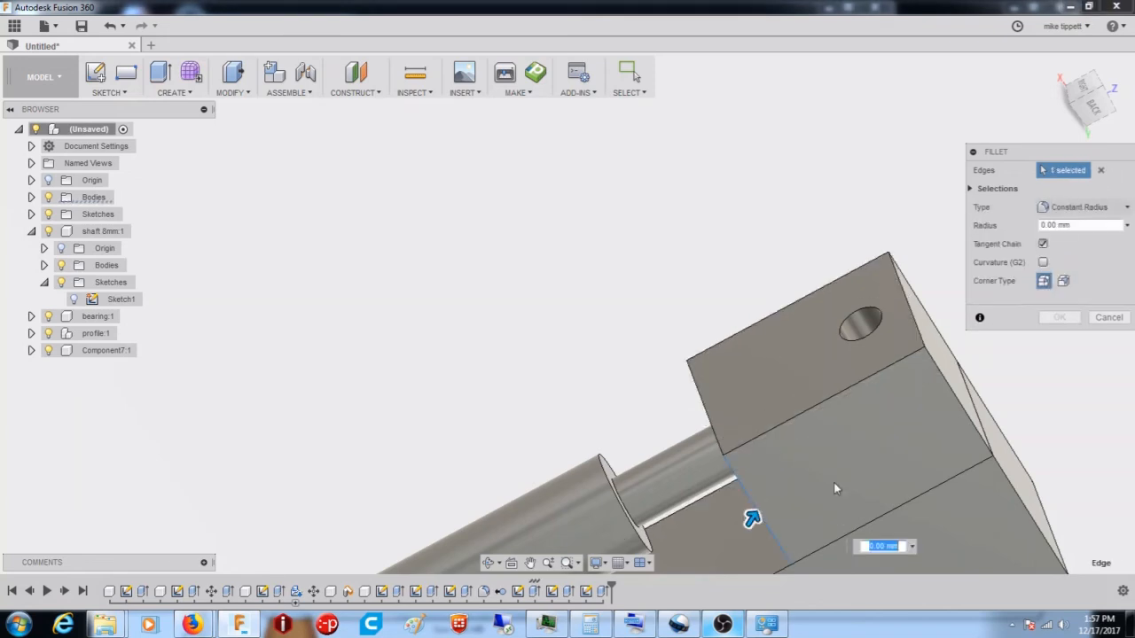
click(953, 400)
click(871, 380)
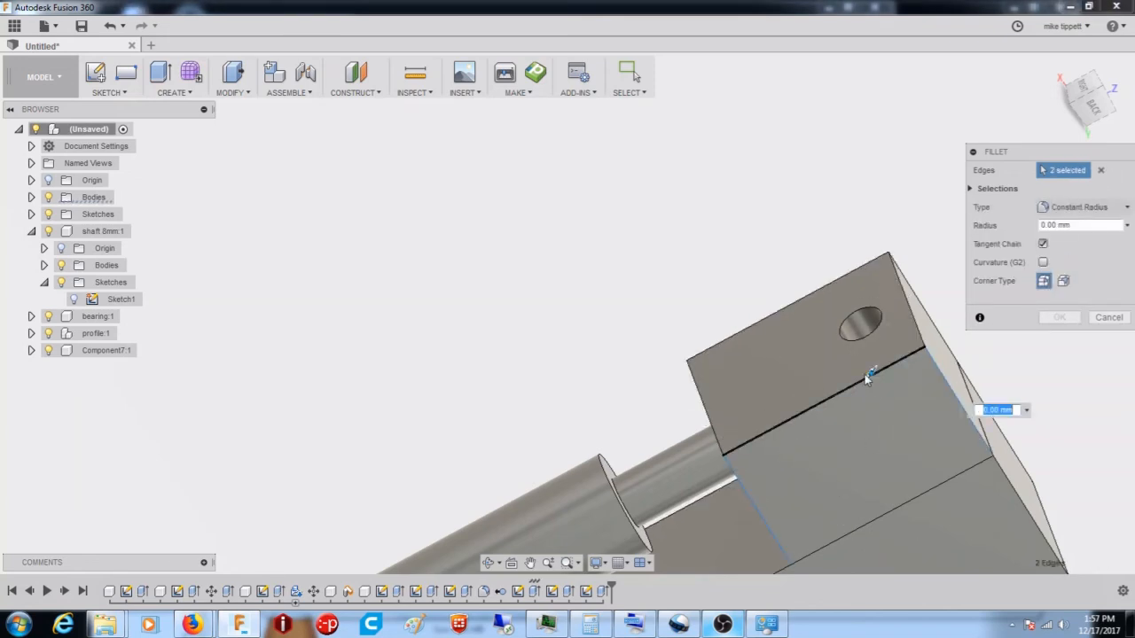
click(710, 393)
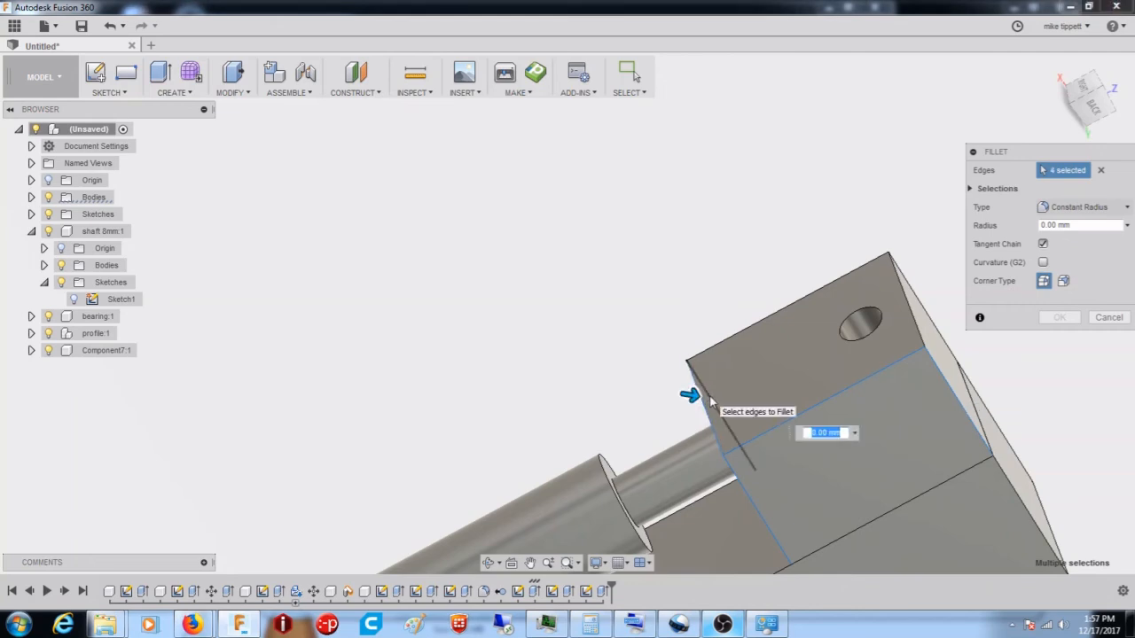
click(731, 336)
click(913, 299)
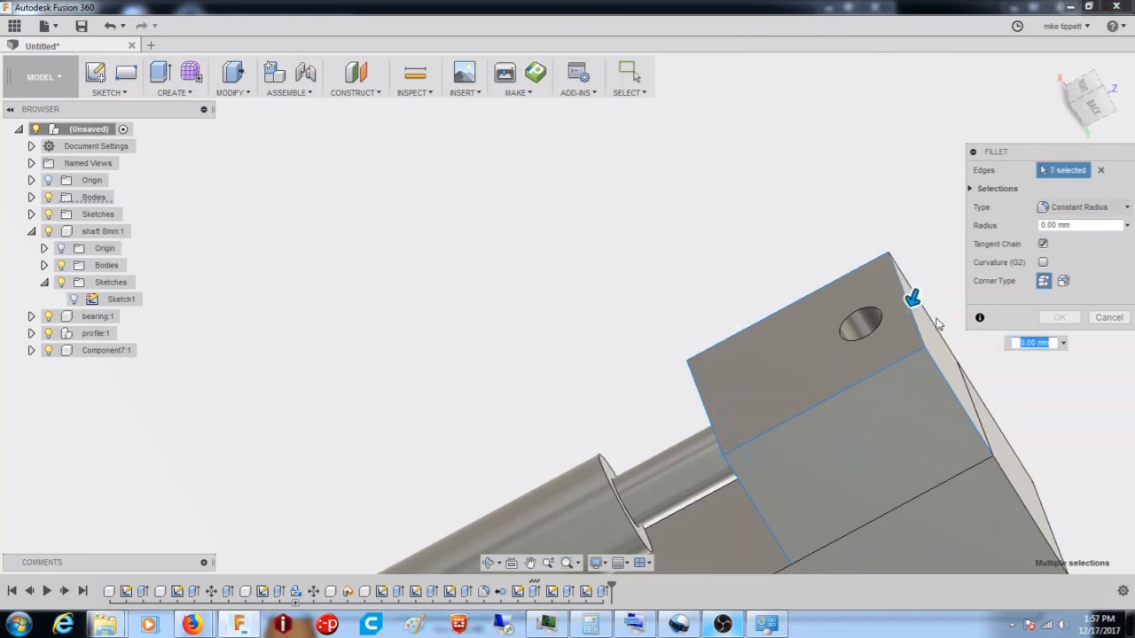
click(936, 325)
drag(937, 314, 931, 317)
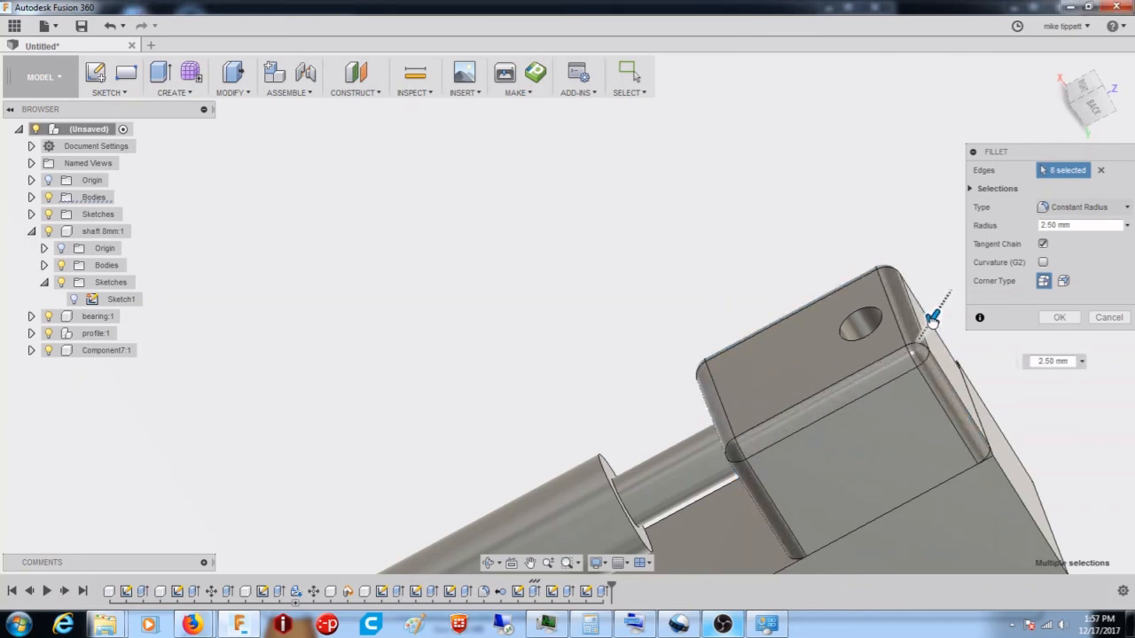
click(1060, 317)
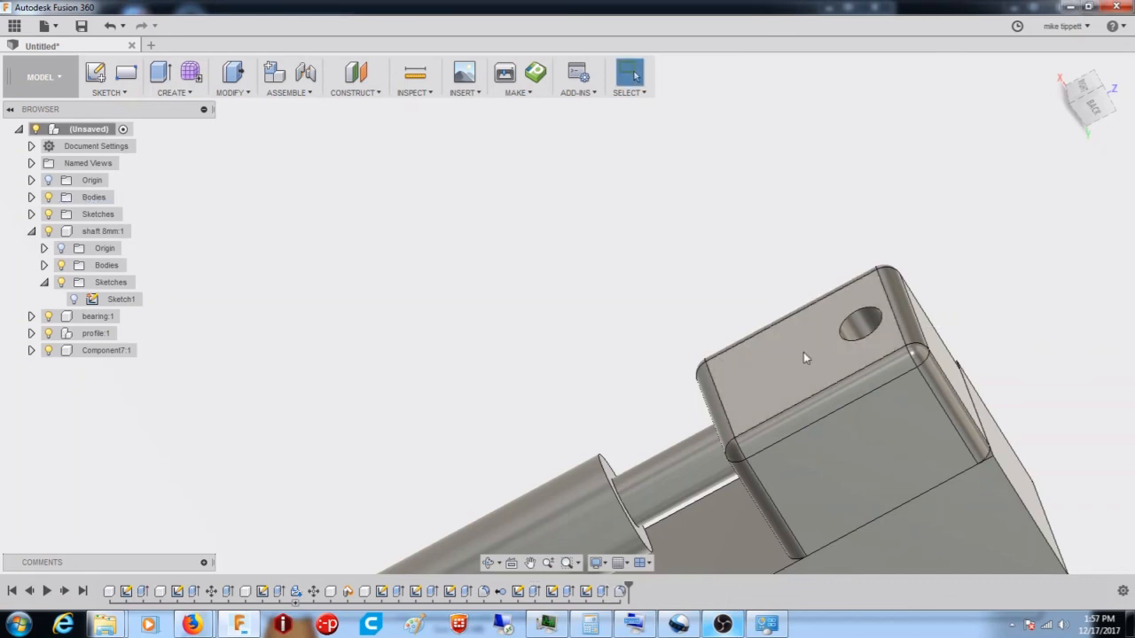
scroll(784, 313, down, 4)
shift+middle_drag(784, 323, 827, 460)
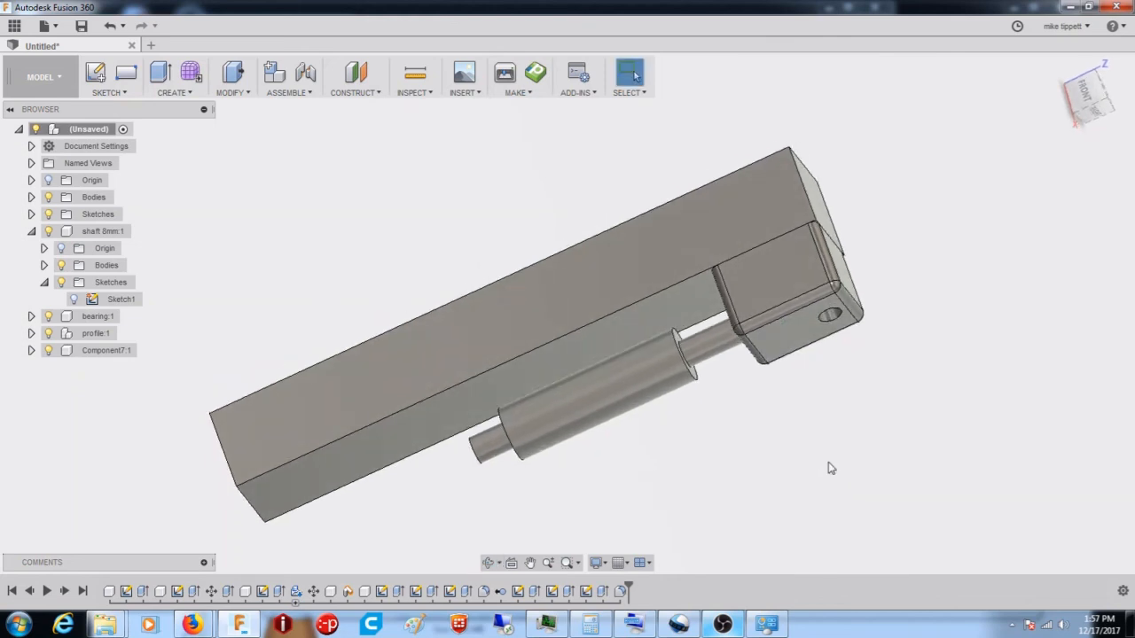
click(664, 262)
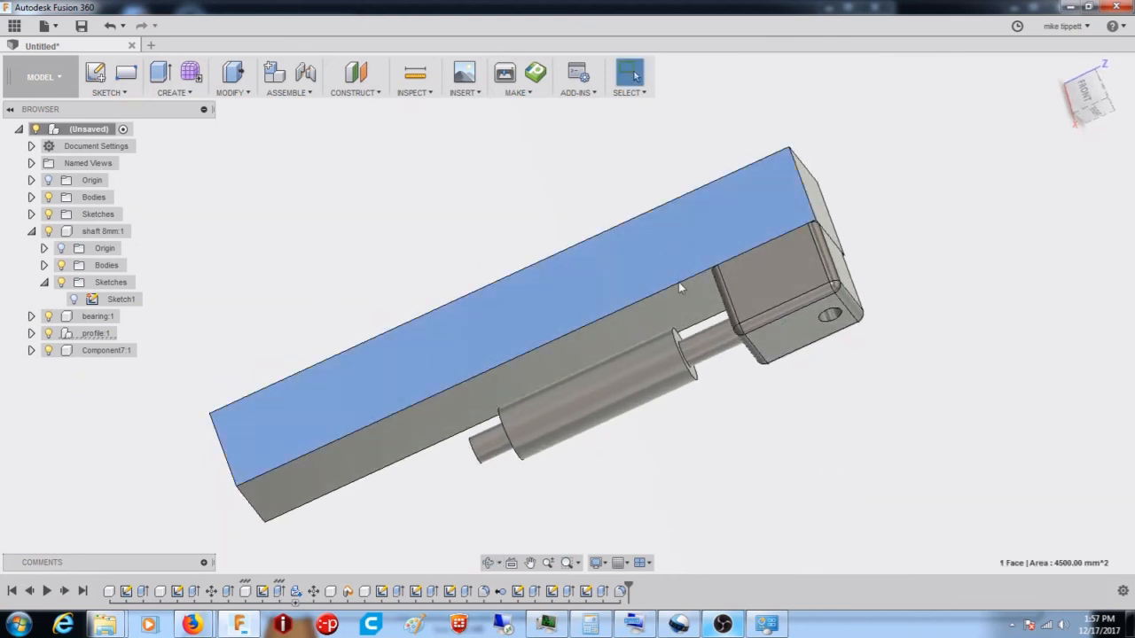
click(703, 355)
mouse_move(754, 290)
shift+middle_down()
mouse_move(800, 310)
mouse_move(735, 337)
mouse_move(715, 314)
mouse_move(722, 328)
shift+middle_up()
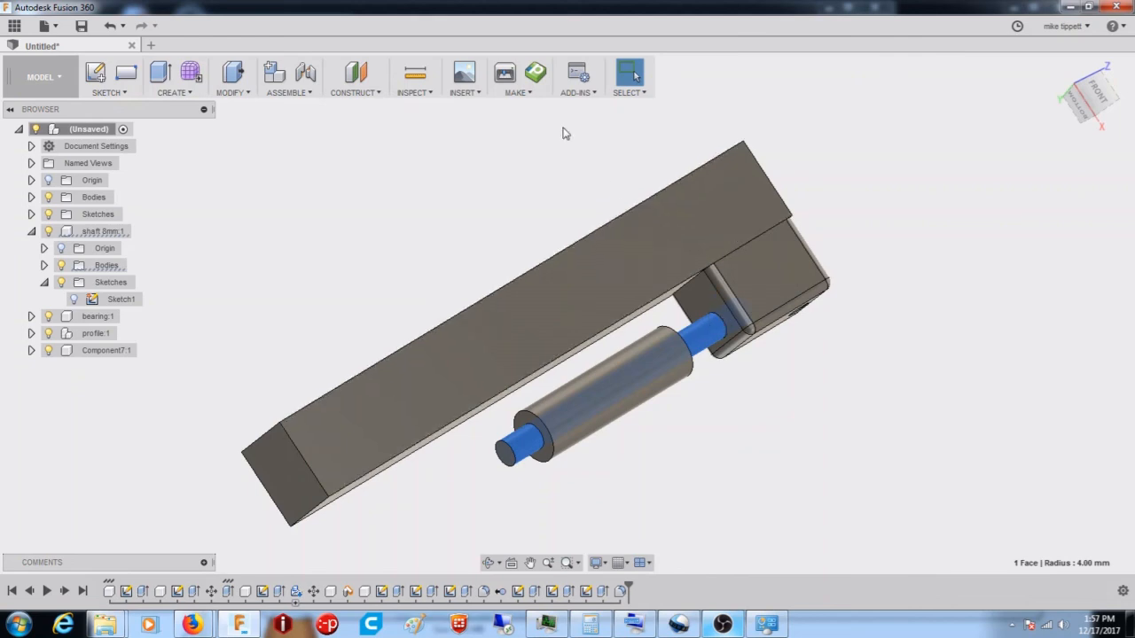
- Start a 3D print export of the end support block as an STL file, and cancel at the save stage
click(519, 93)
click(522, 108)
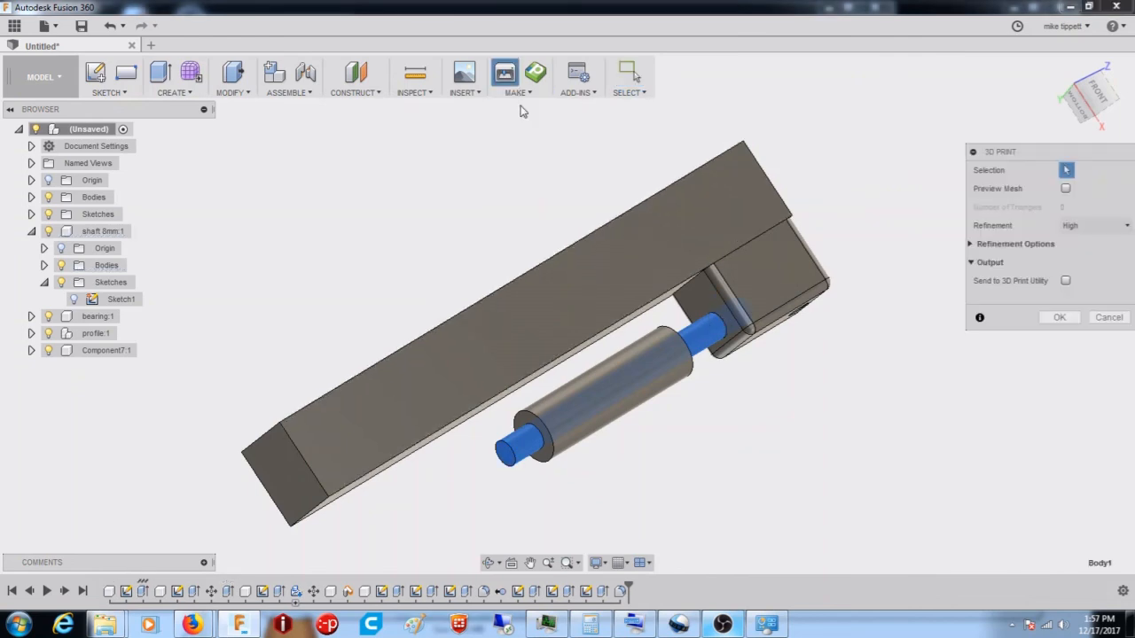
click(774, 285)
shift+middle_drag(773, 286, 973, 351)
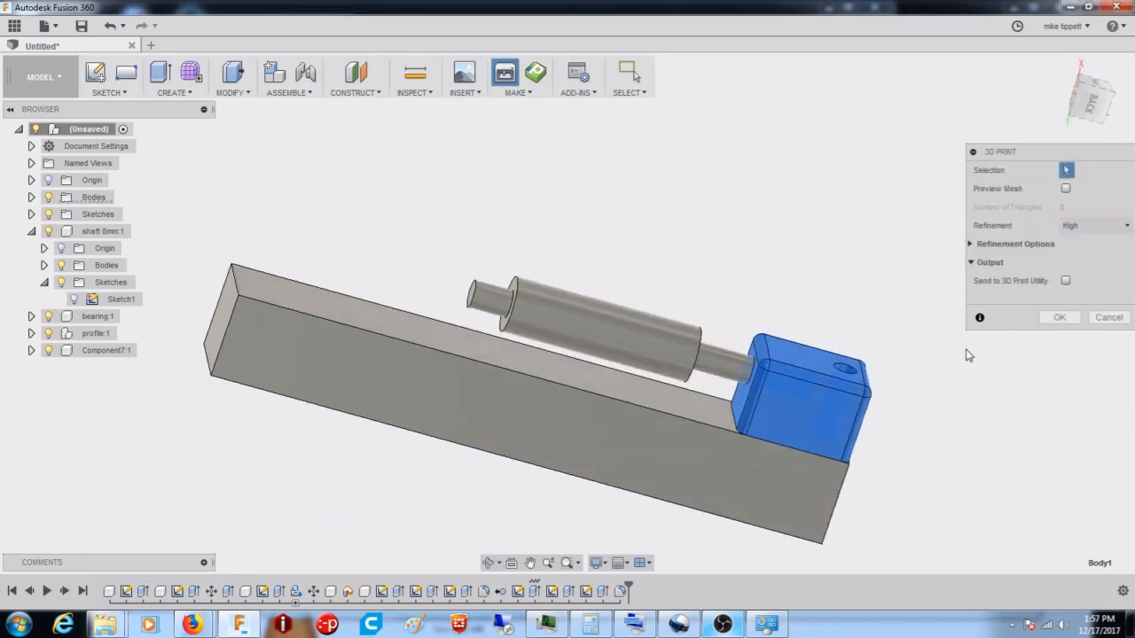
click(1058, 318)
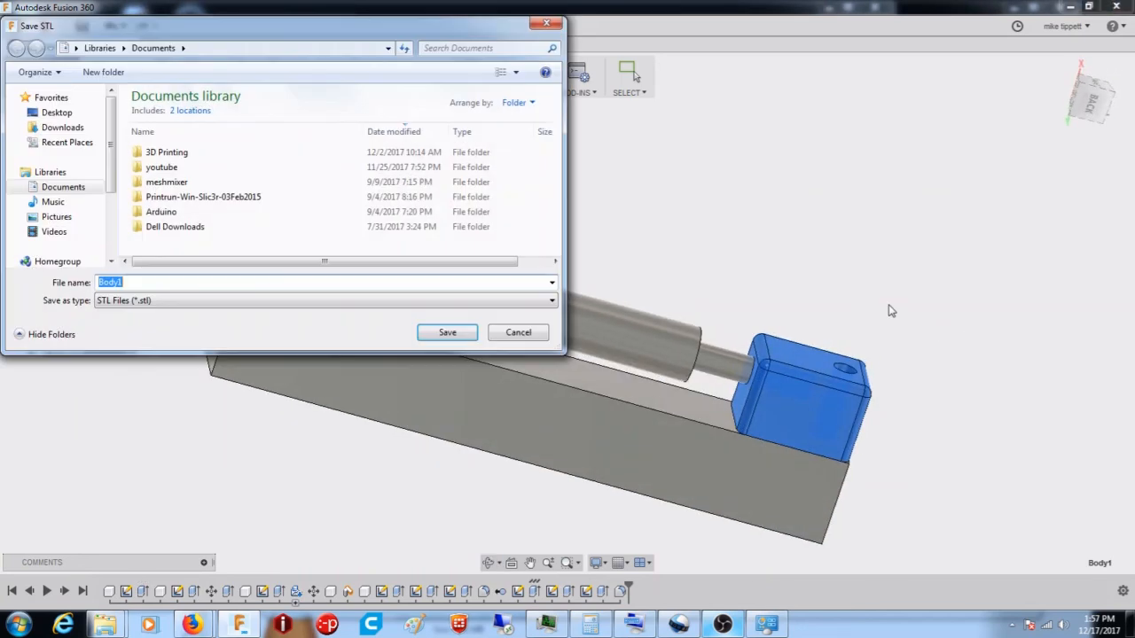
click(521, 334)
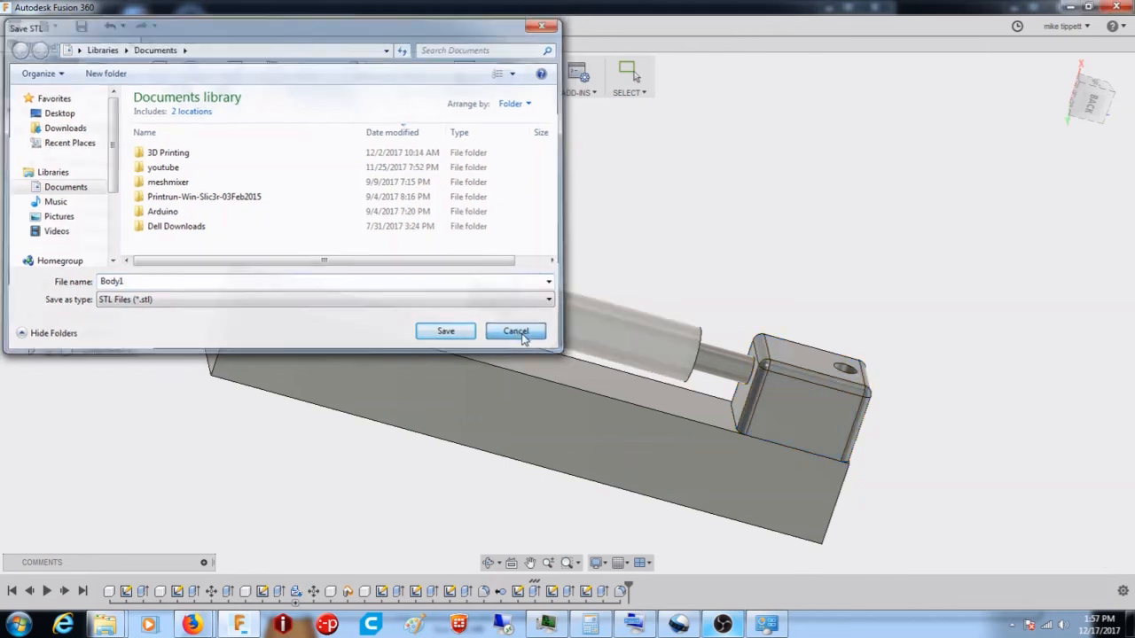